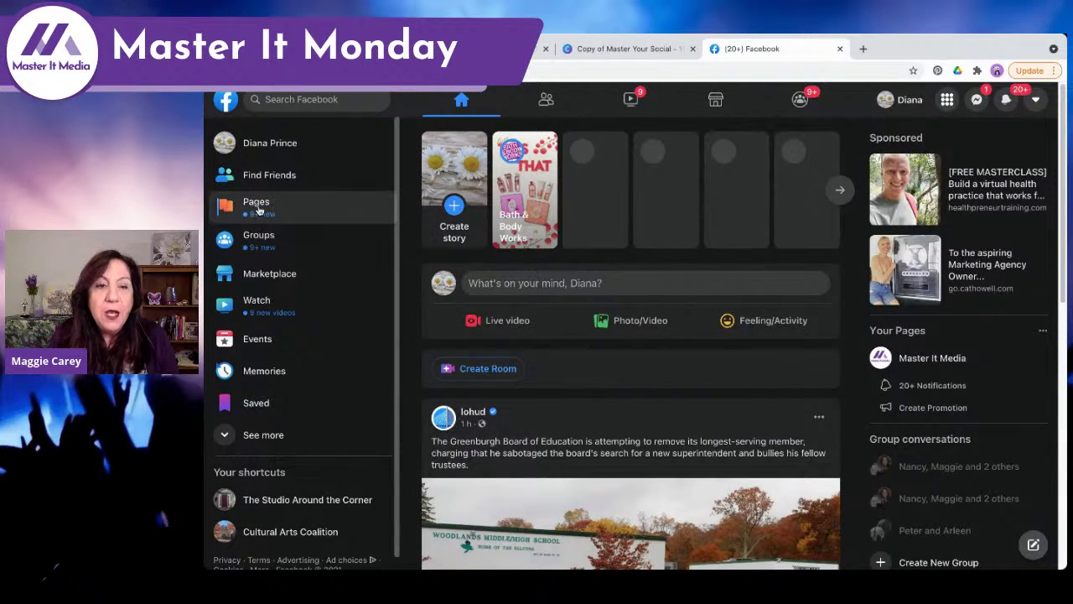
# Step: Open the Master It Media page from the list of managed pages
pyautogui.click(259, 206)
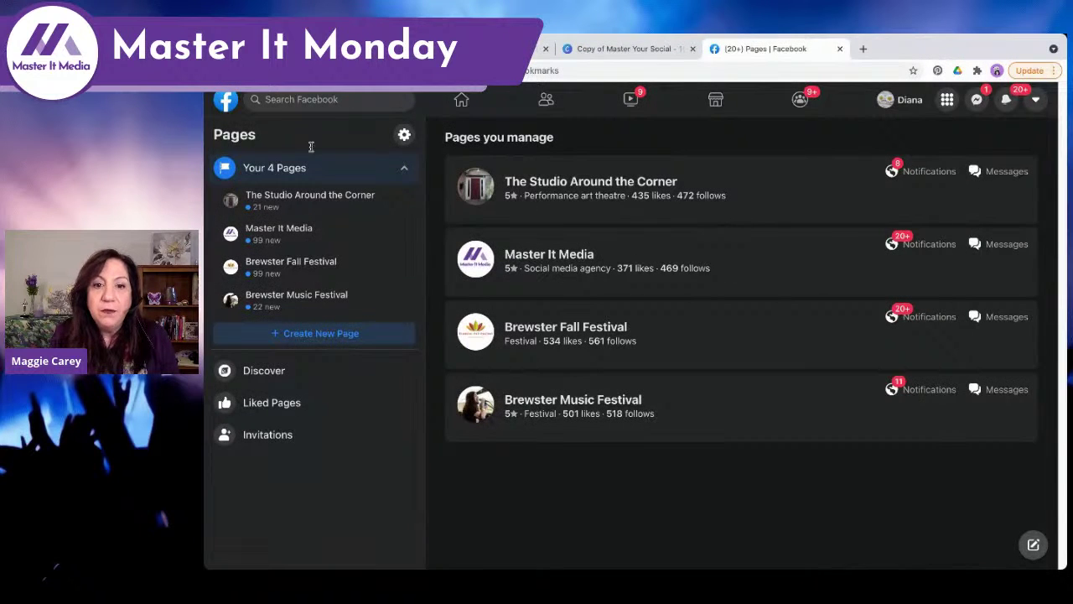
pyautogui.click(546, 258)
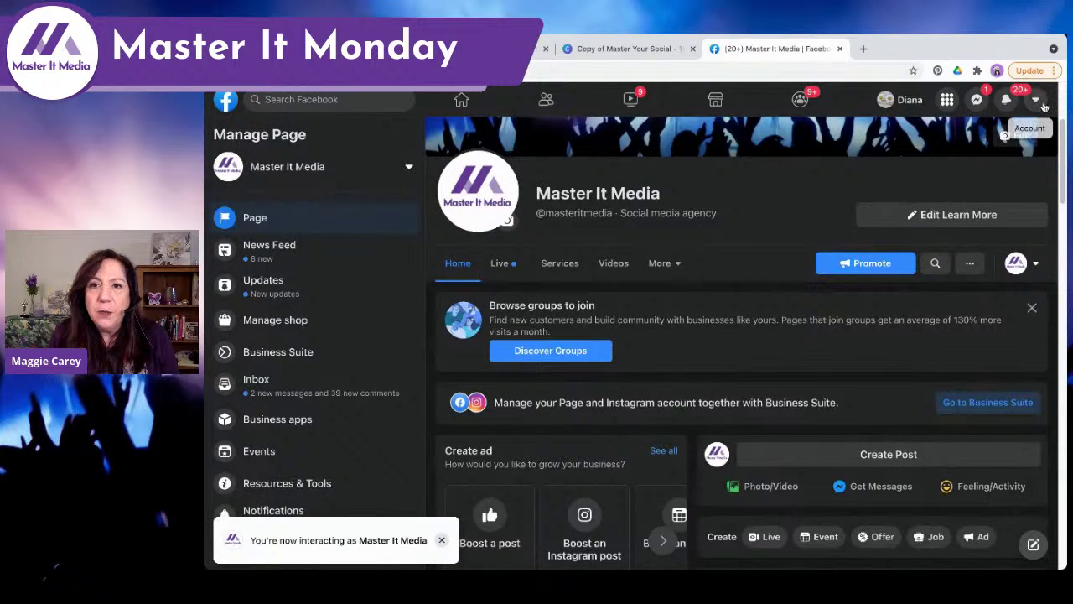
pyautogui.click(1038, 101)
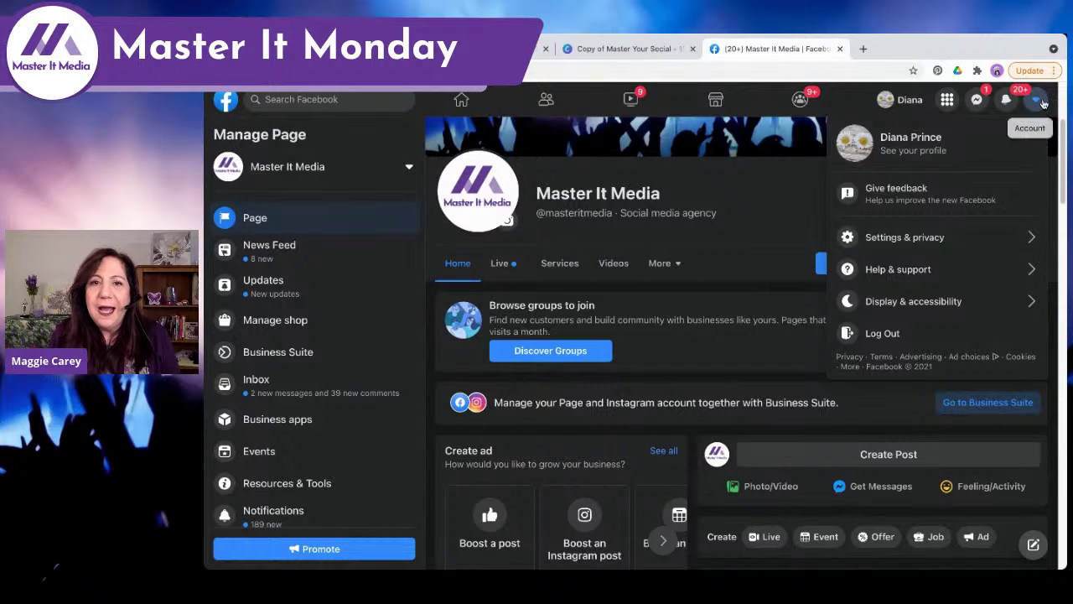
pyautogui.click(1040, 100)
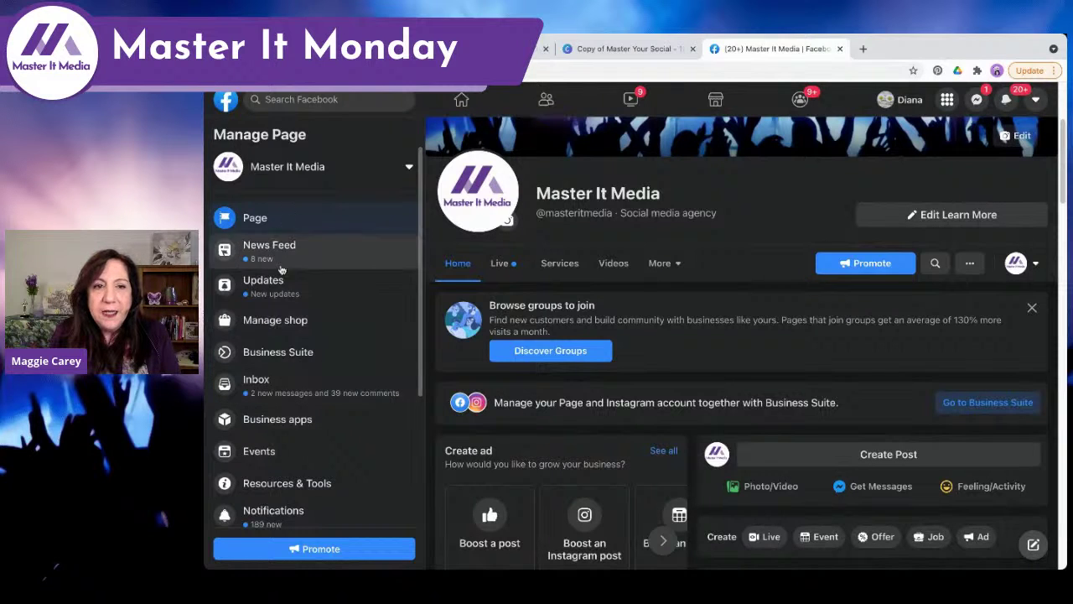
# Step: Open the page's Events section, dismiss the Events Insights welcome and look through the published events
pyautogui.click(250, 452)
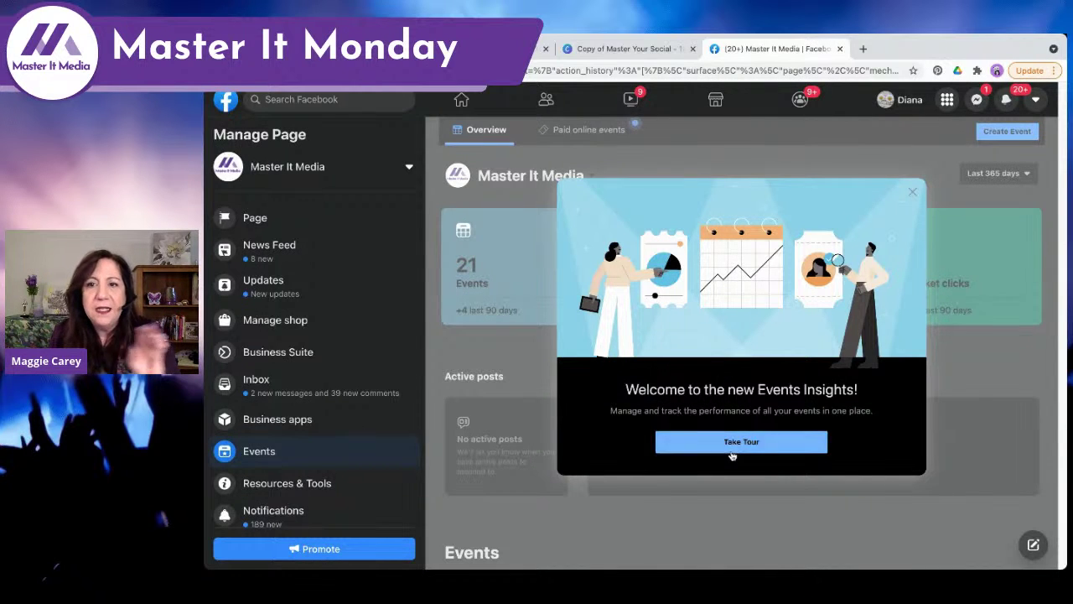
pyautogui.click(914, 193)
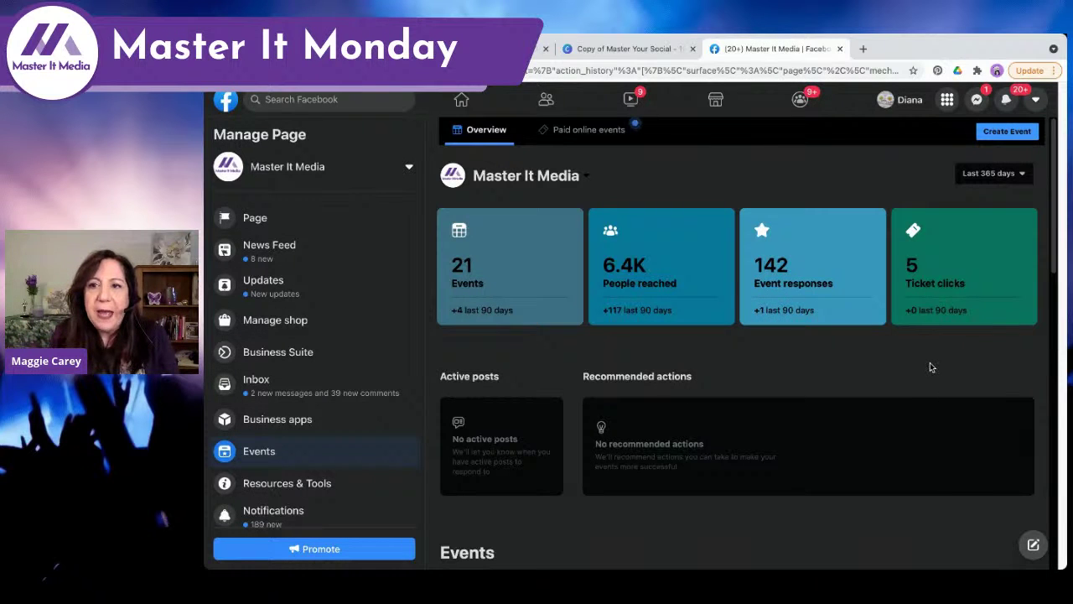
pyautogui.scroll(-3, 930, 366)
pyautogui.scroll(-5, 929, 366)
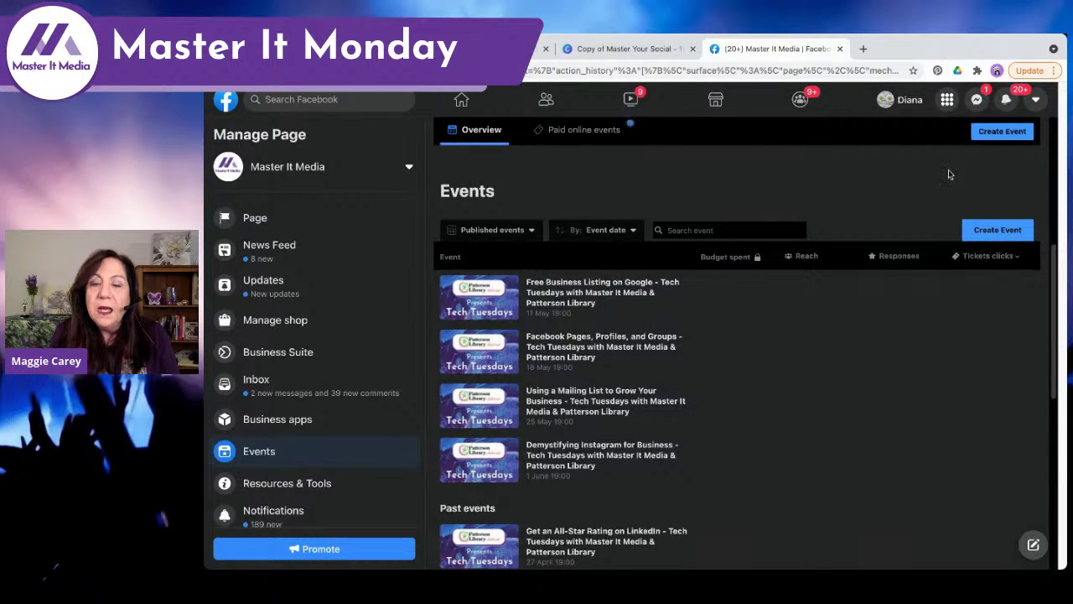
pyautogui.scroll(1, 920, 180)
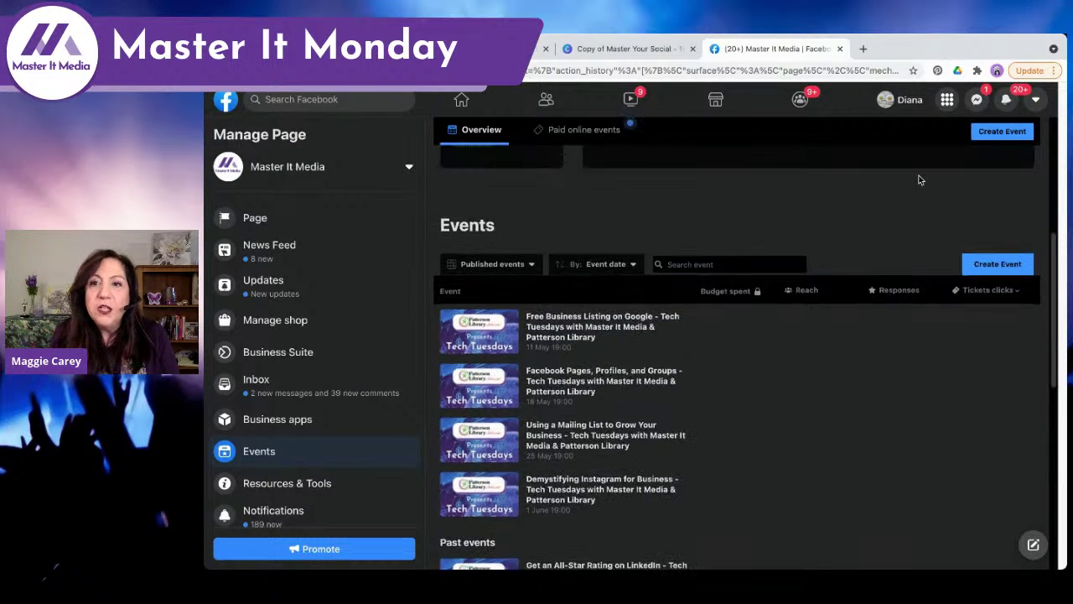
# Step: Start creating a new event for the page as an online event with free admission
pyautogui.click(993, 133)
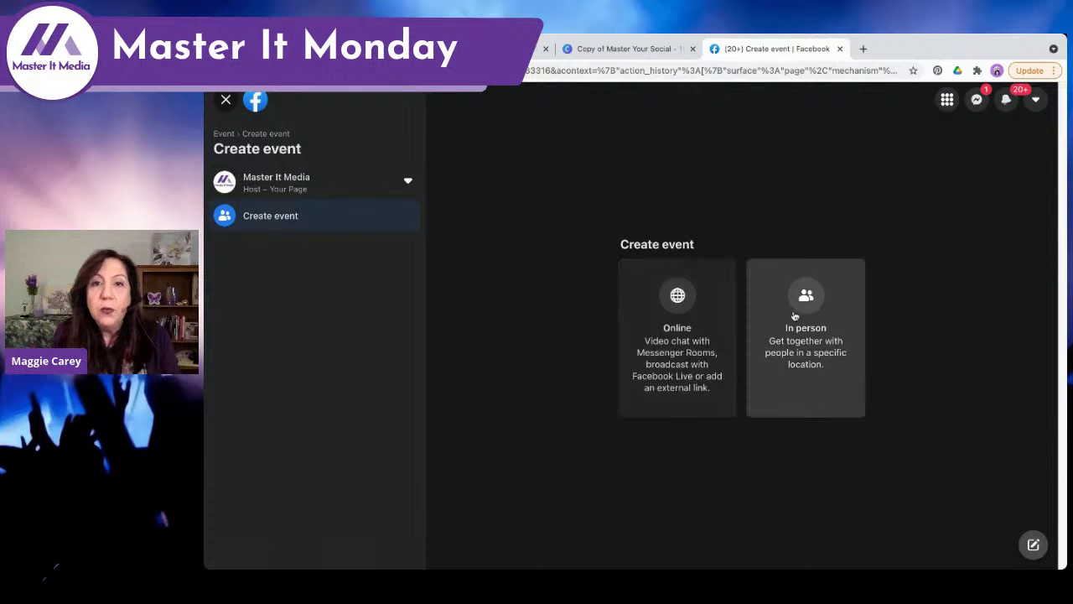
pyautogui.click(676, 339)
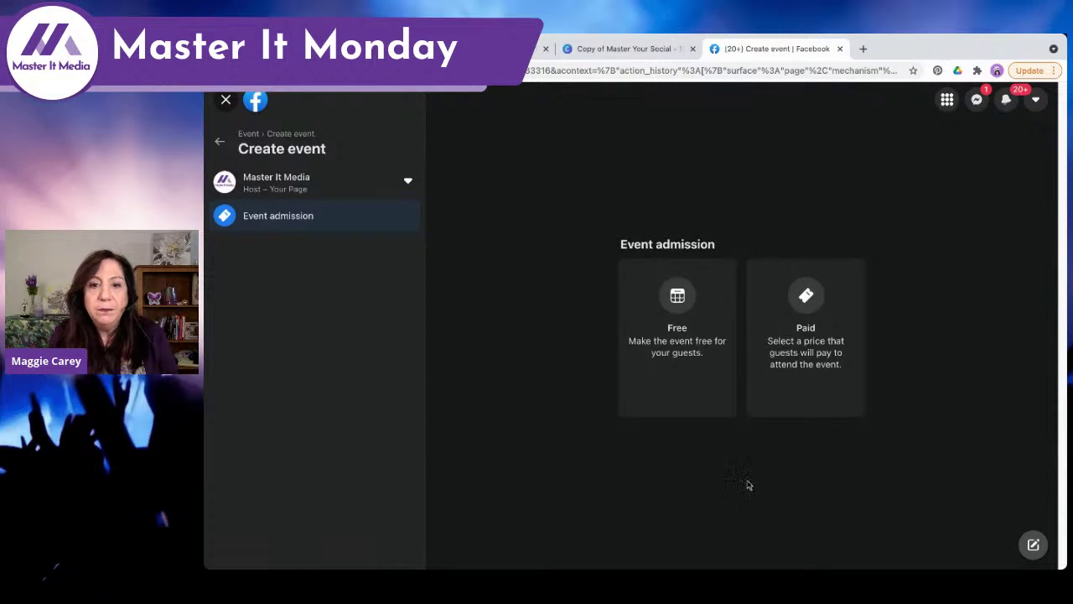
pyautogui.click(692, 305)
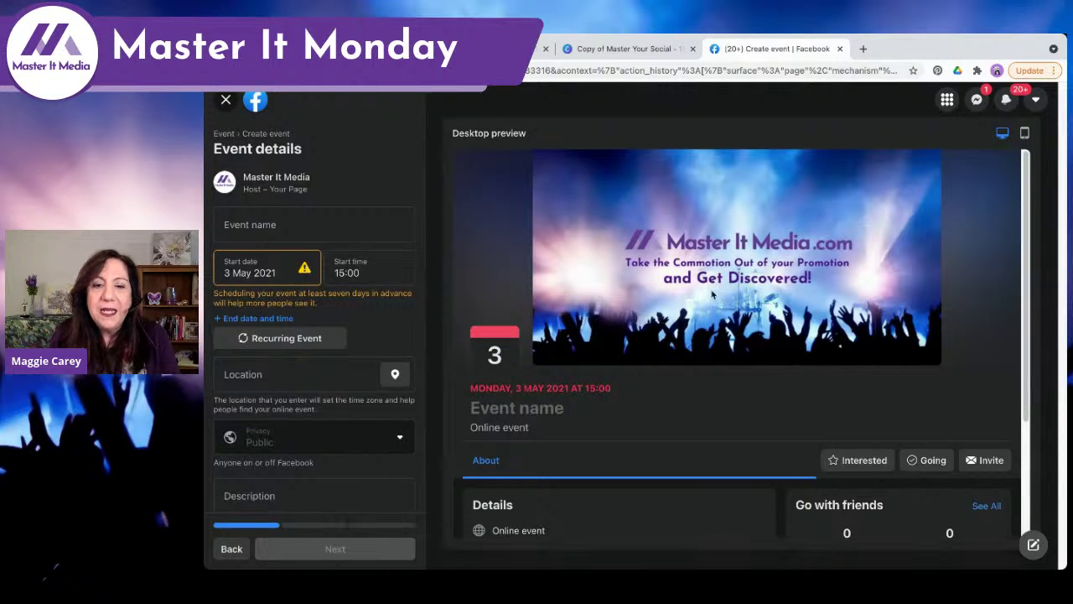
# Step: Name the event "Master Your Social Media in 5 Simple Steps"
pyautogui.click(272, 223)
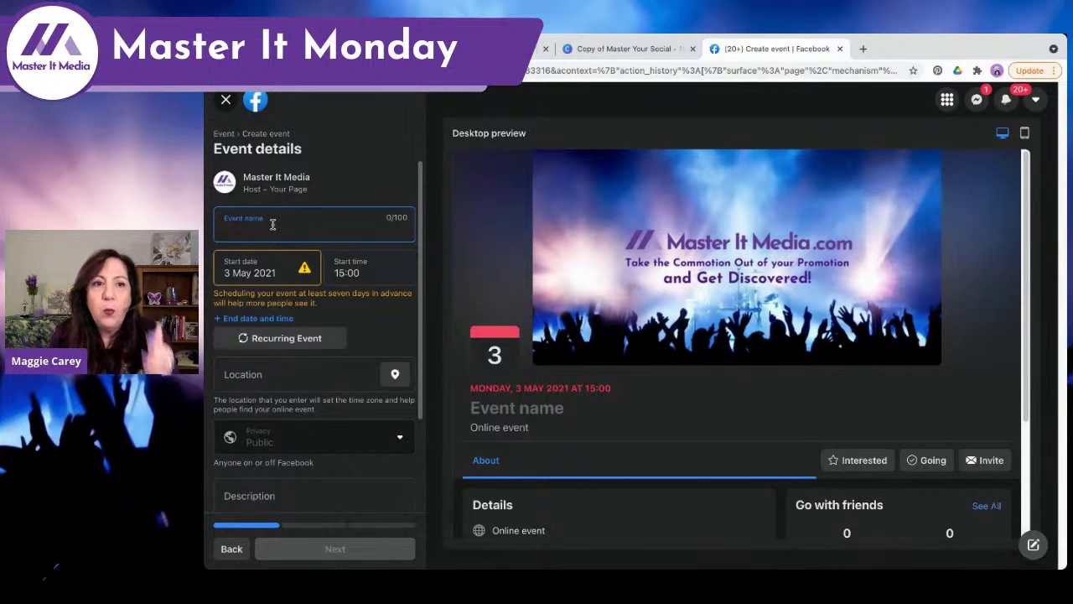
pyautogui.click(361, 231)
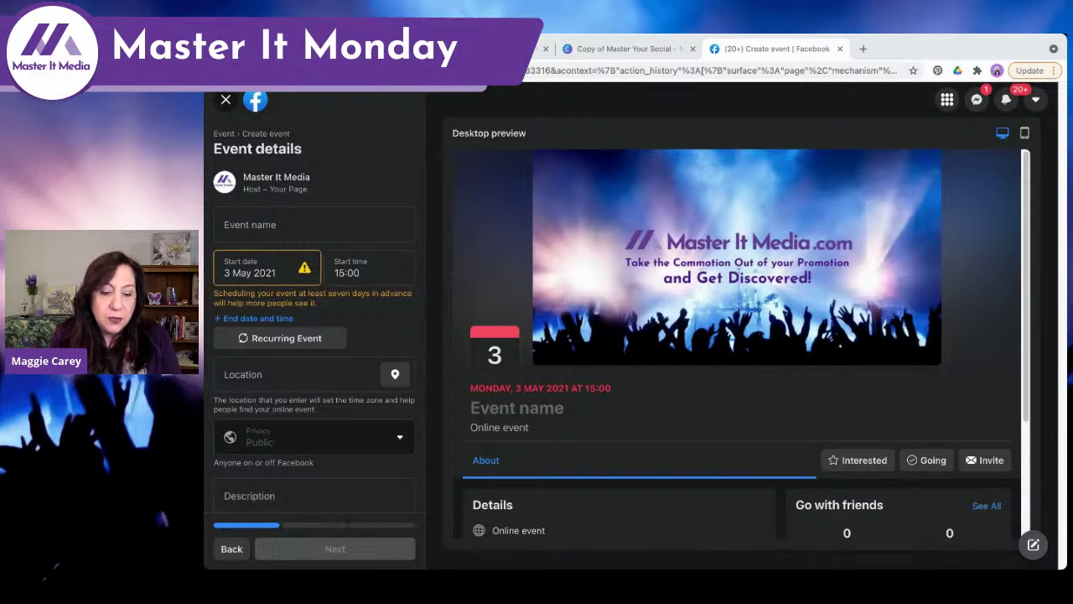
pyautogui.click(240, 230)
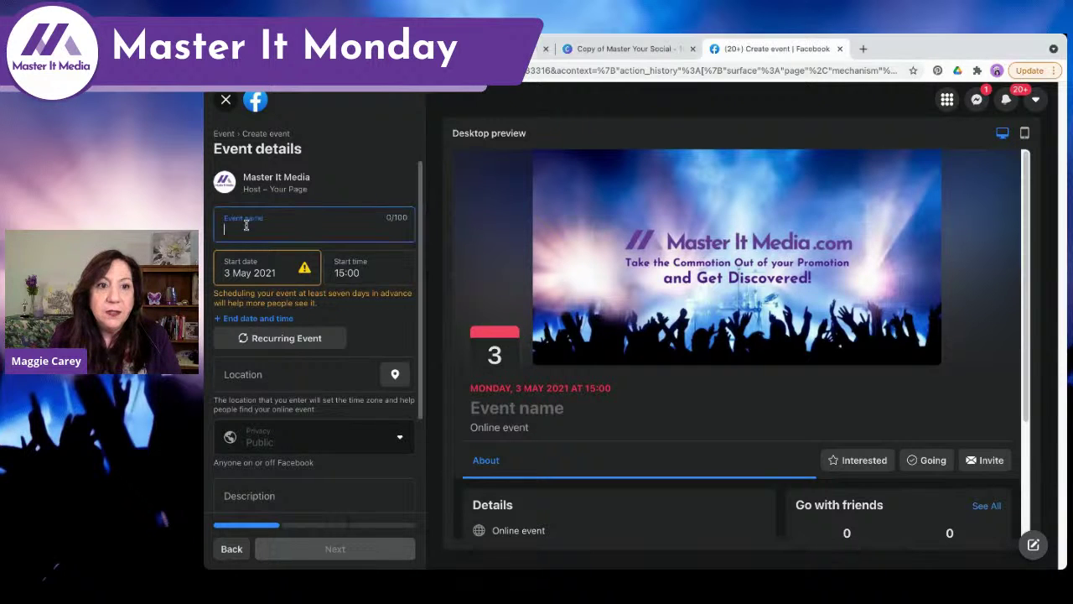
pyautogui.write('Master Your Social Media in 5 Simple Steps')
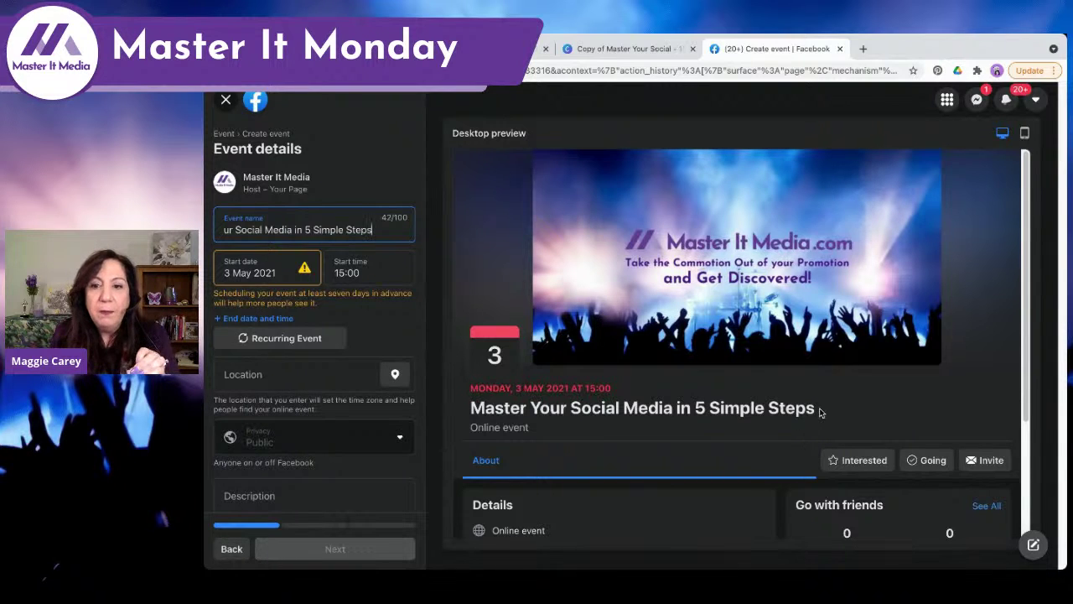
# Step: Compare the mobile and desktop previews of the event, ending on the desktop preview
pyautogui.click(1023, 135)
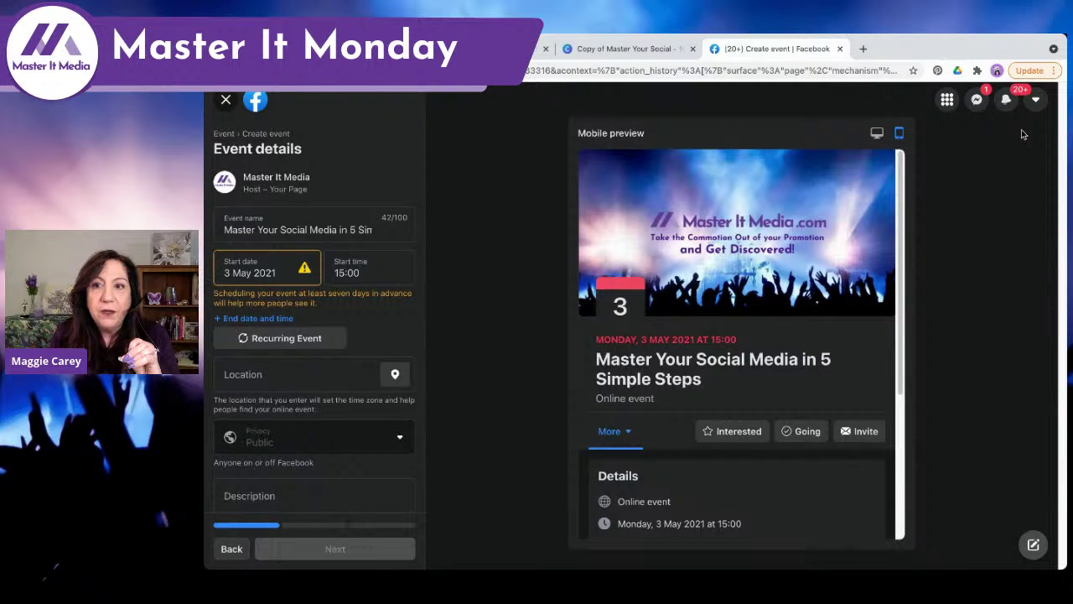
pyautogui.click(877, 133)
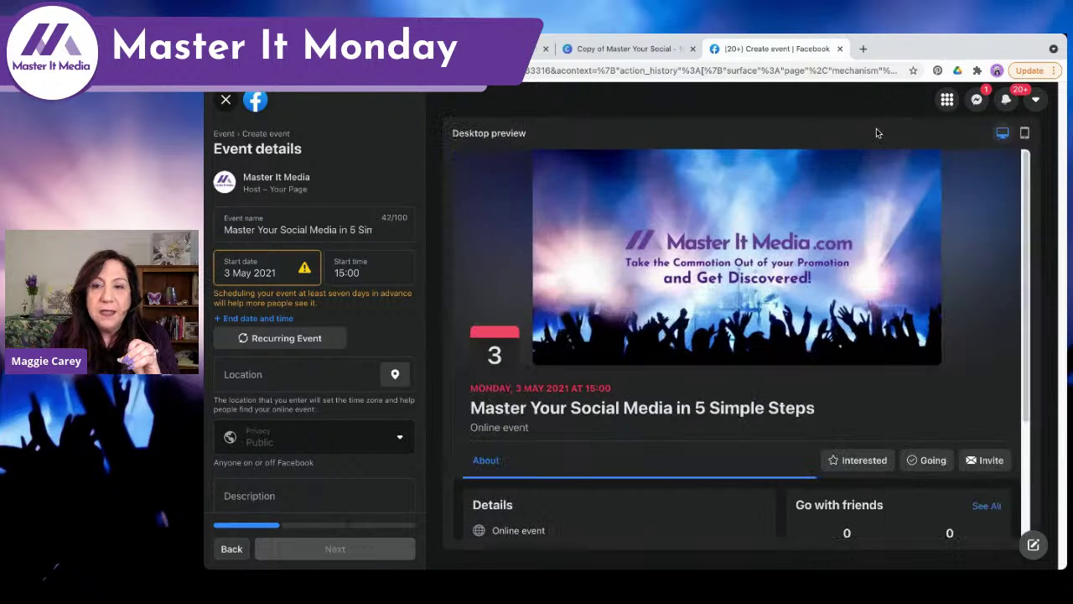
pyautogui.click(1024, 137)
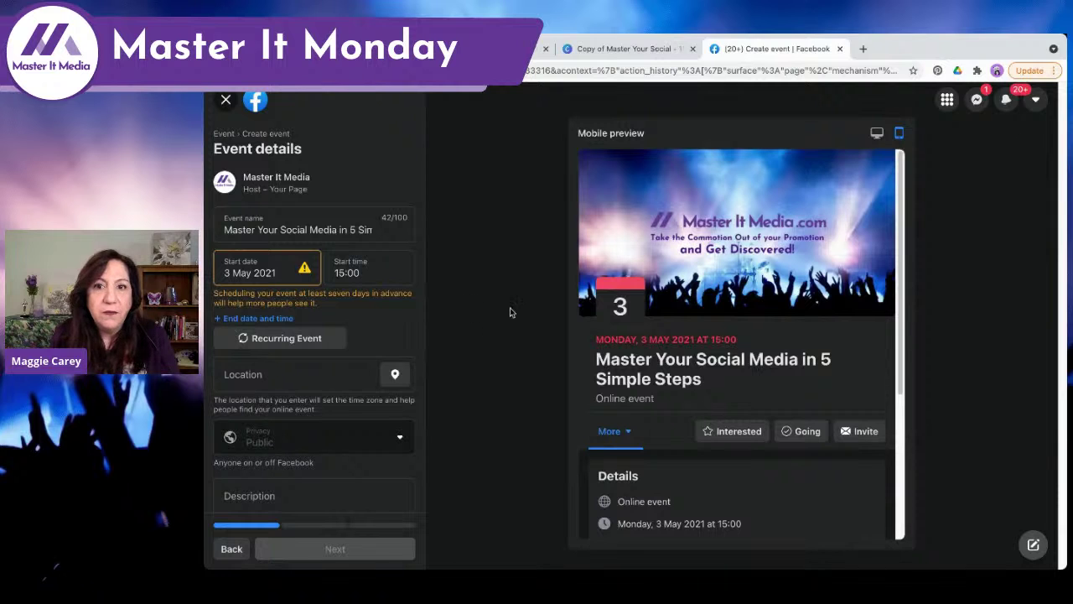
pyautogui.click(878, 132)
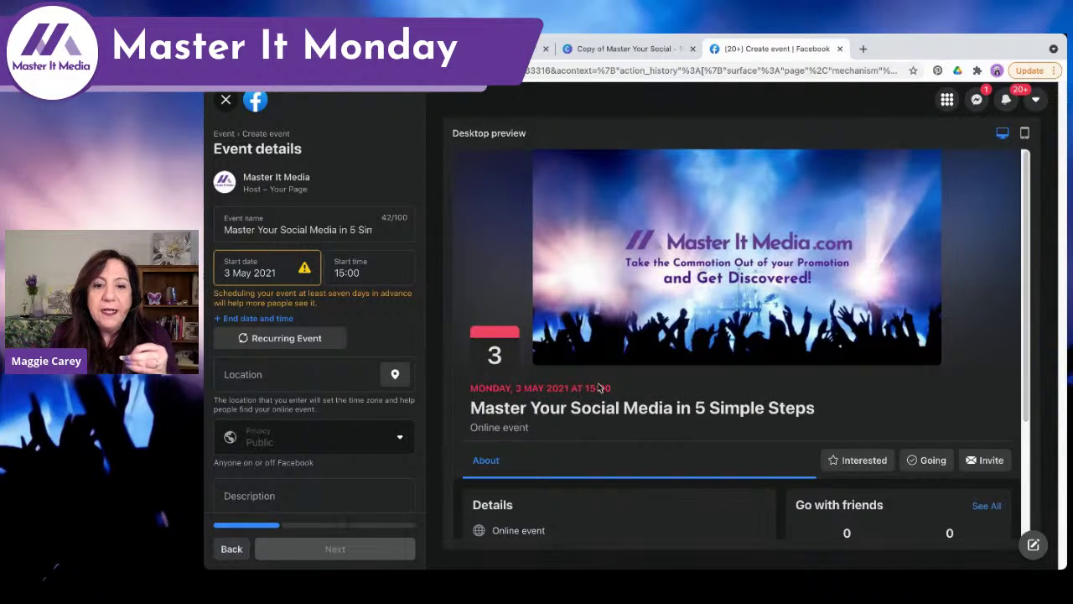
# Step: Set the event's start date to 24 May 2021 and its start time to 19:00
pyautogui.click(258, 271)
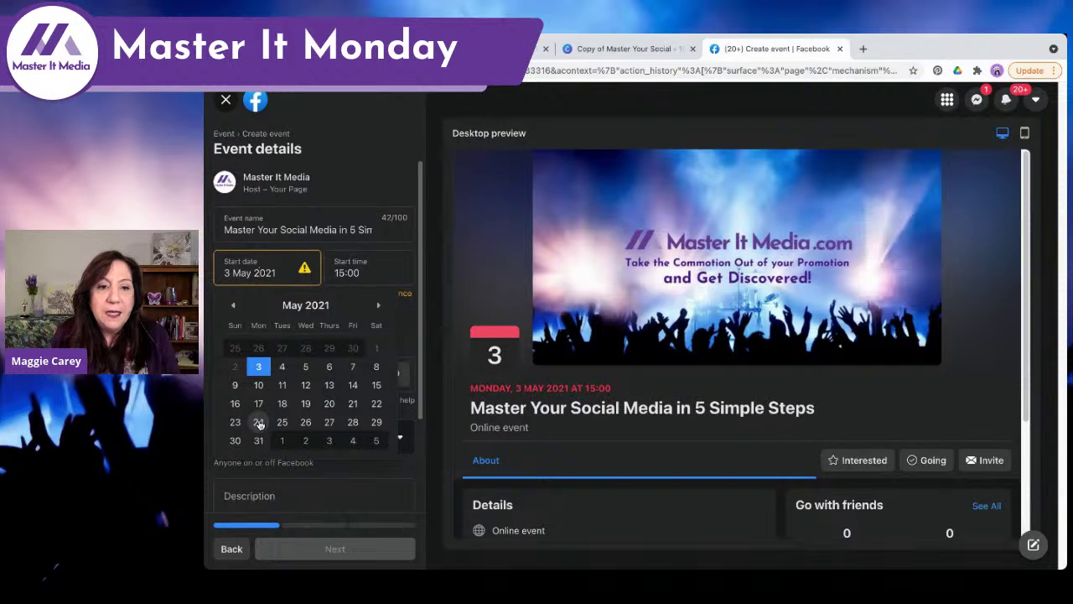
pyautogui.click(259, 423)
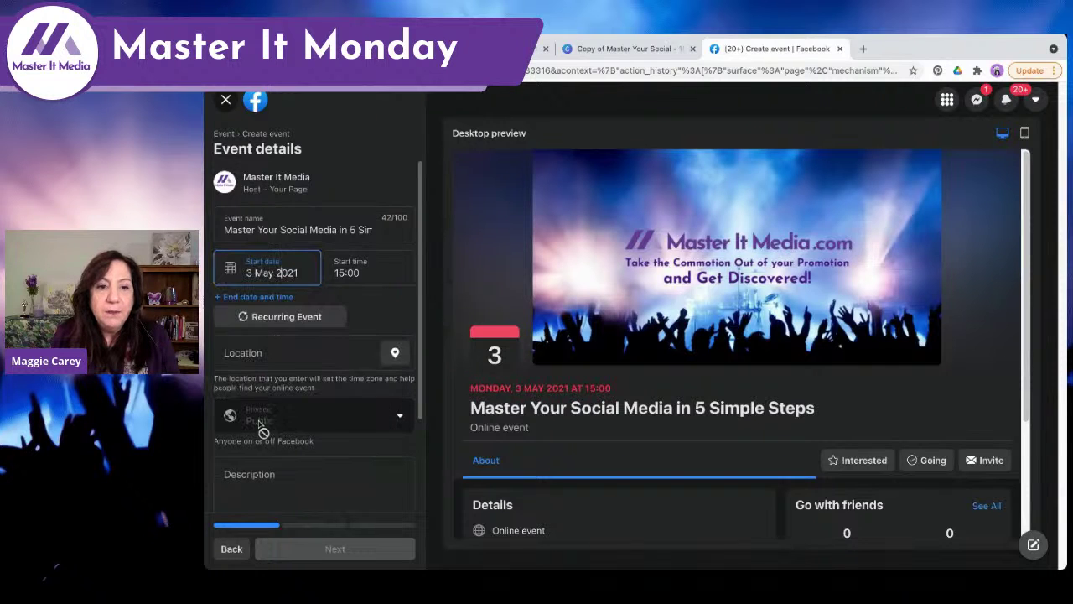
pyautogui.click(347, 273)
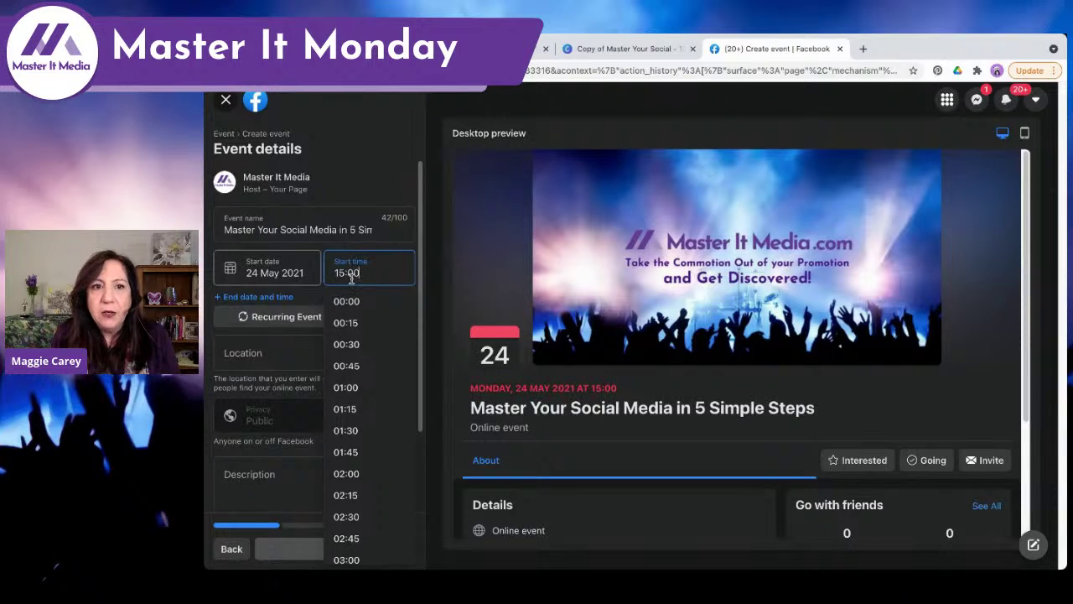
pyautogui.scroll(-20, 359, 369)
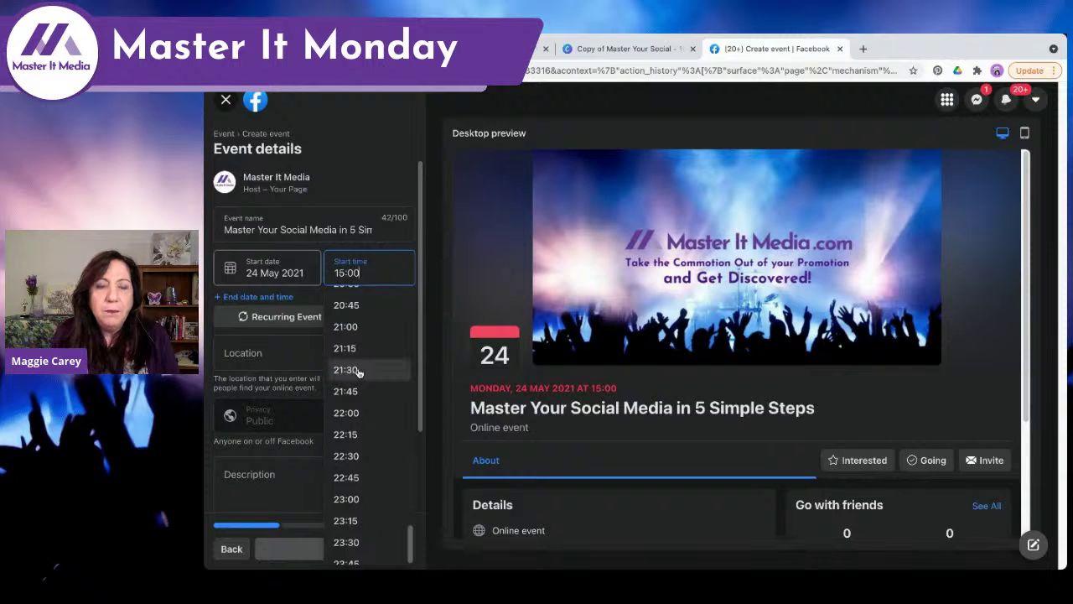
pyautogui.scroll(3, 358, 357)
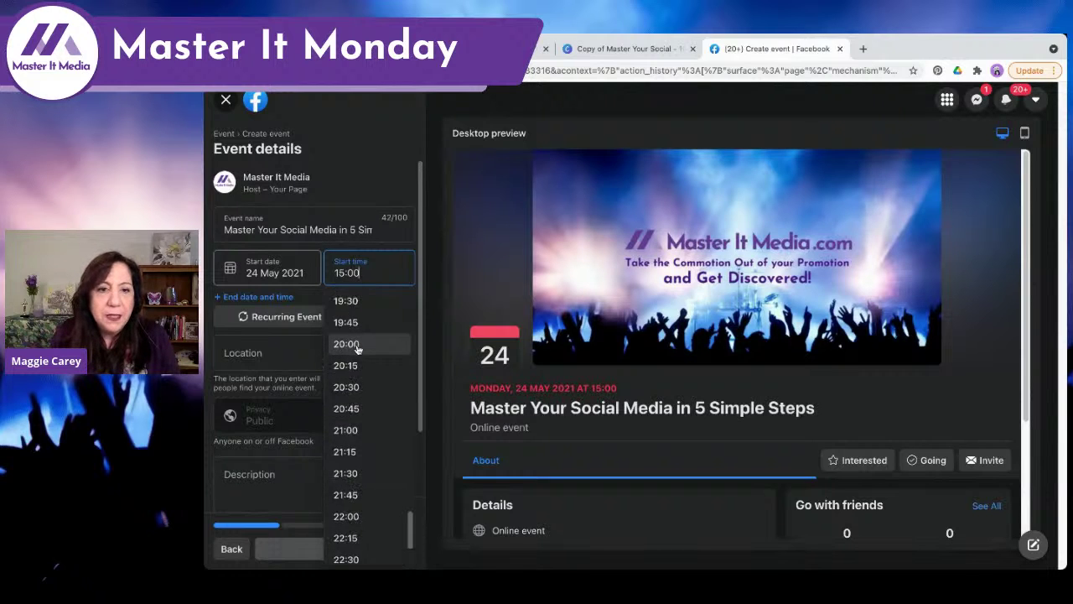
pyautogui.scroll(1, 357, 352)
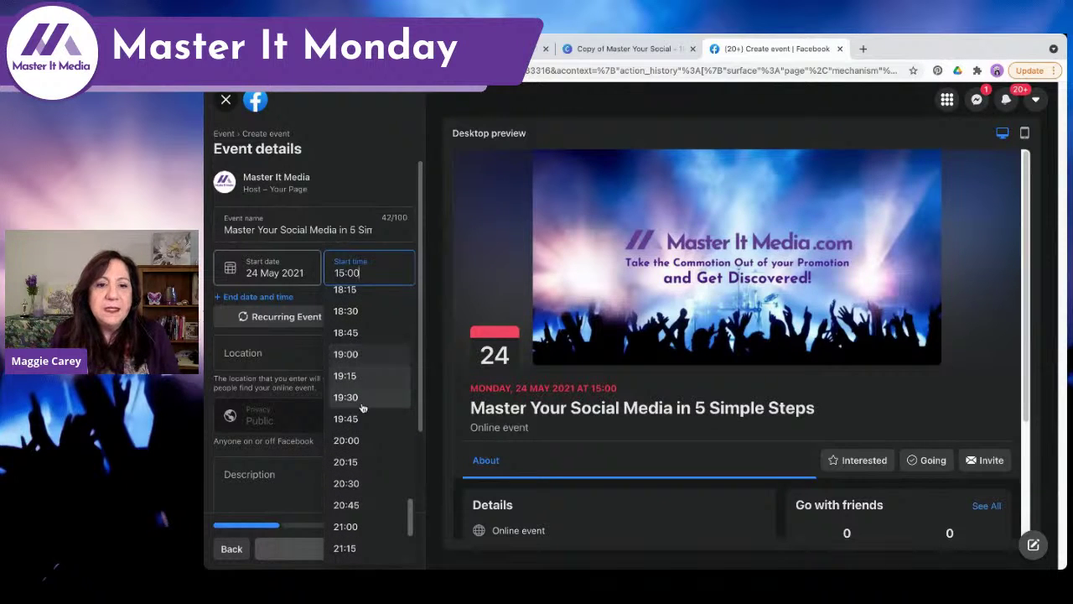
pyautogui.click(350, 356)
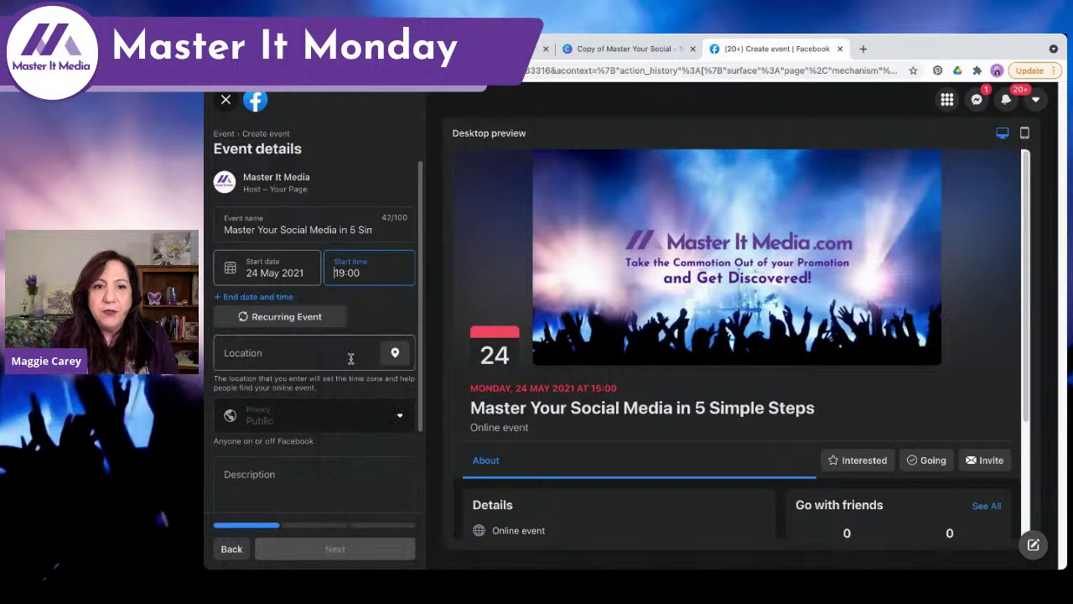
# Step: Add an end date and time to the event and set the end time to 20:00
pyautogui.click(272, 297)
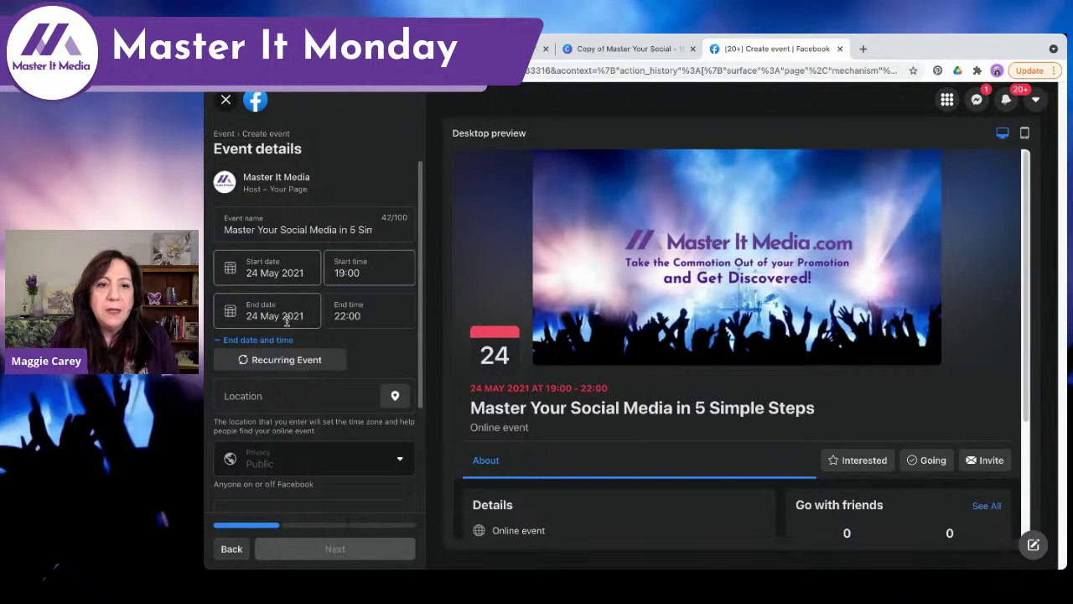
pyautogui.click(358, 315)
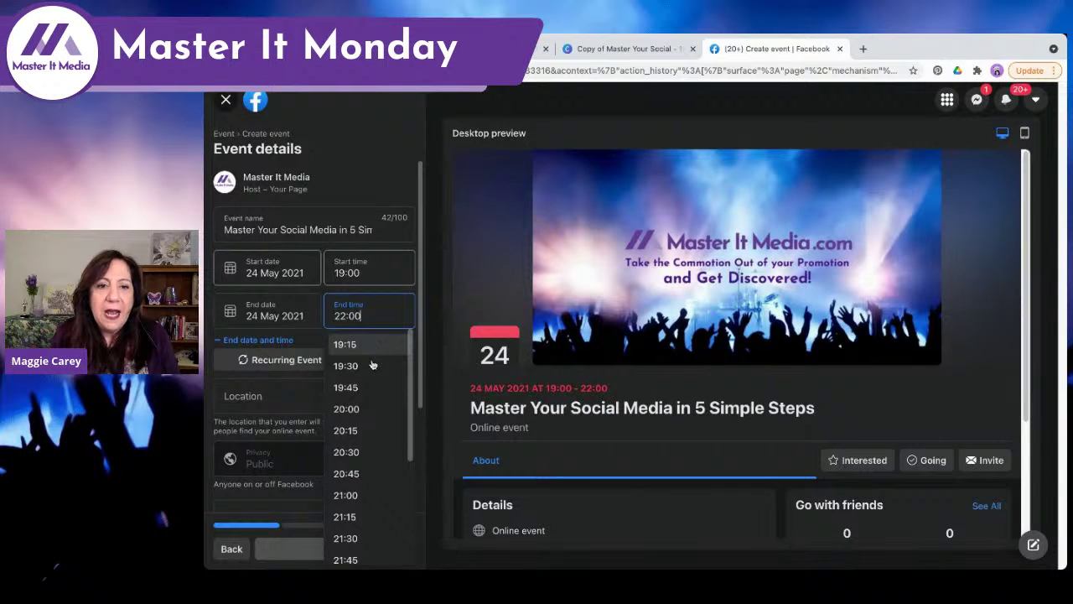
pyautogui.click(372, 408)
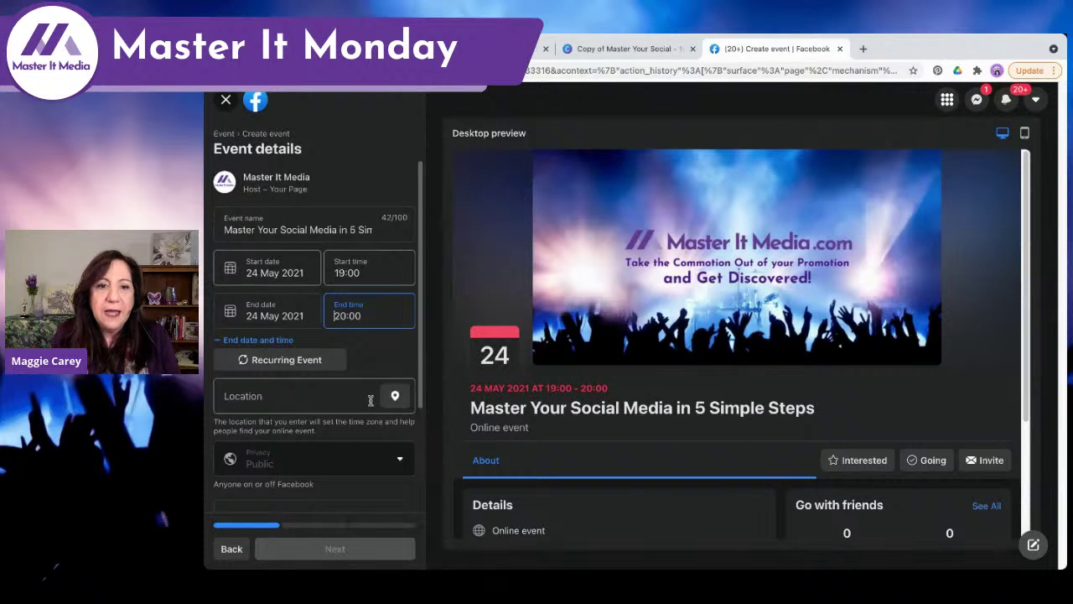
# Step: Set the event's location to the suggested city Brewster N.Y and check the privacy setting
pyautogui.click(353, 399)
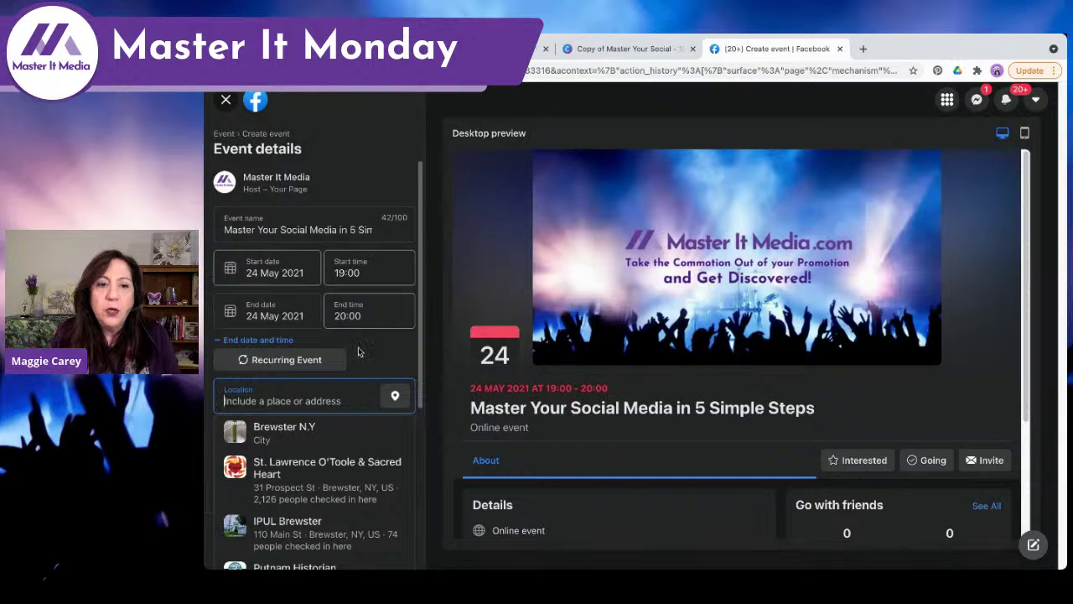
pyautogui.scroll(-3, 375, 310)
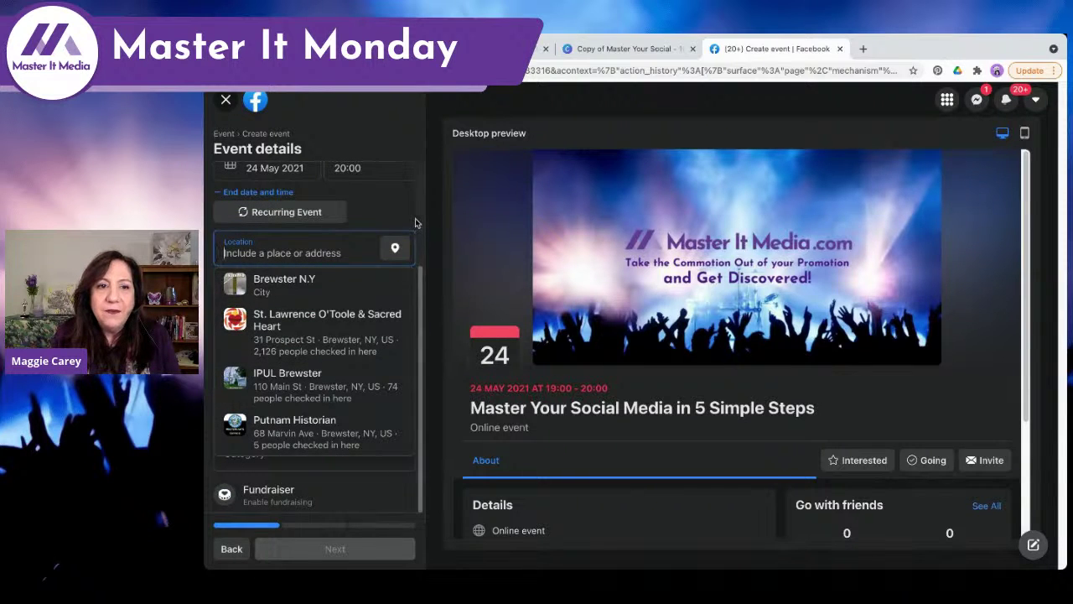
pyautogui.scroll(1, 415, 218)
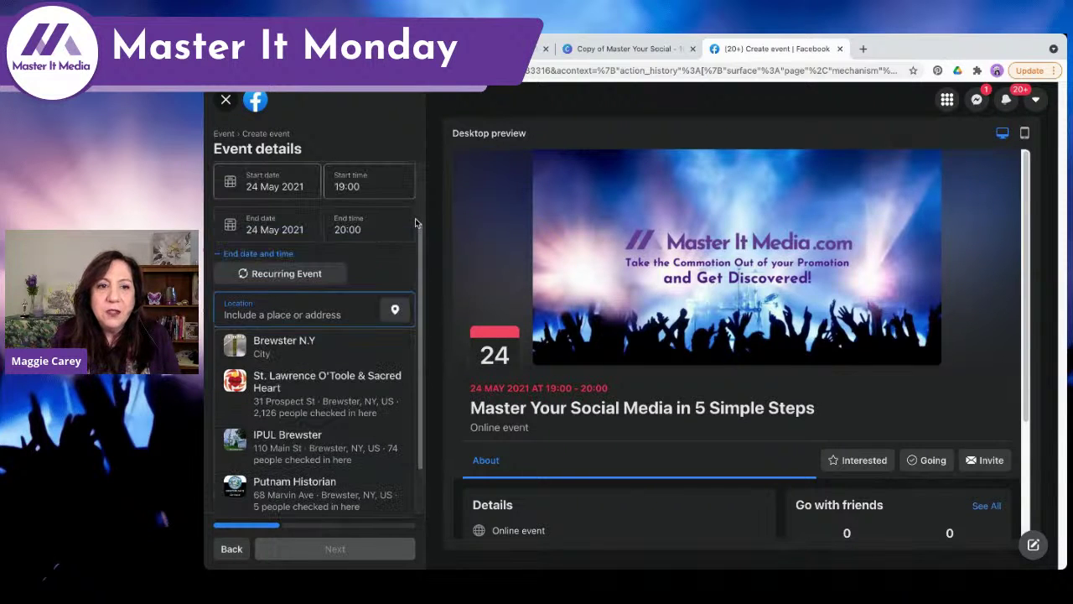
pyautogui.click(322, 360)
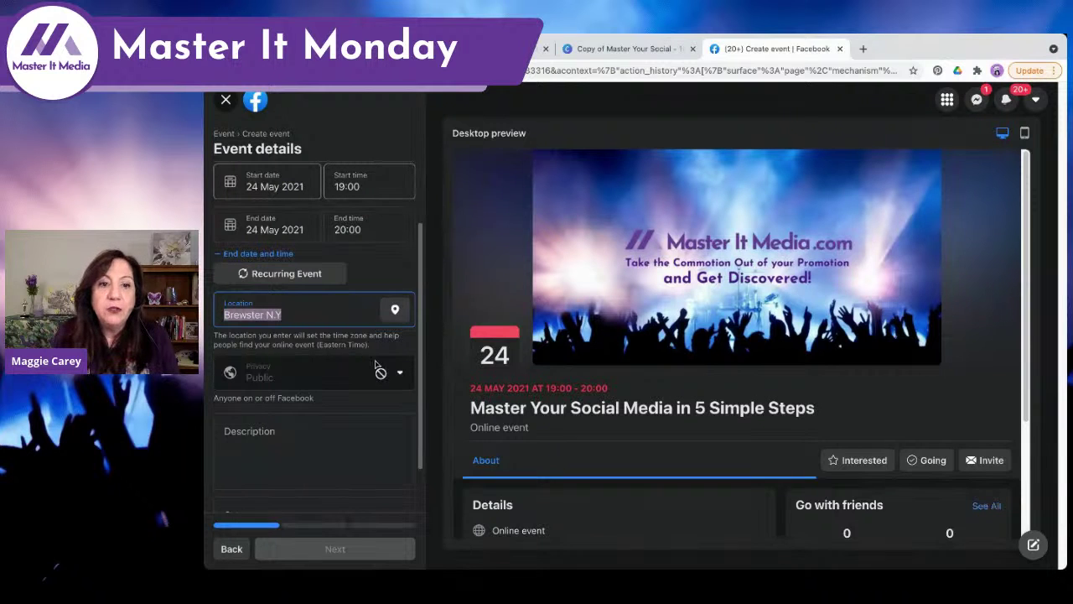
pyautogui.scroll(-1, 384, 352)
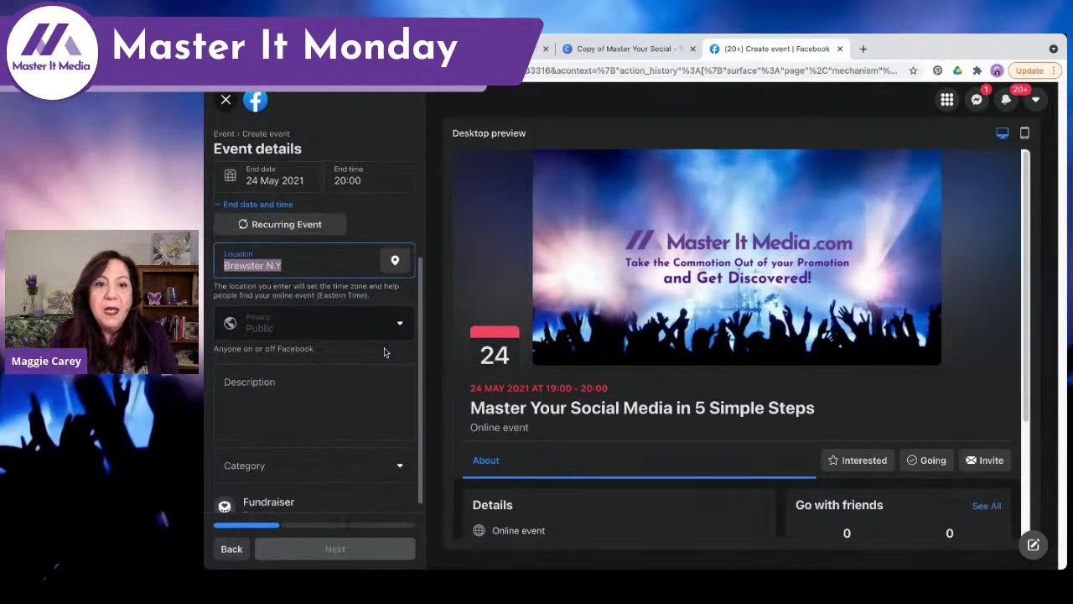
pyautogui.click(402, 328)
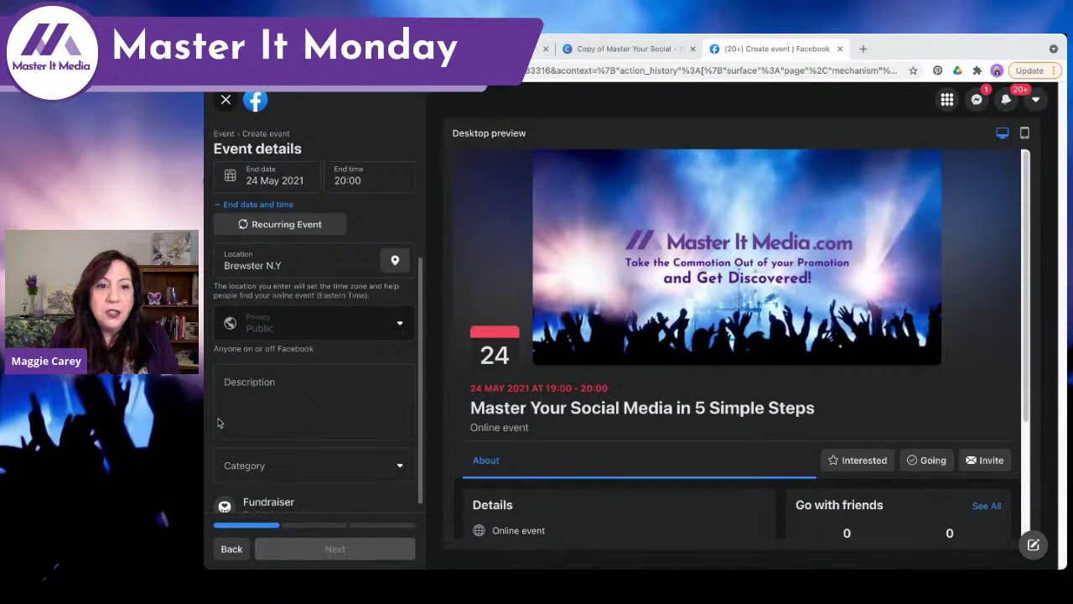
# Step: Write the event description: ask about simplifying social media management, and offer 5 simple steps to solidify the process, leaving more time for business
pyautogui.click(252, 386)
pyautogui.write('Are you ready to simplify how you manage your social media?  Learn 5 simple steps to solidify your social media process so you have more time to focus on your business.')
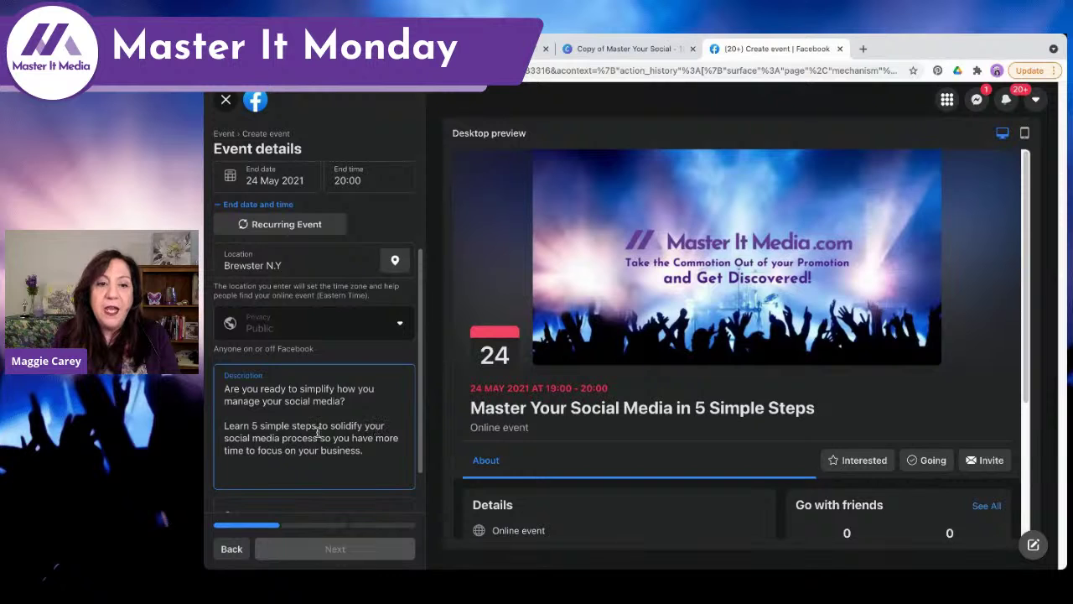
pyautogui.press('Return')
pyautogui.press('Return')
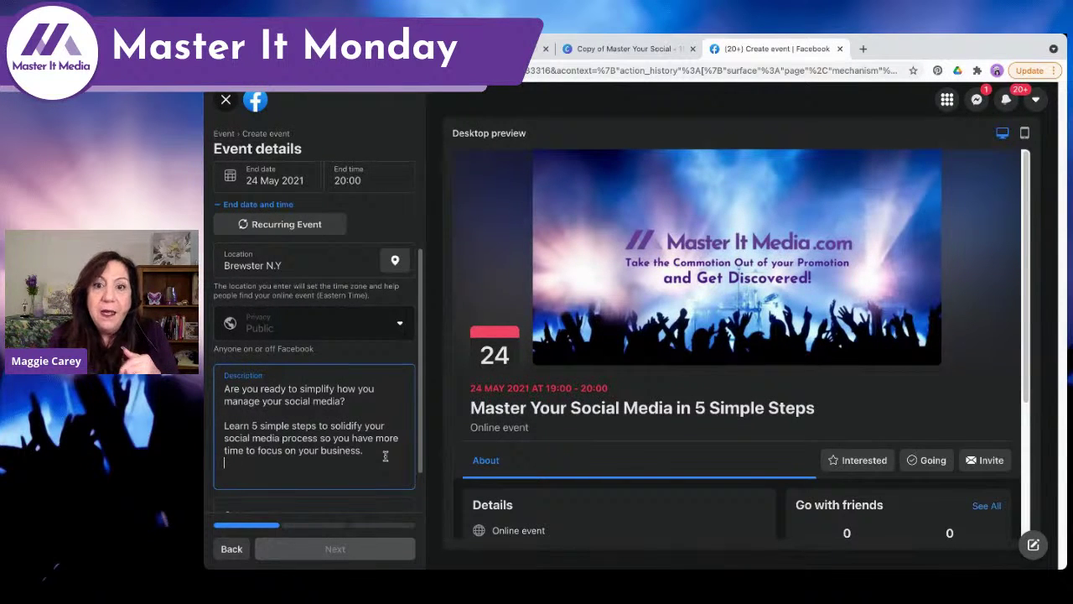
# Step: Set the event's category to Networking and continue to the choice of how people join online
pyautogui.scroll(-1, 369, 445)
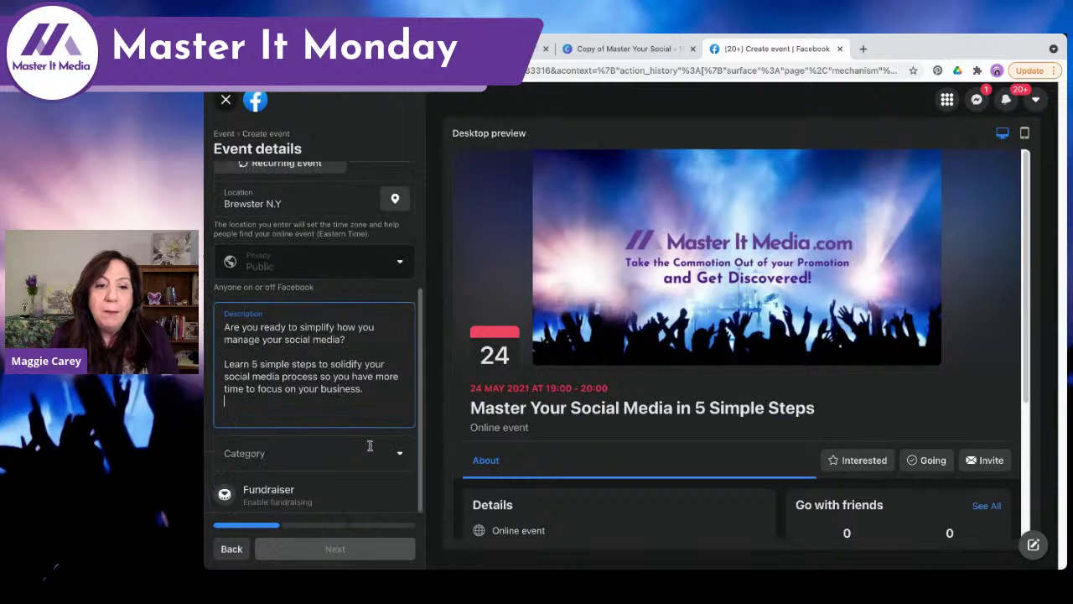
pyautogui.click(400, 452)
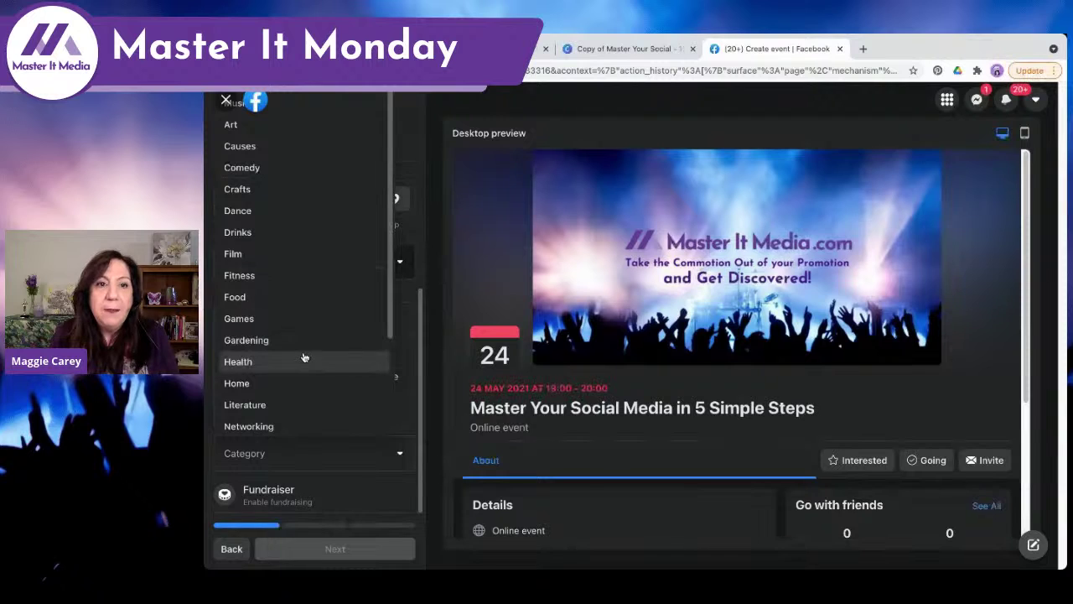
pyautogui.scroll(-1, 304, 357)
pyautogui.scroll(-1, 305, 358)
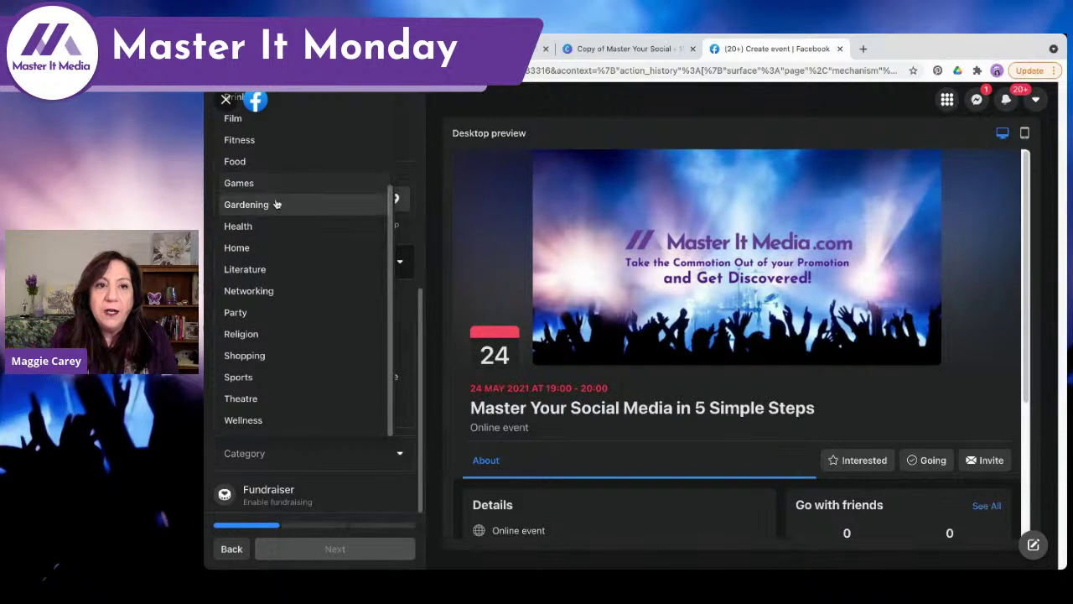
pyautogui.scroll(2, 276, 252)
pyautogui.scroll(-2, 277, 252)
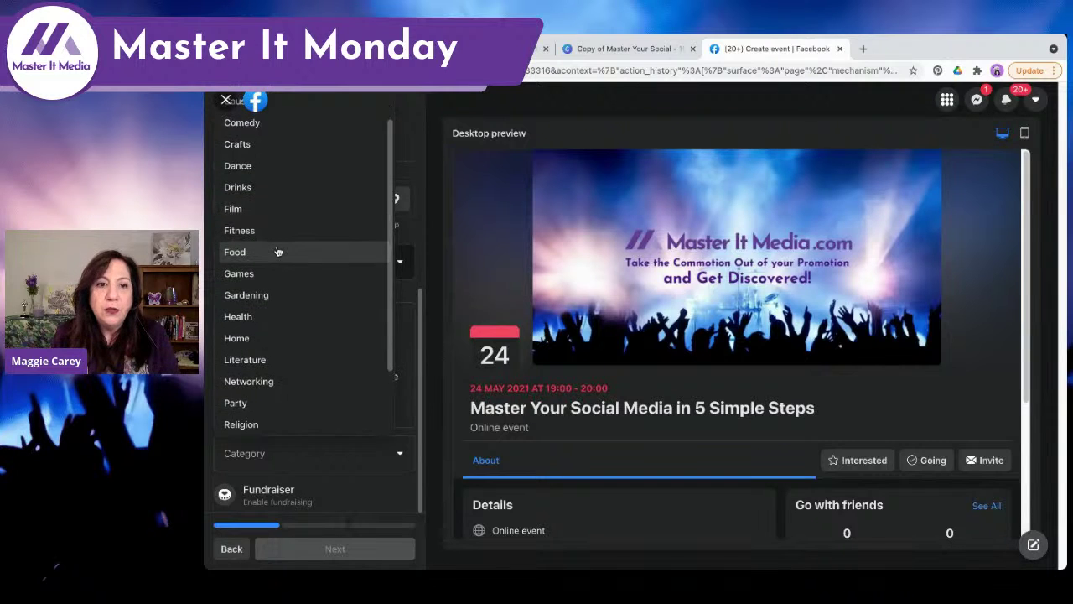
pyautogui.scroll(-2, 278, 252)
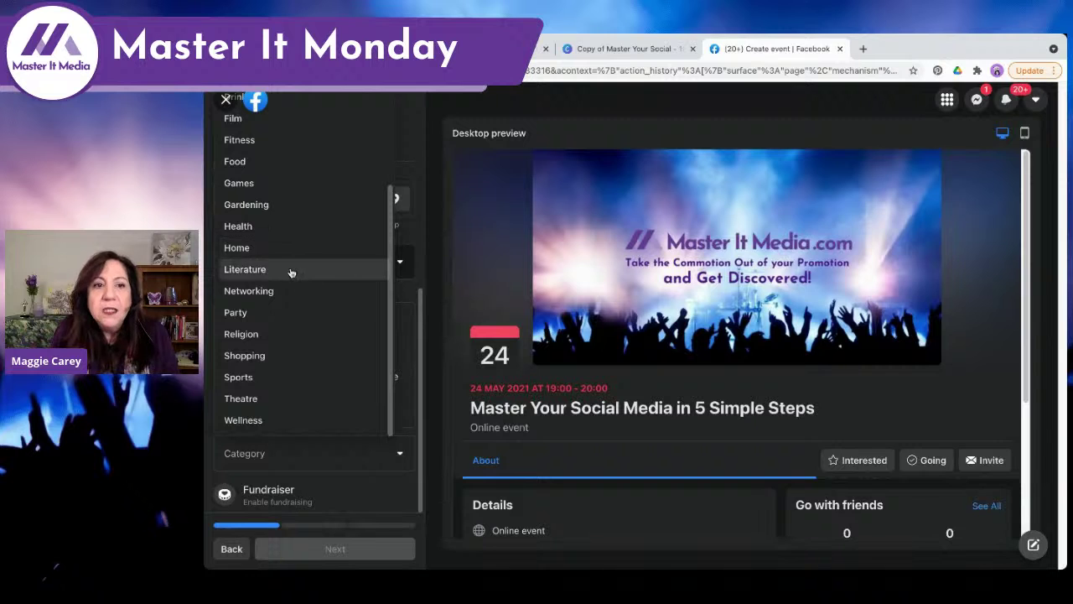
pyautogui.click(268, 293)
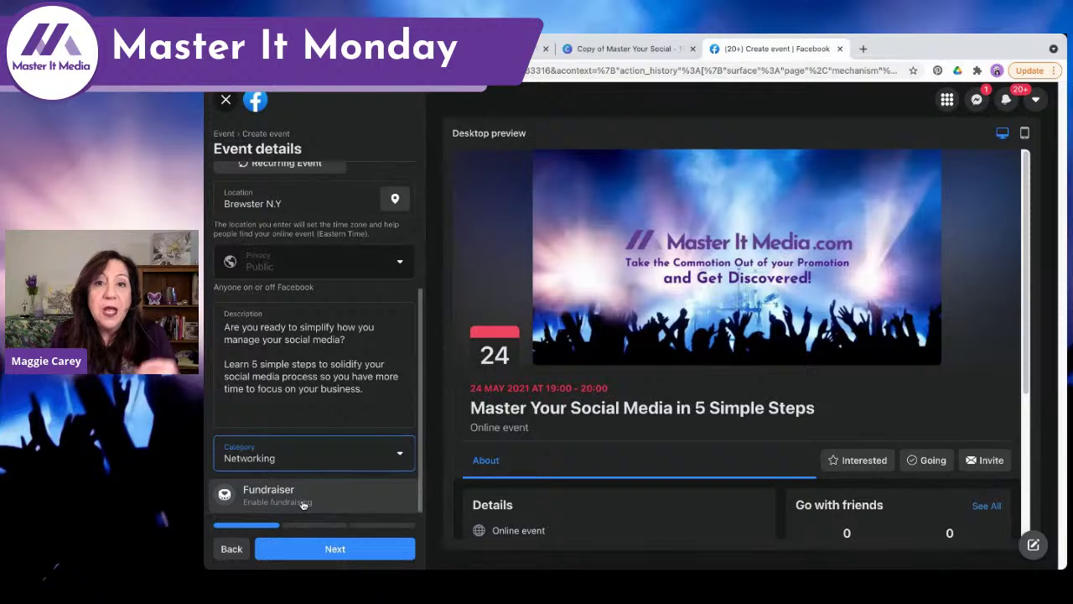
pyautogui.click(346, 553)
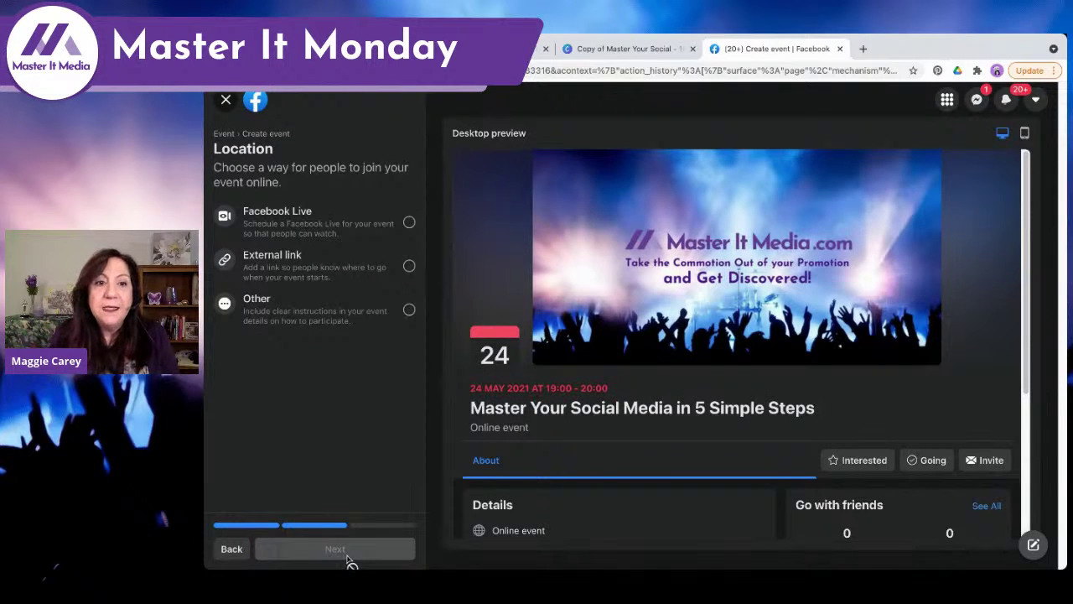
# Step: Look at the Facebook Live and External link options, and choose Other as the way people join the event
pyautogui.click(271, 223)
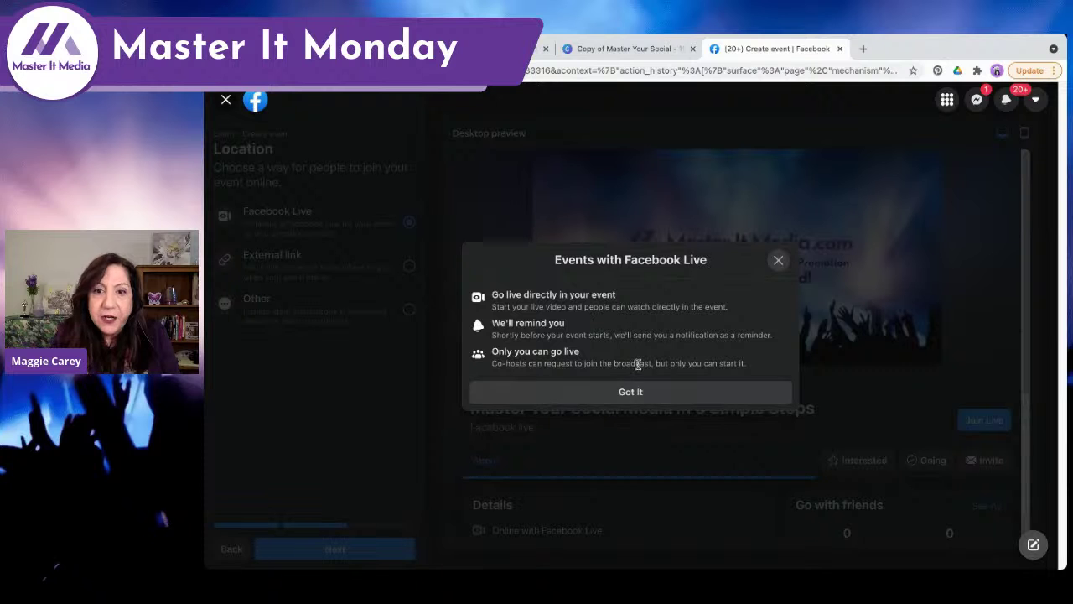
pyautogui.click(778, 261)
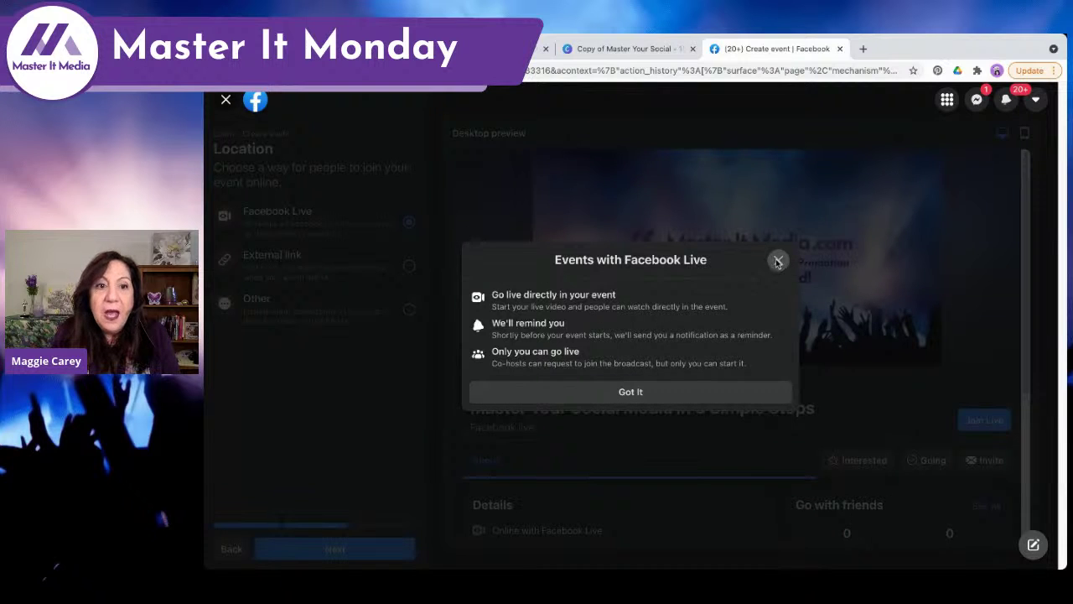
pyautogui.click(318, 264)
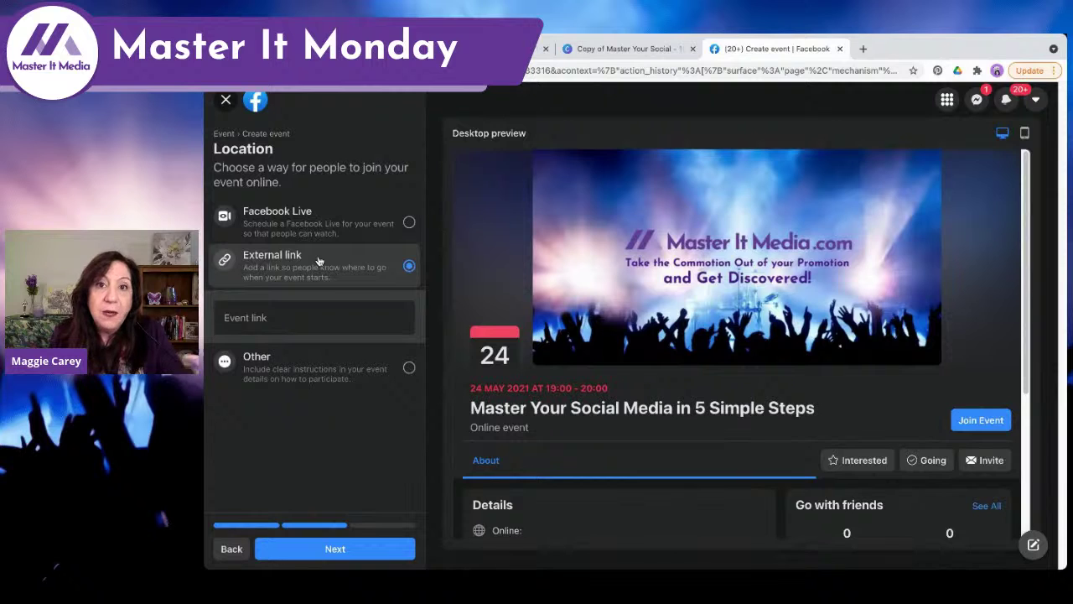
pyautogui.click(315, 369)
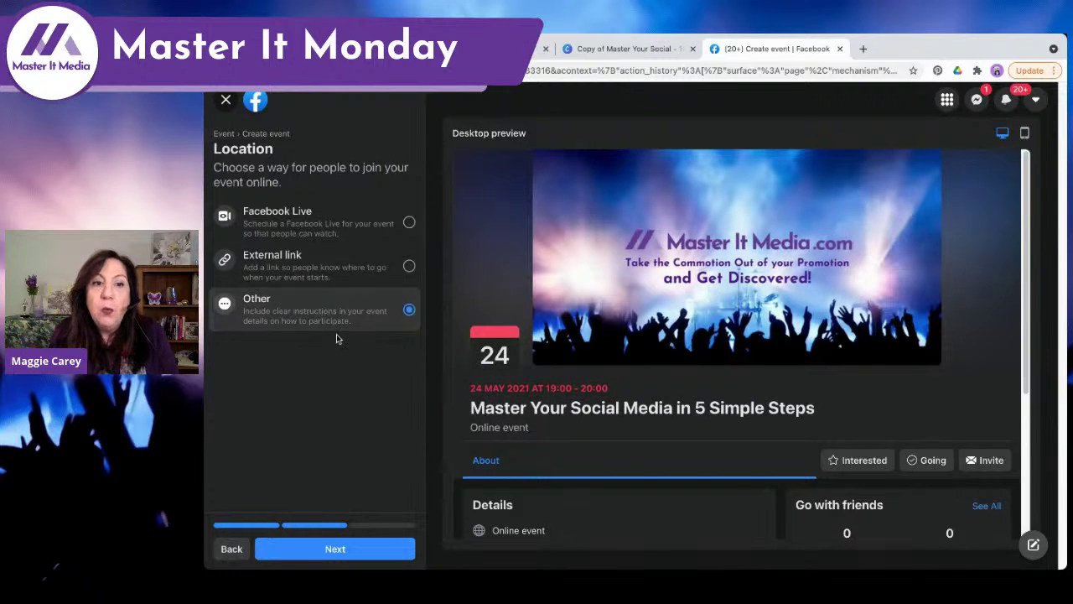
# Step: Review the event's details in the desktop preview and continue to the additional details
pyautogui.scroll(-1, 635, 391)
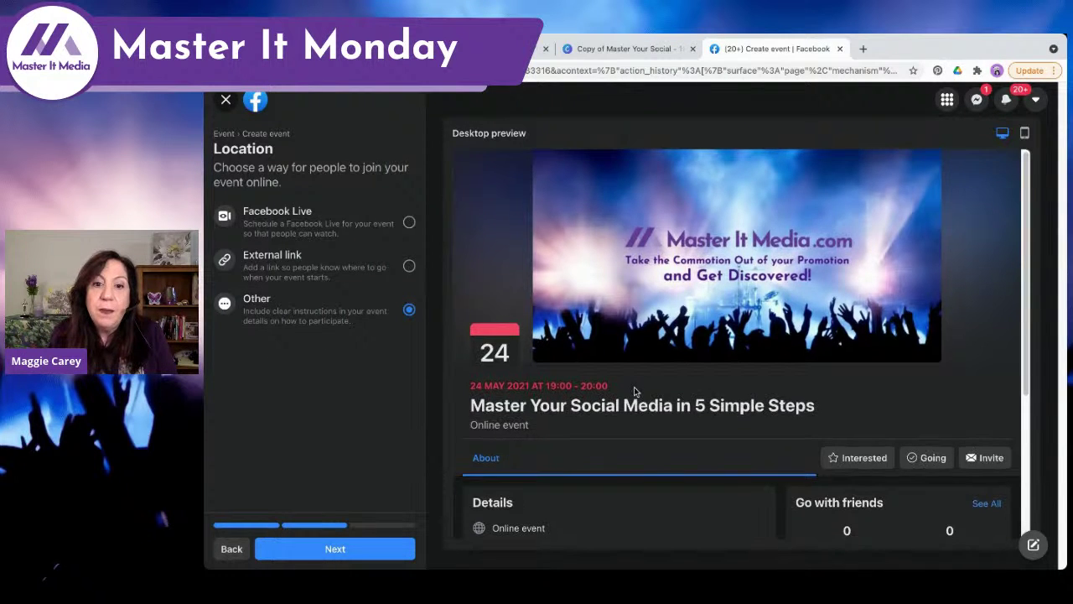
pyautogui.scroll(-5, 635, 391)
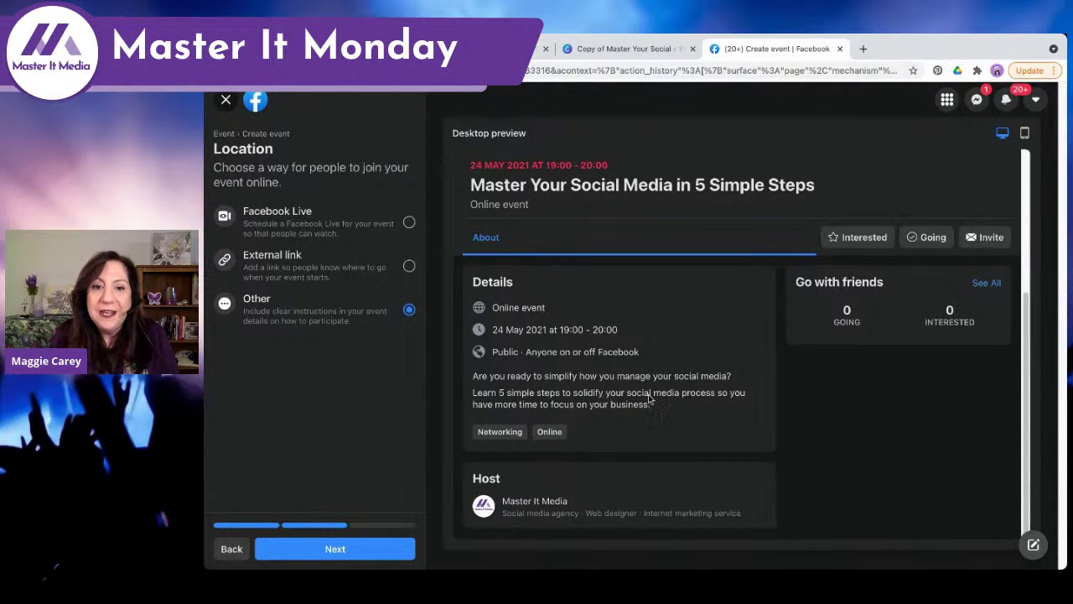
pyautogui.click(395, 558)
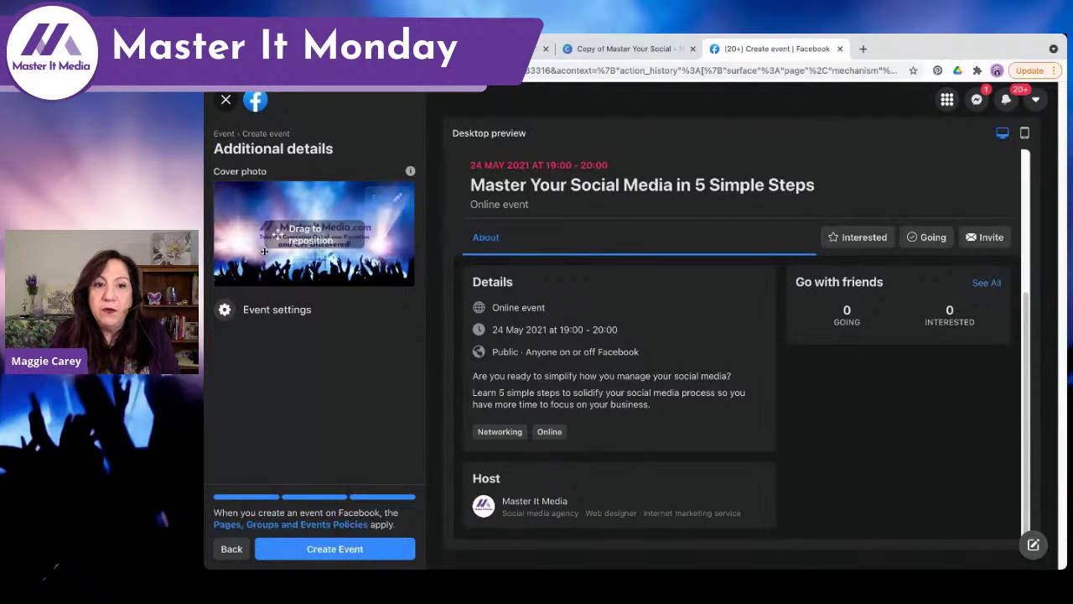
# Step: Replace the cover photo with the uploaded purple "Master Your Social Media in 5 Simple Steps" image and check it in the preview
pyautogui.click(392, 203)
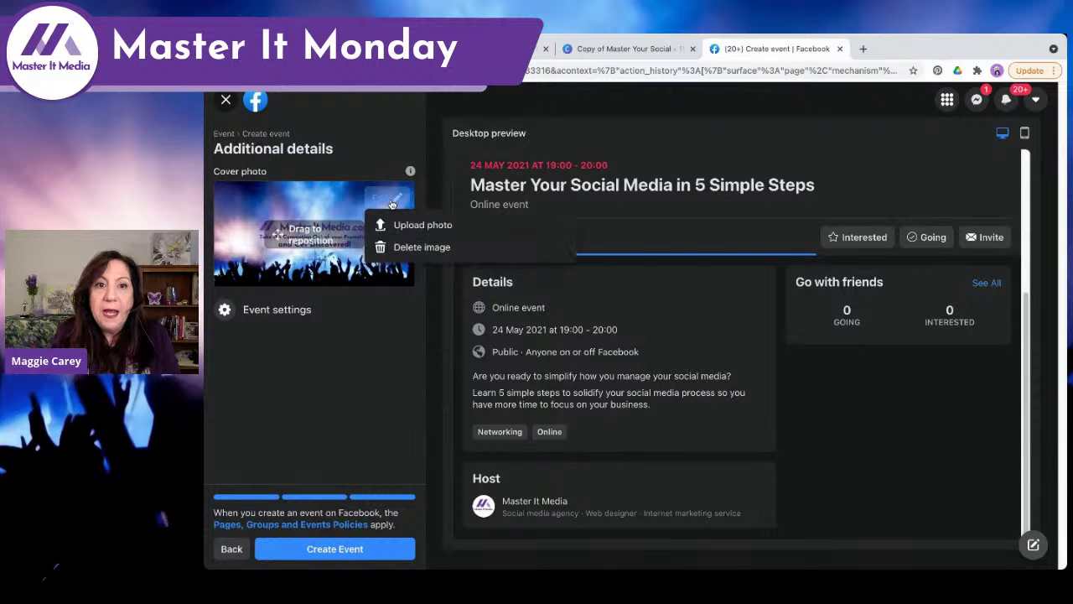
pyautogui.click(429, 227)
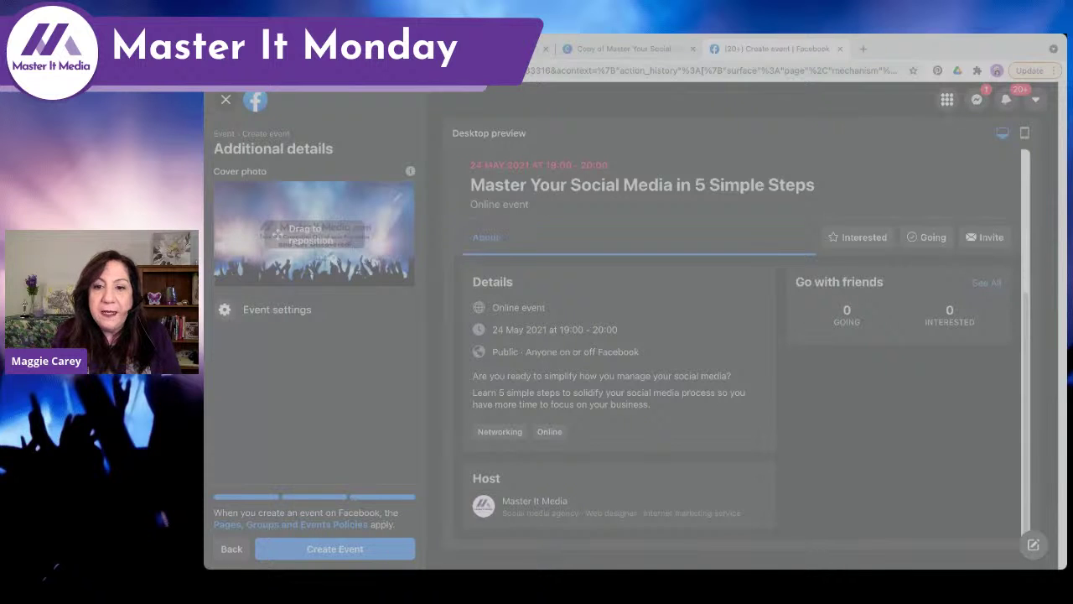
pyautogui.click(833, 421)
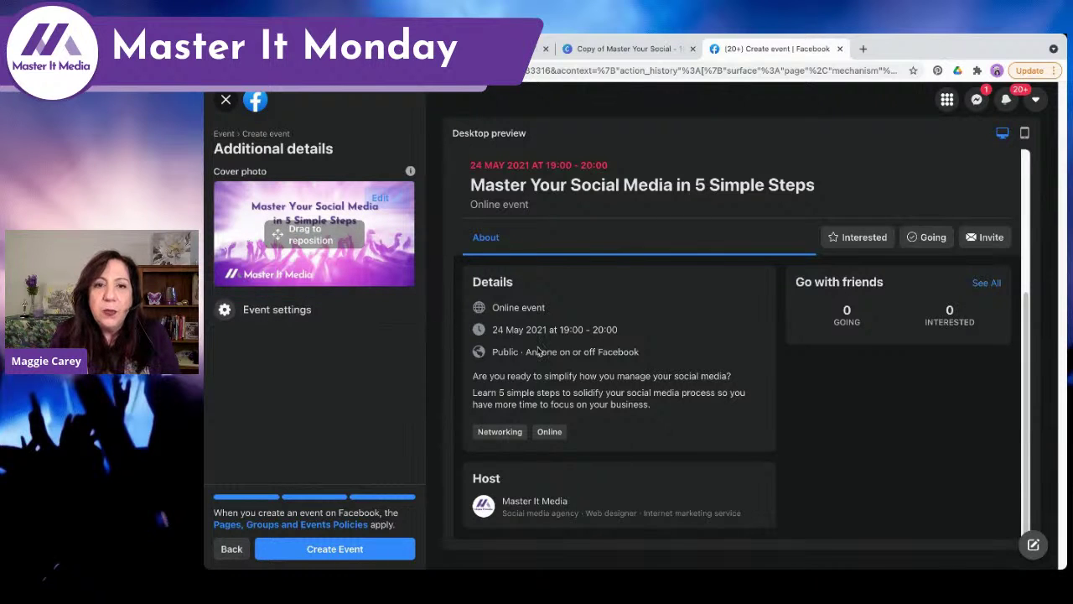
pyautogui.scroll(3, 543, 351)
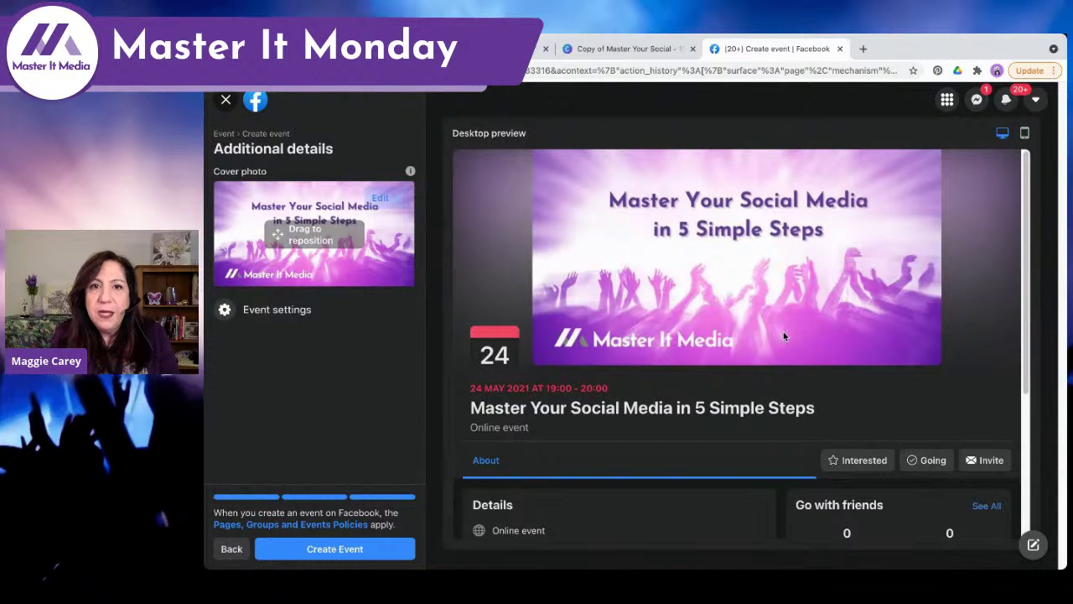
# Step: Switch to Canva and create a new blank design with a custom size of 1920 x 1005 px
pyautogui.click(588, 50)
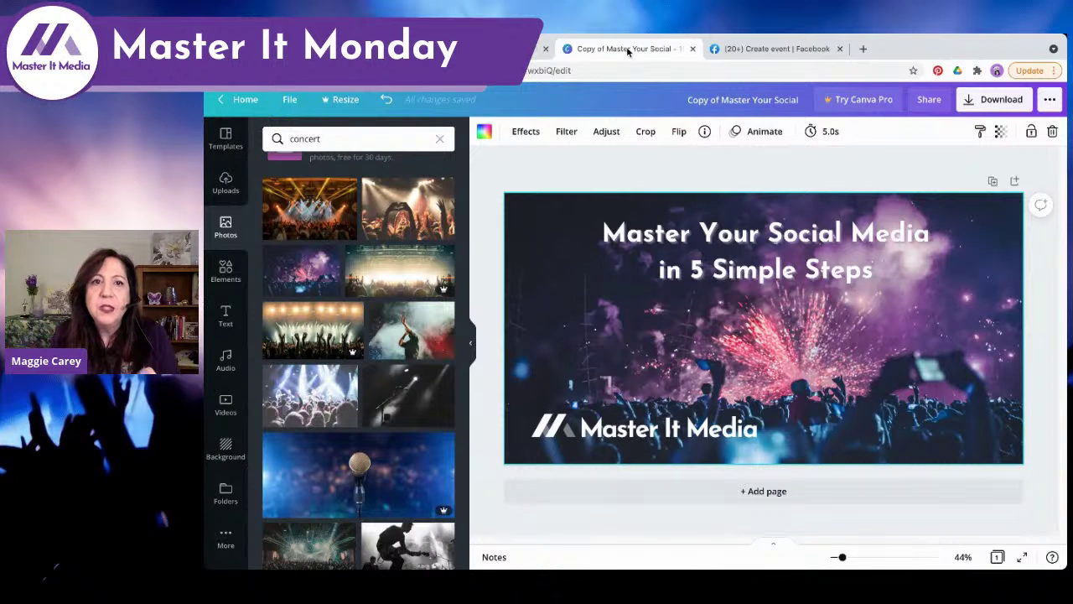
pyautogui.click(503, 48)
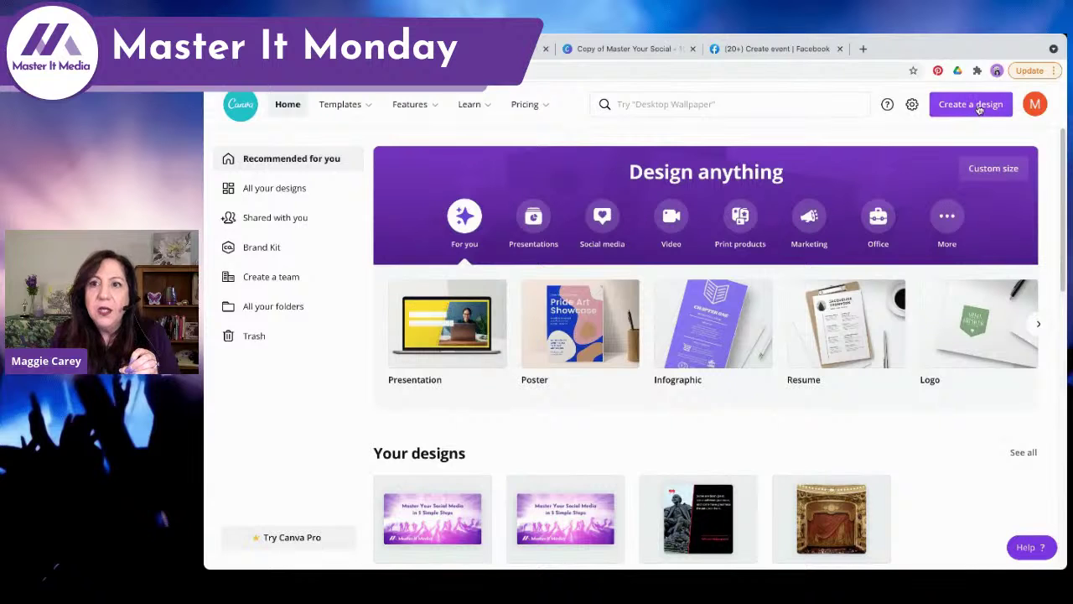
pyautogui.click(978, 110)
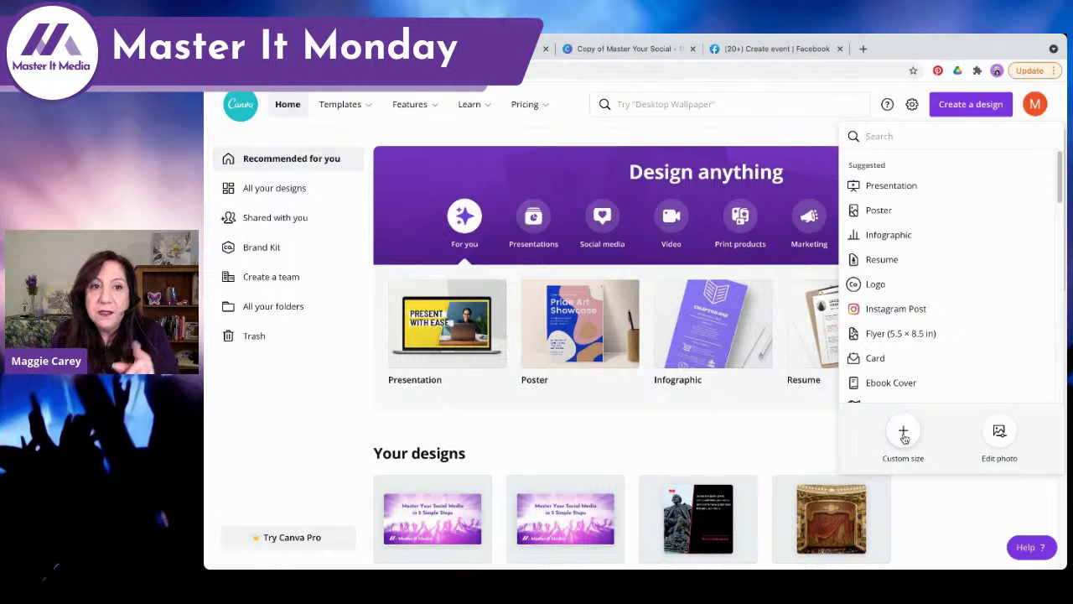
pyautogui.click(903, 435)
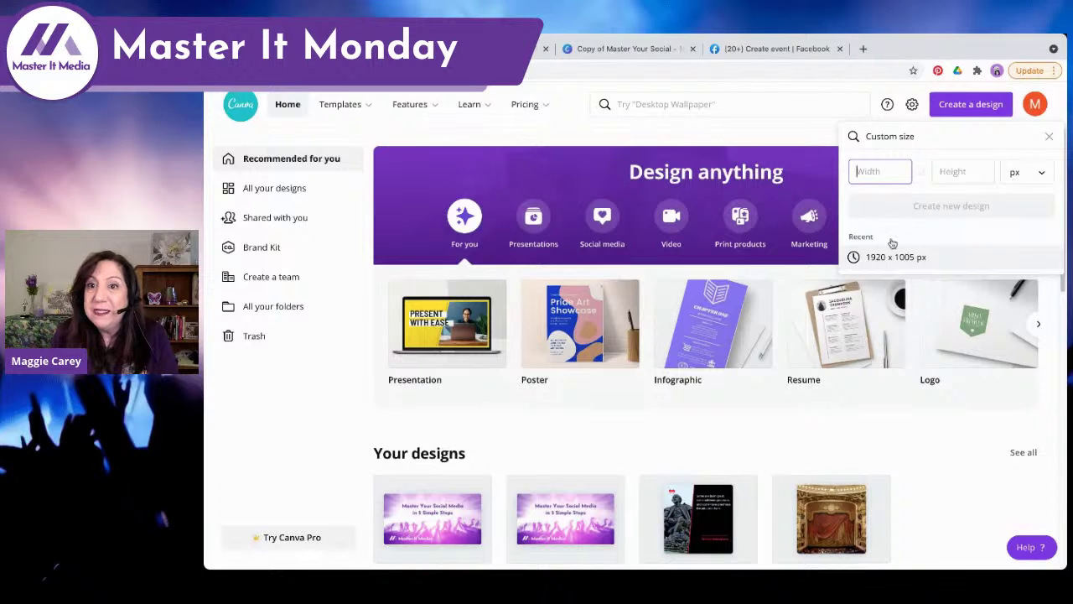
pyautogui.write('1920')
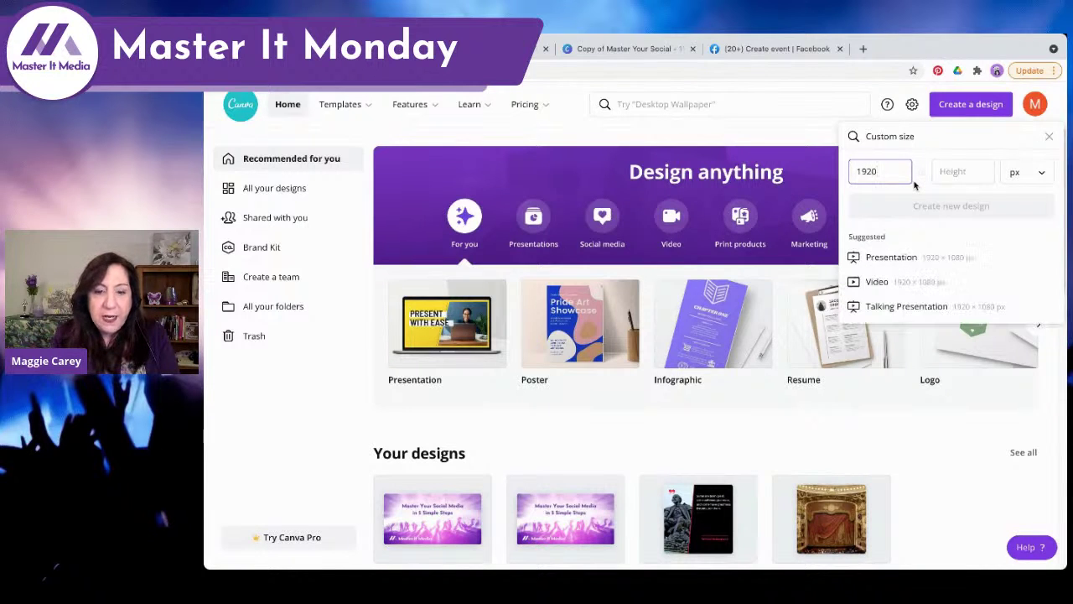
pyautogui.press('Tab')
pyautogui.write('100')
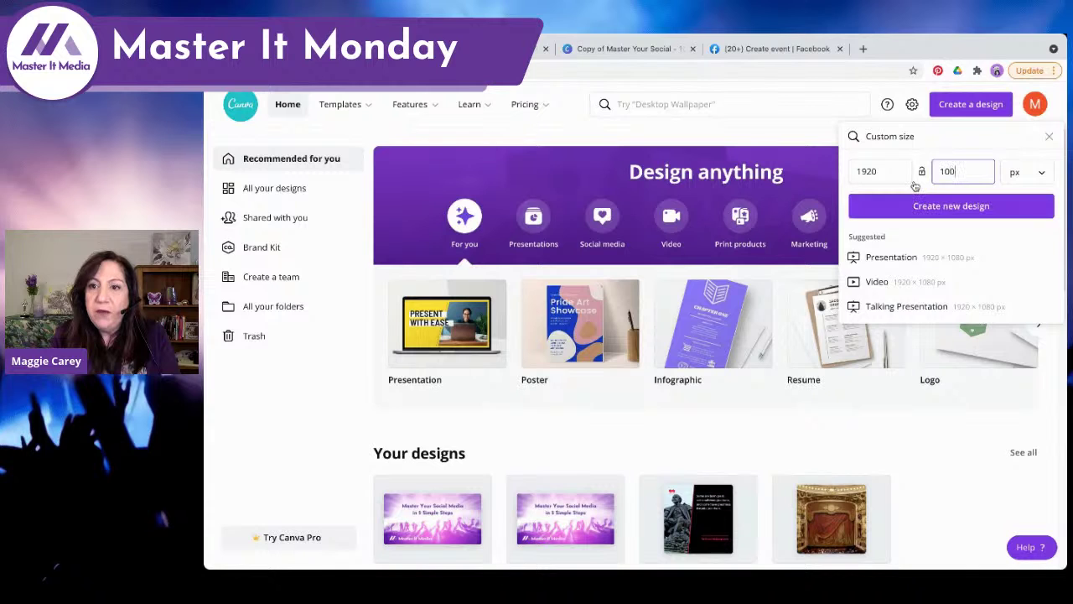
pyautogui.write('5')
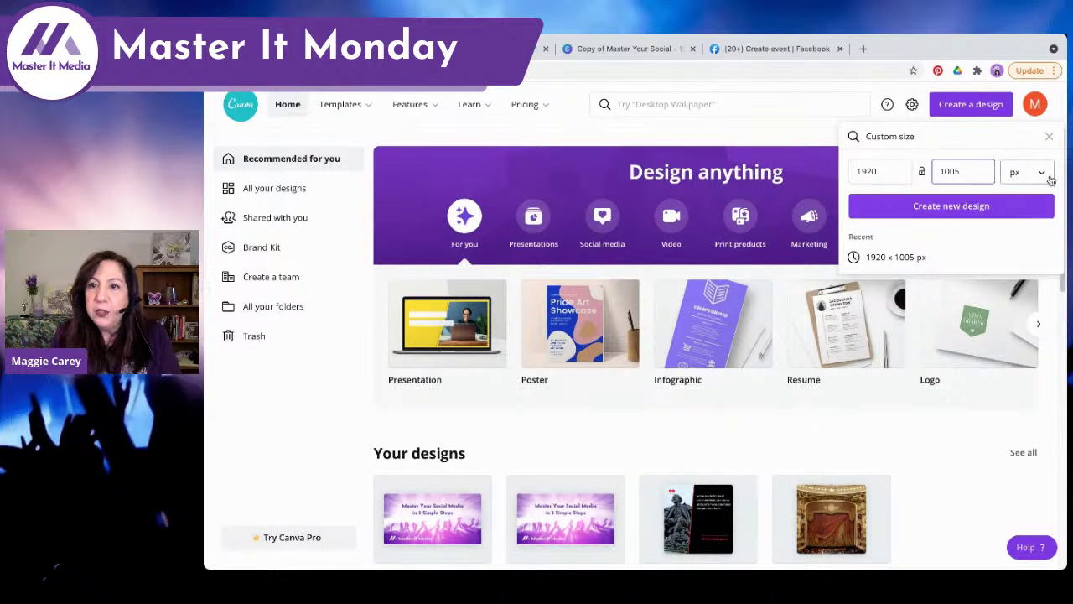
pyautogui.click(951, 206)
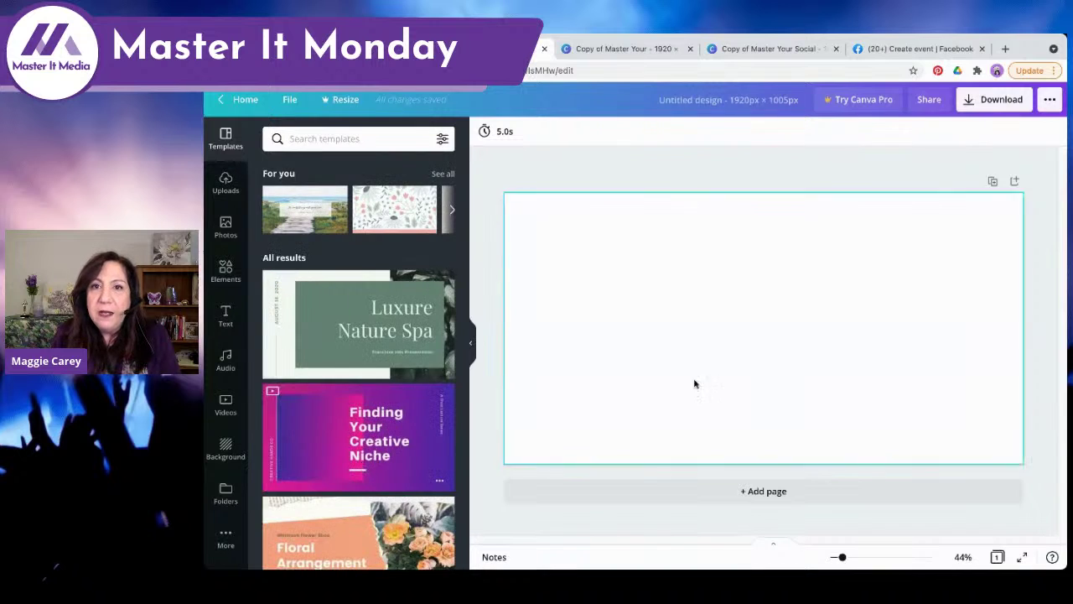
# Step: Return to the Facebook event and compare the new cover photo in the mobile and desktop previews, ending on desktop
pyautogui.click(872, 48)
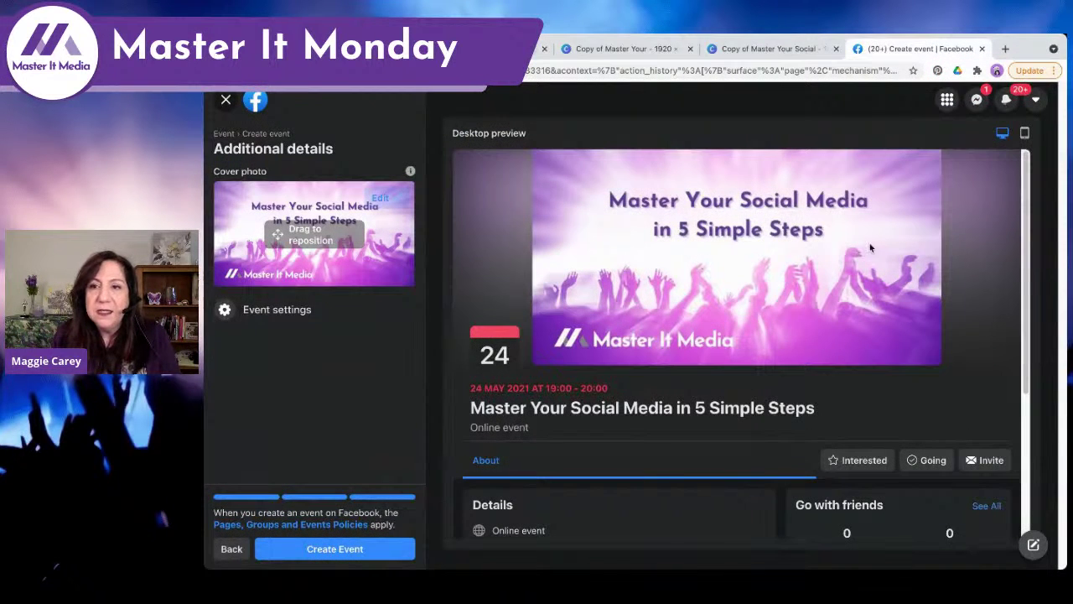
pyautogui.click(1024, 132)
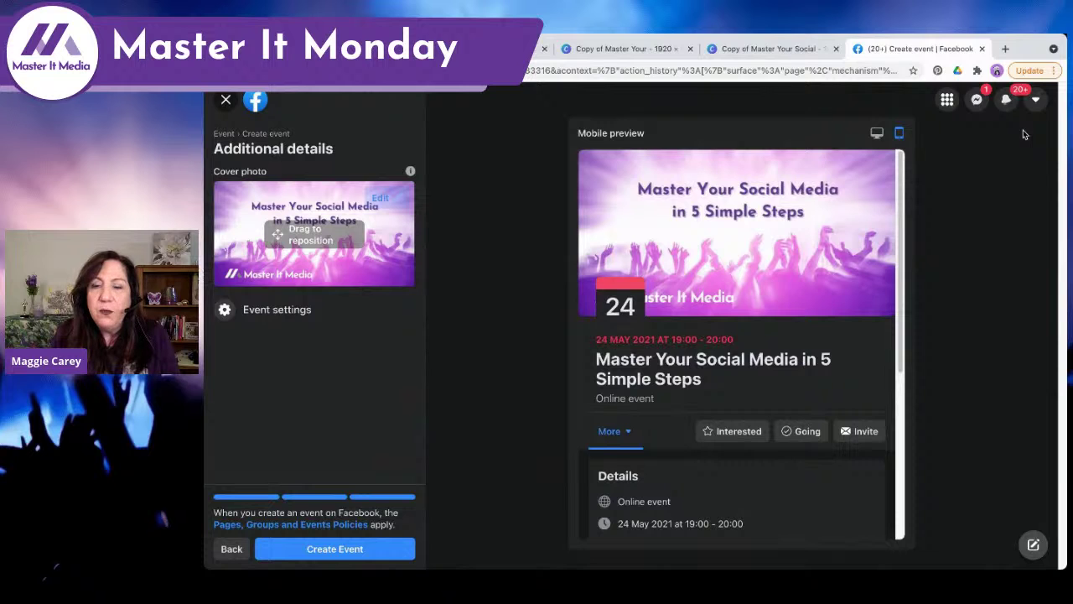
pyautogui.click(876, 134)
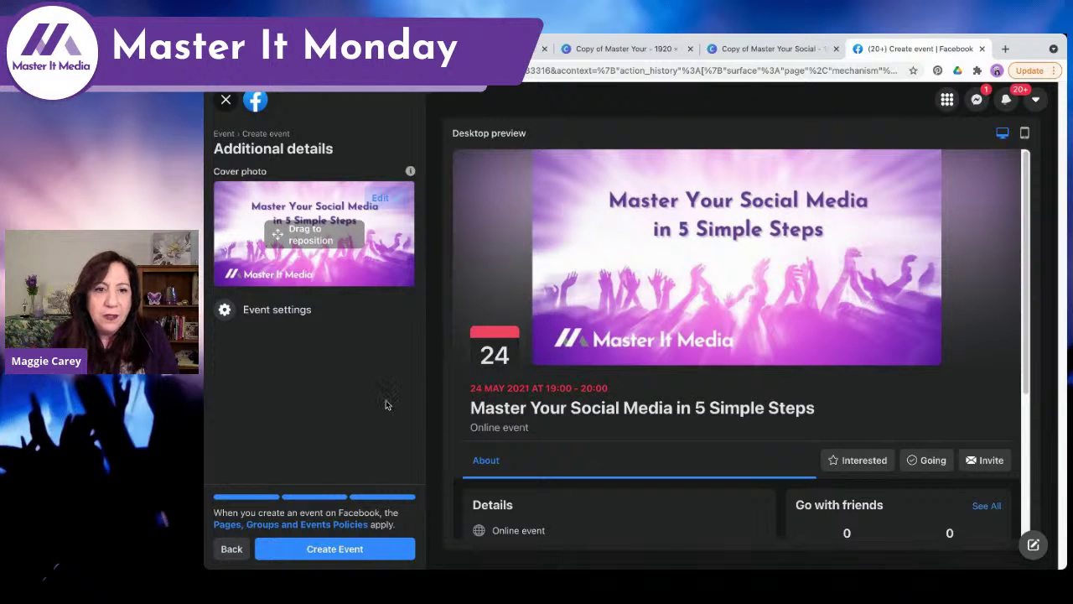
# Step: Open the event settings and add the Brewster Hamlethub page as a co-host
pyautogui.click(277, 311)
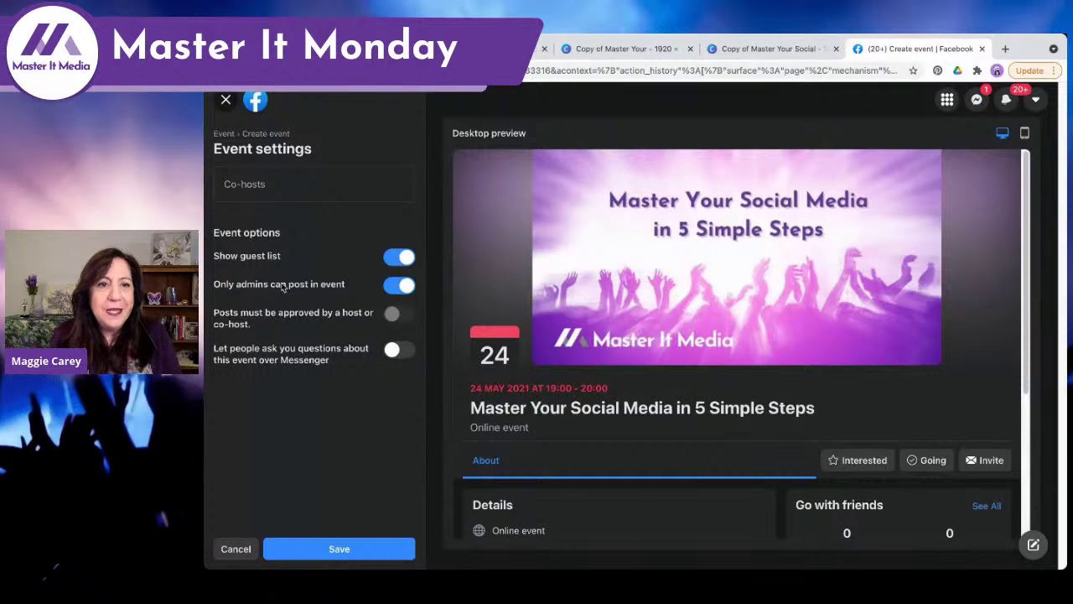
pyautogui.click(280, 187)
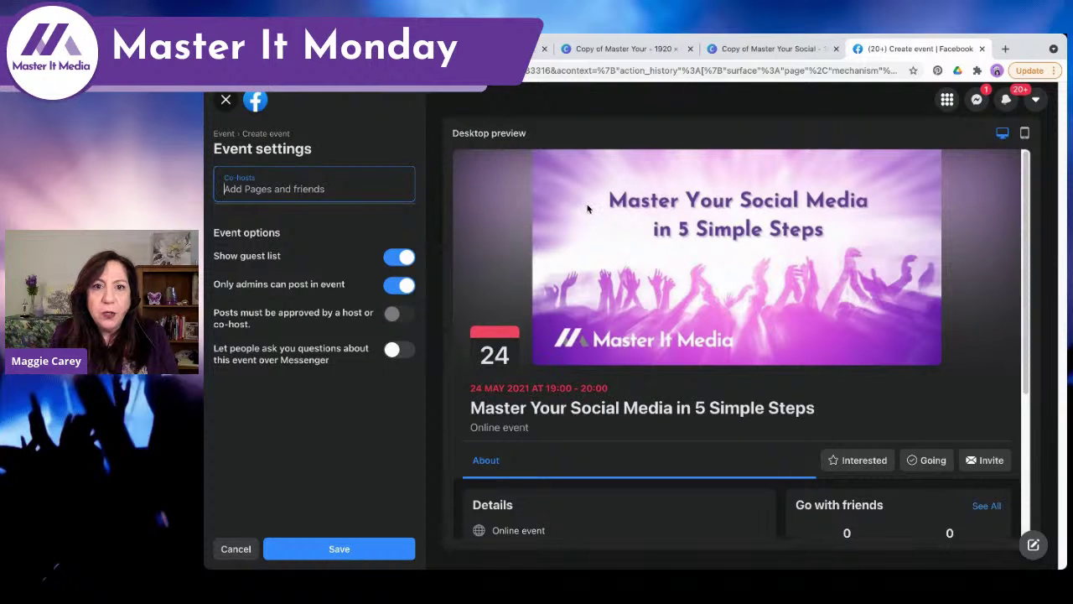
pyautogui.press('super+Tab')
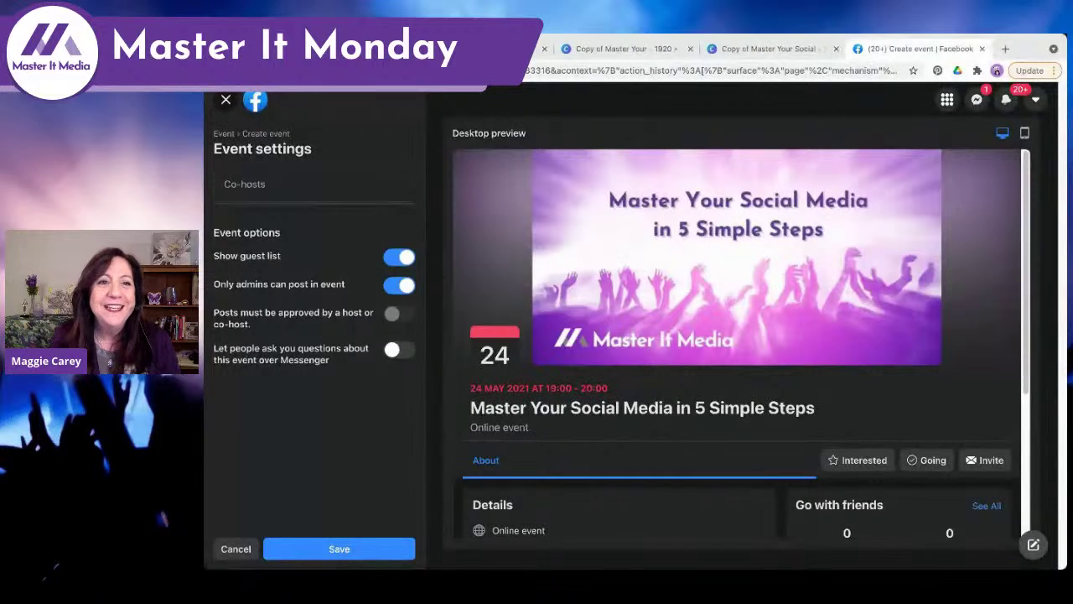
pyautogui.click(302, 189)
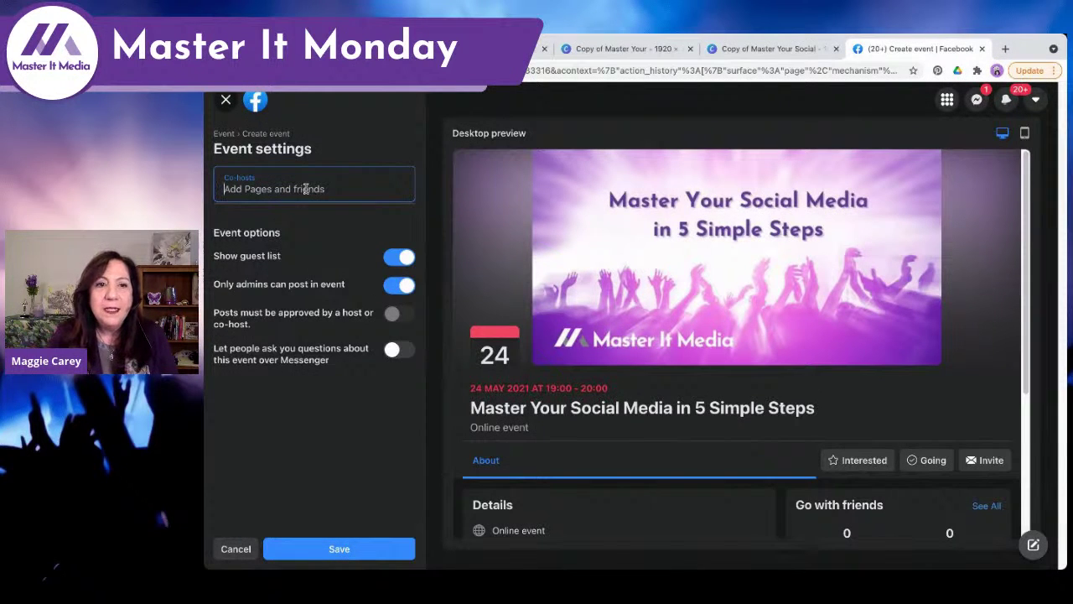
pyautogui.write('brews')
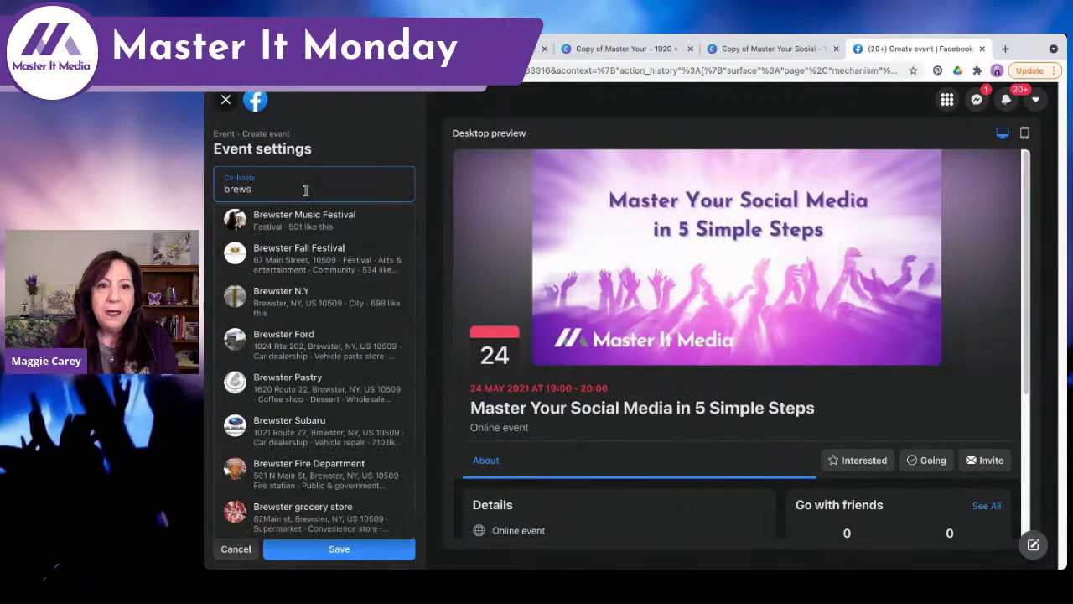
pyautogui.write('ter hamle')
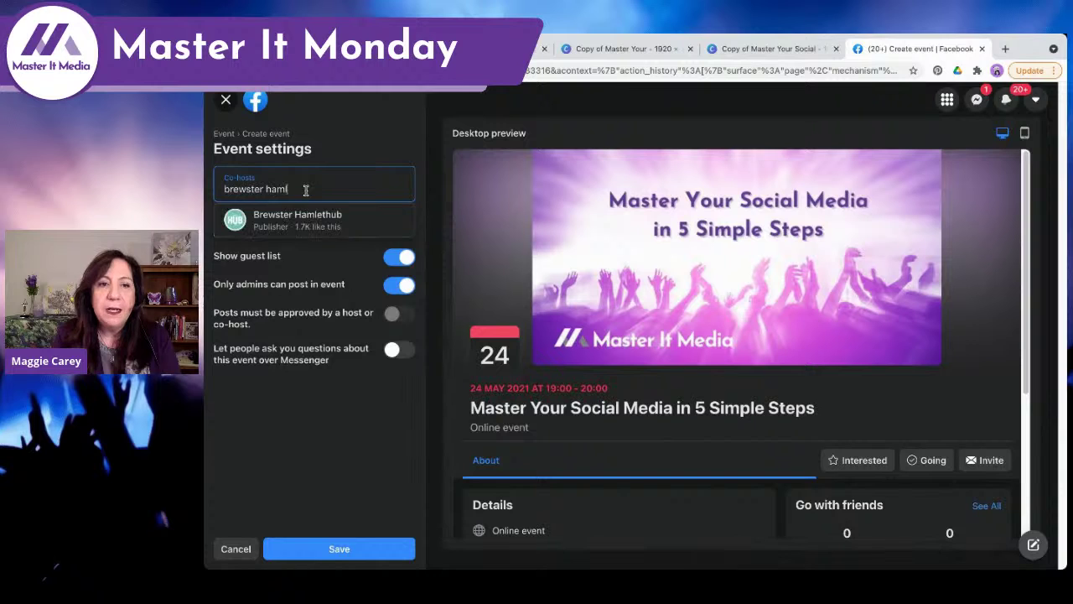
pyautogui.click(299, 218)
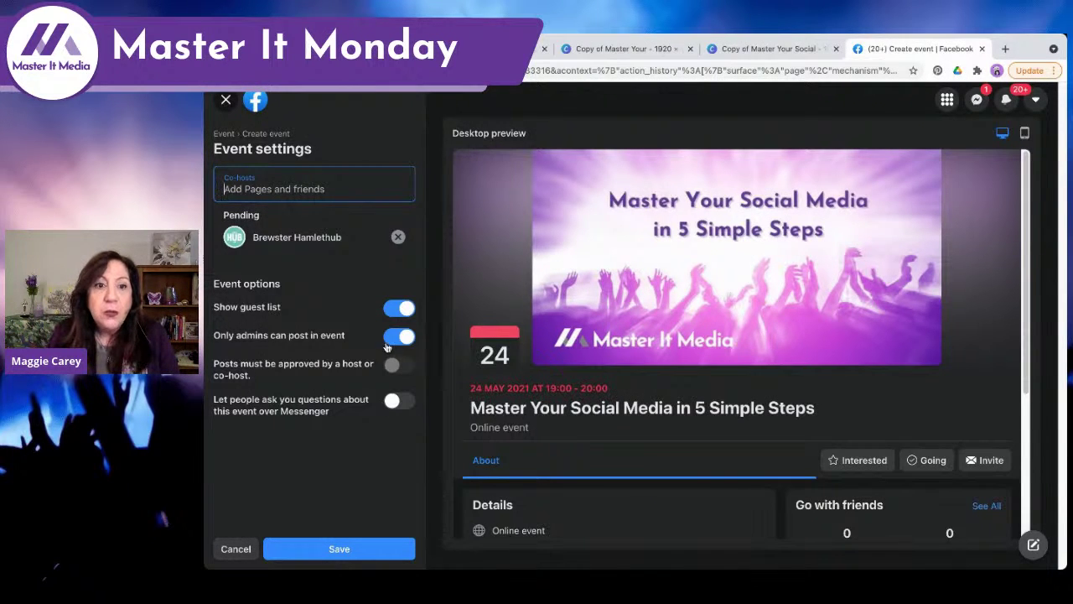
# Step: Let non-admins post in the event, require host approval for posts, allow questions over Messenger, and save the event settings
pyautogui.click(394, 339)
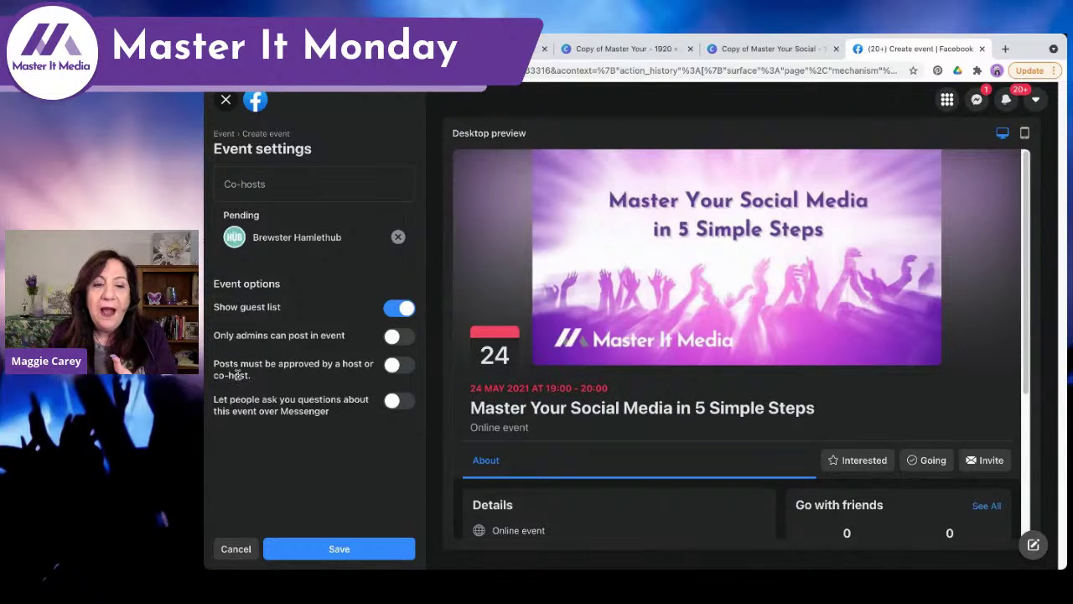
pyautogui.click(408, 371)
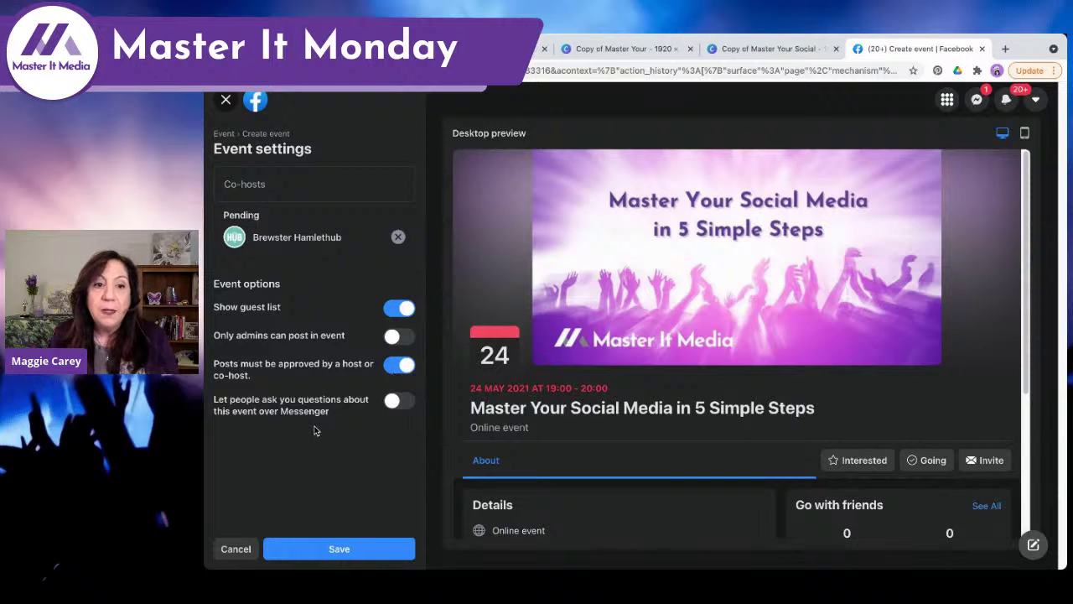
pyautogui.click(403, 401)
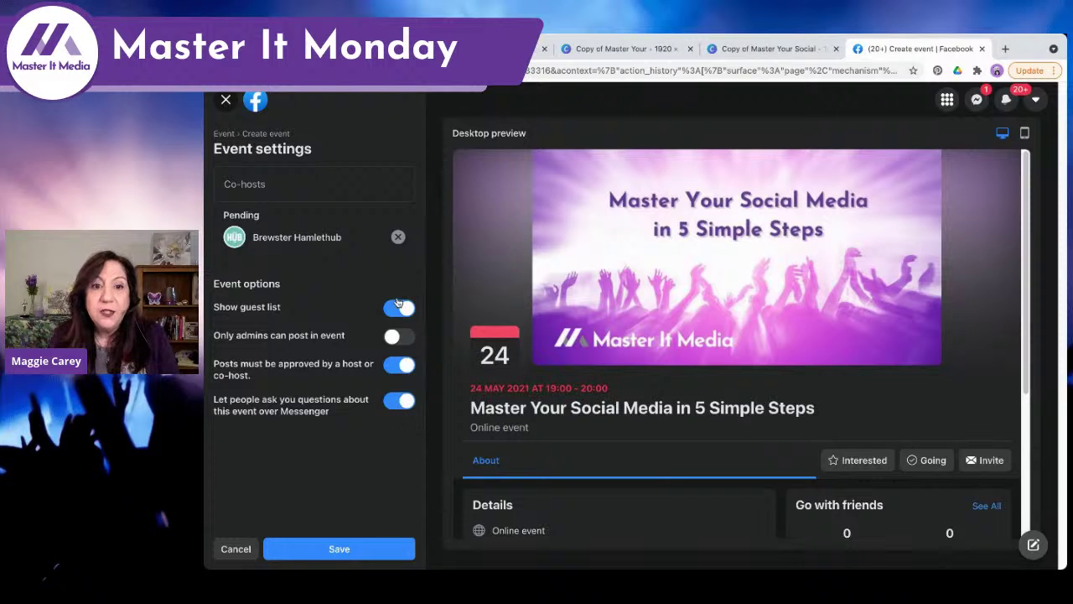
pyautogui.click(356, 550)
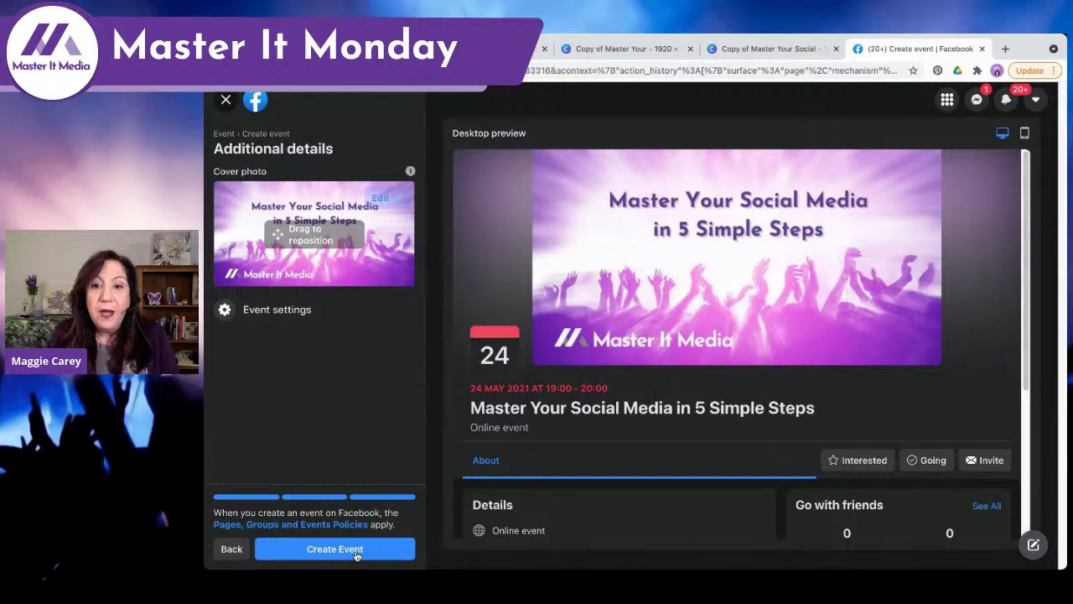
# Step: Review the finished event in the desktop and mobile previews, and create it without boosting it
pyautogui.scroll(-5, 667, 443)
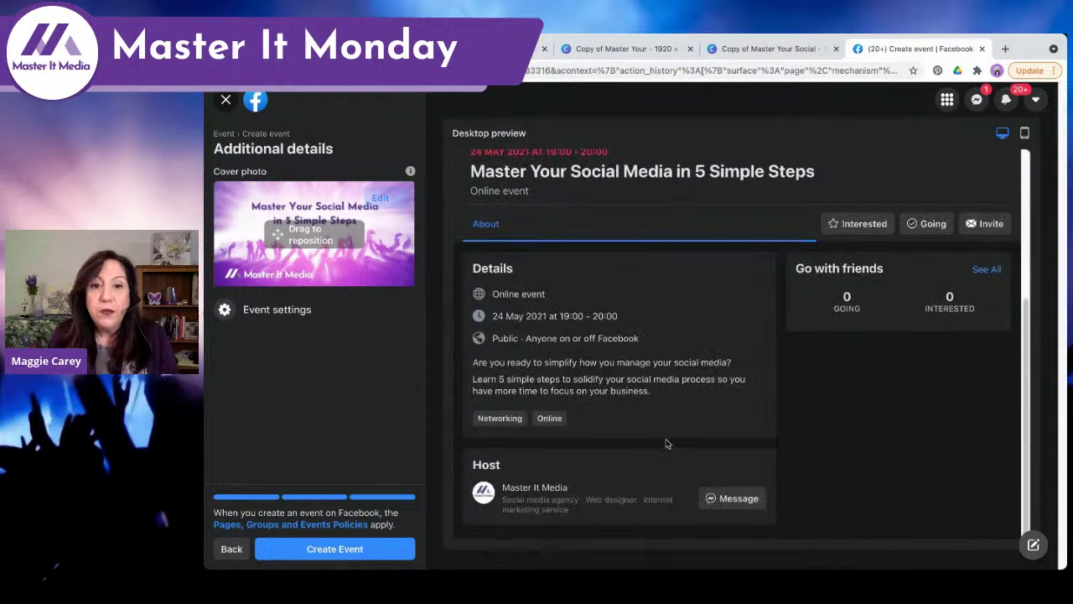
pyautogui.scroll(5, 667, 443)
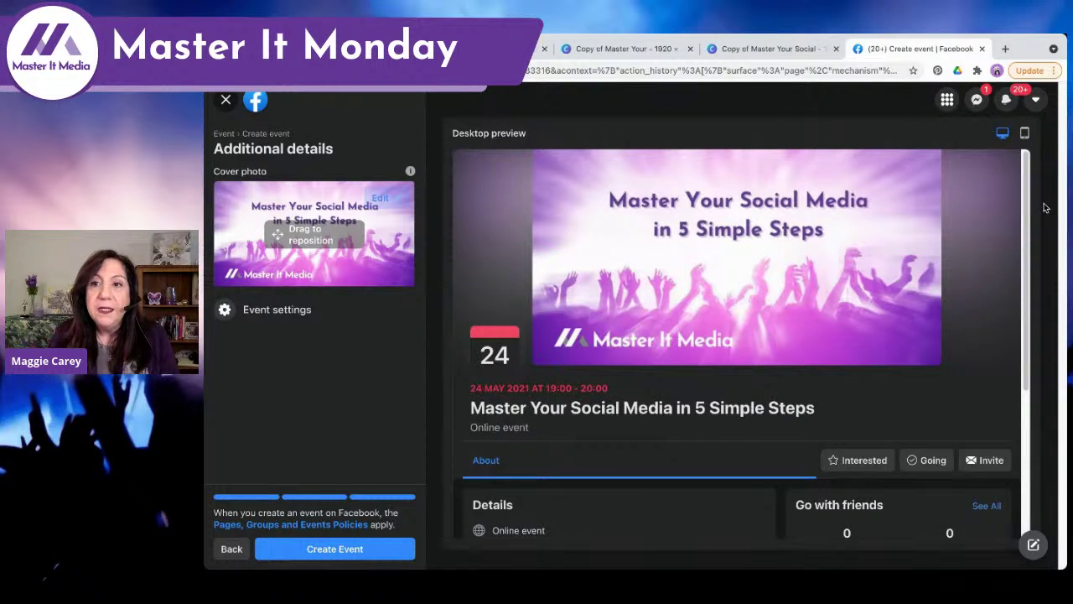
pyautogui.click(1024, 134)
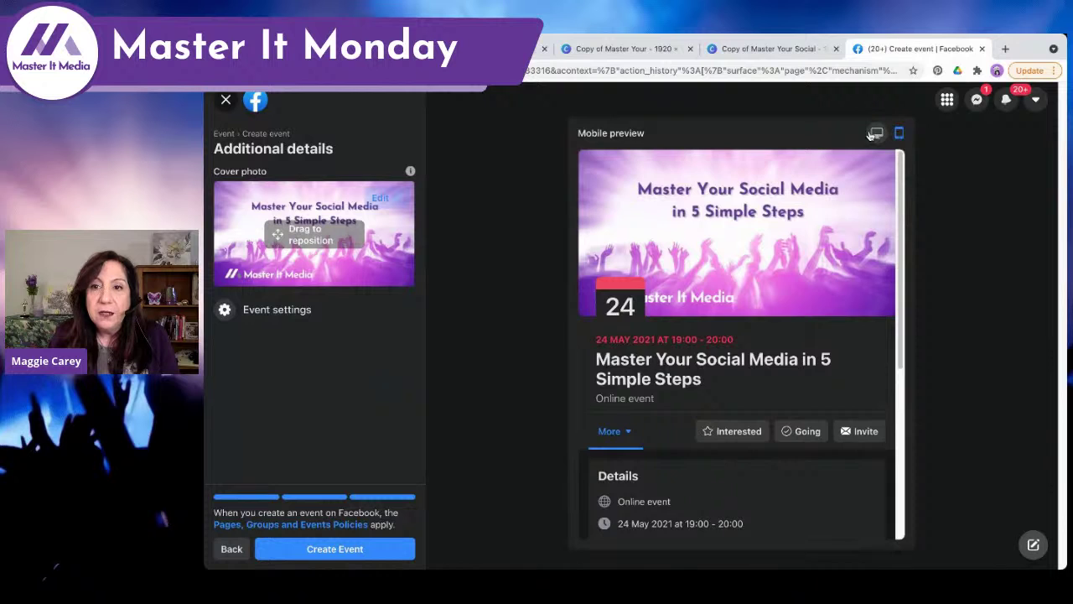
pyautogui.scroll(-5, 840, 315)
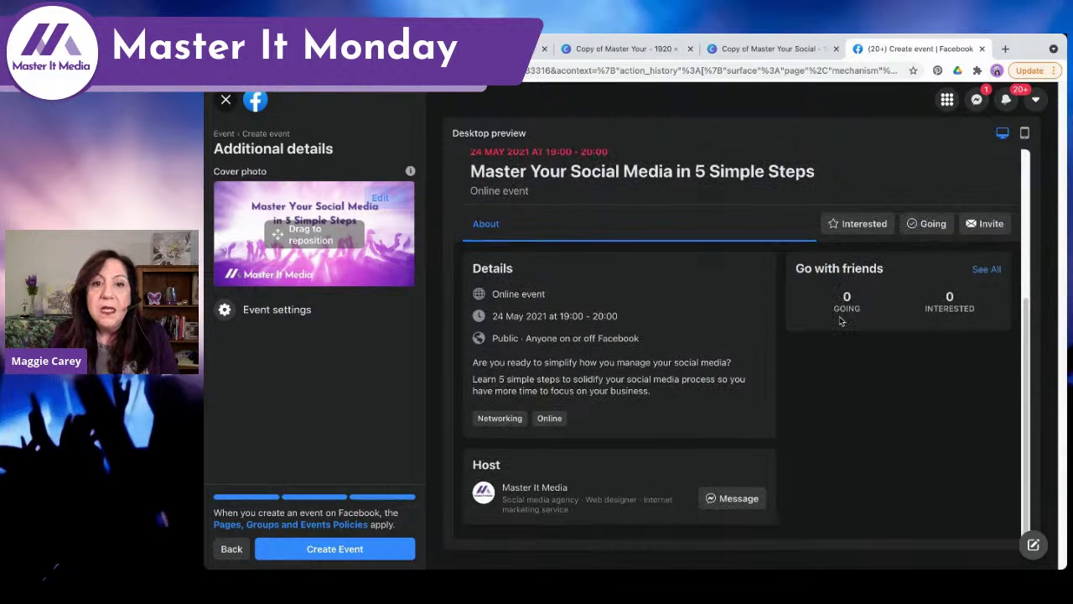
pyautogui.click(351, 551)
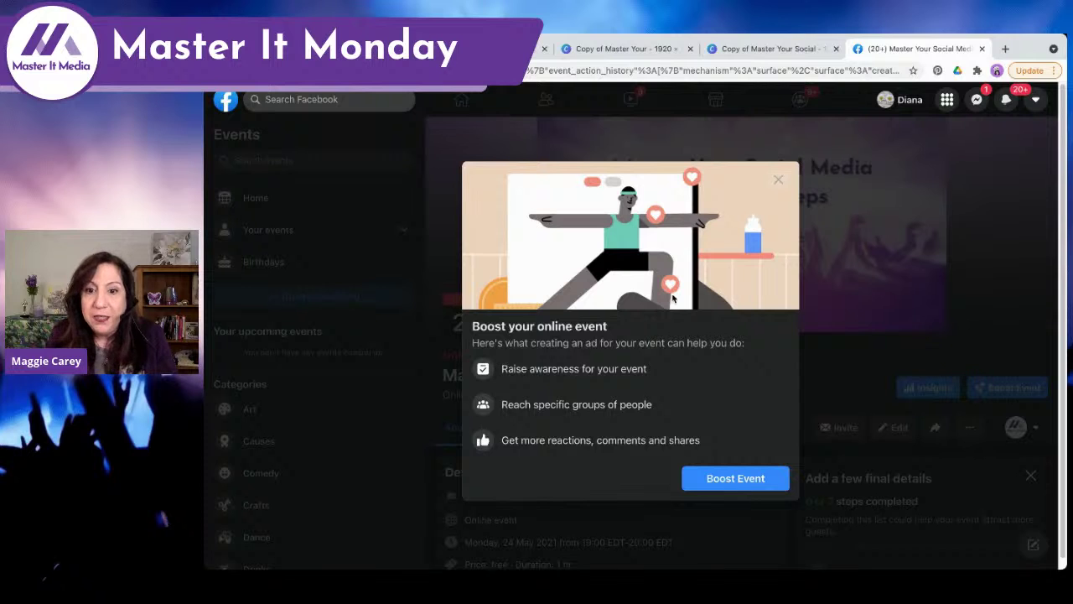
pyautogui.click(779, 182)
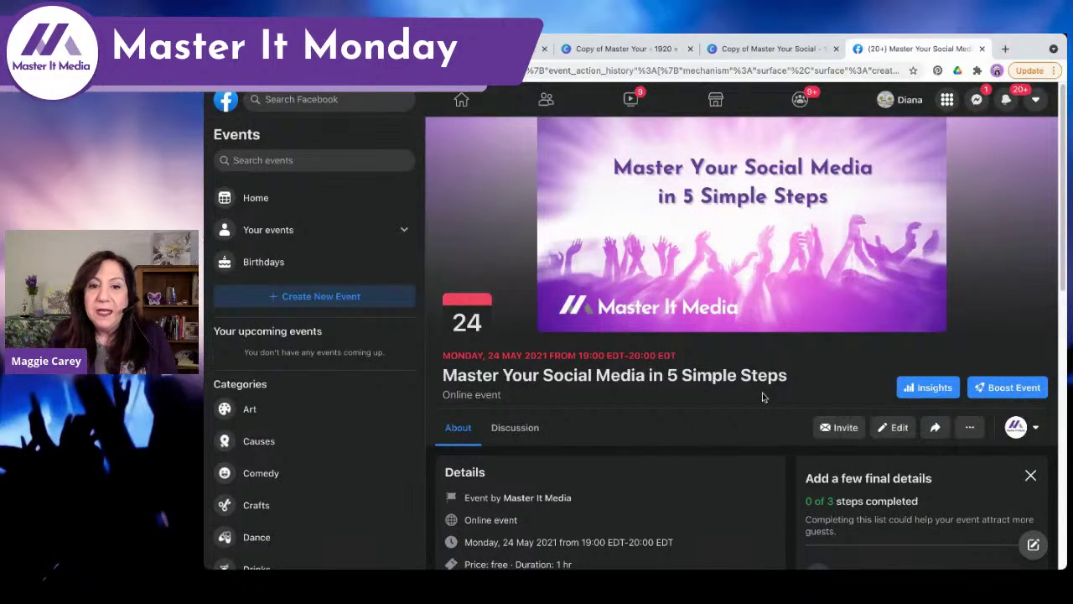
# Step: Look over the published event's details and its discussion with the recent activity
pyautogui.scroll(-3, 530, 435)
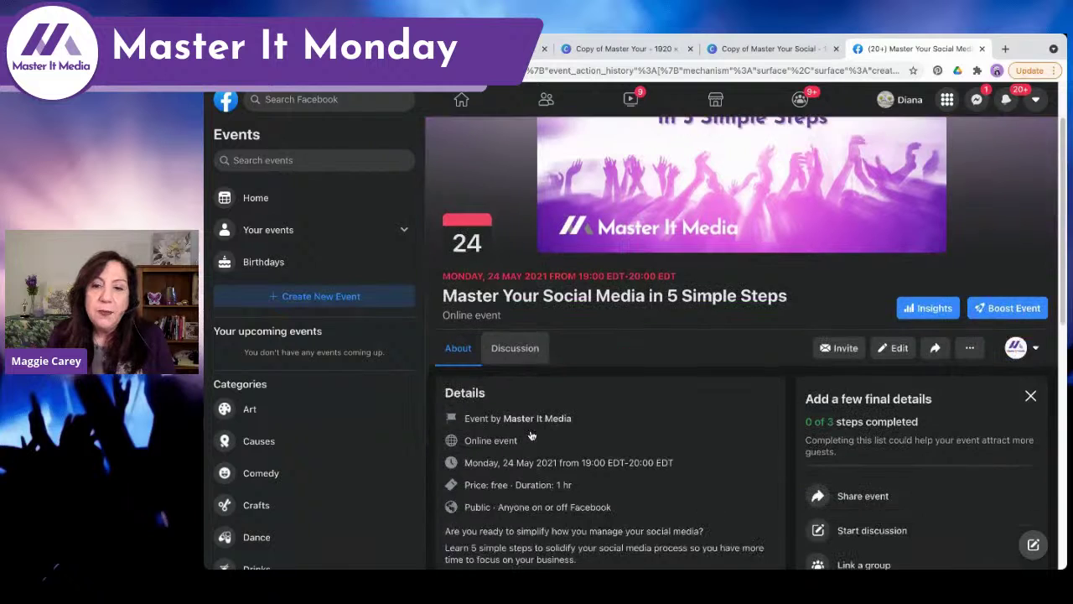
pyautogui.click(524, 311)
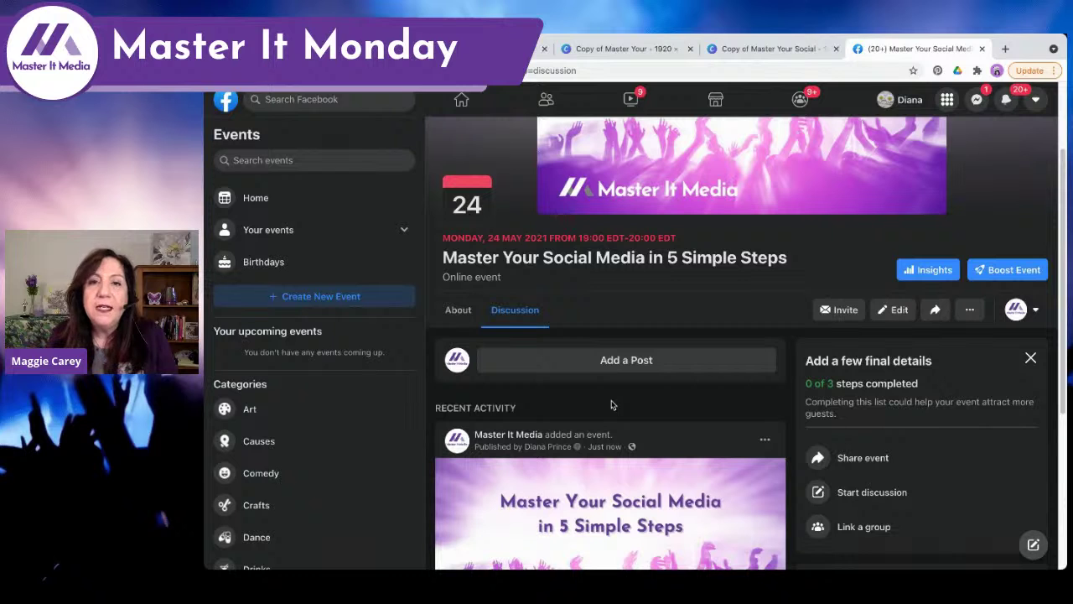
pyautogui.scroll(-2, 743, 316)
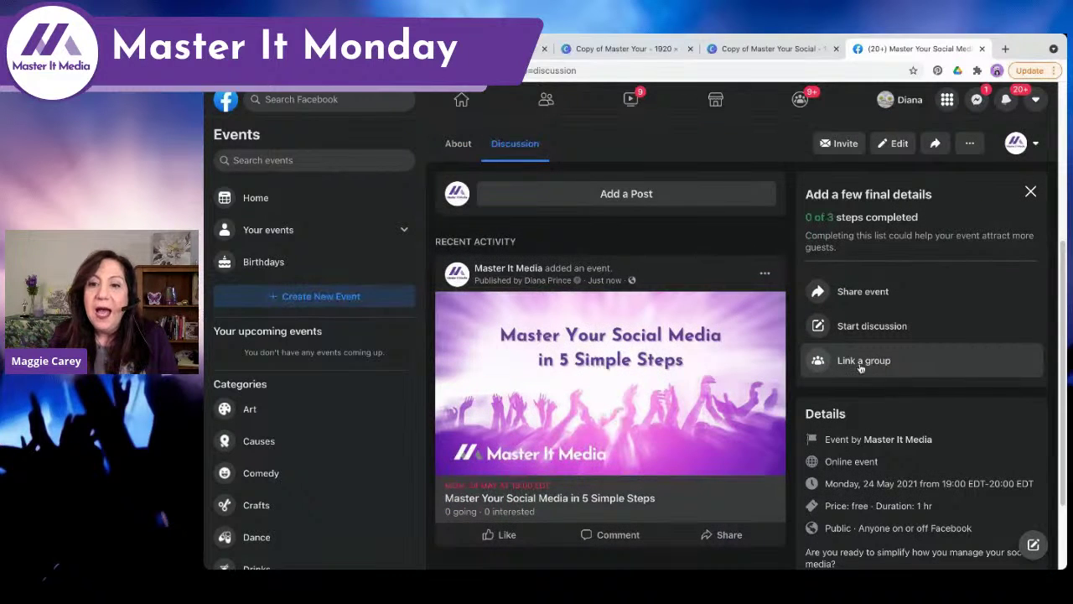
# Step: Share the event in a public post reading "Hi - Join me for this special event! Limited to the first 20 people who register."
pyautogui.click(863, 296)
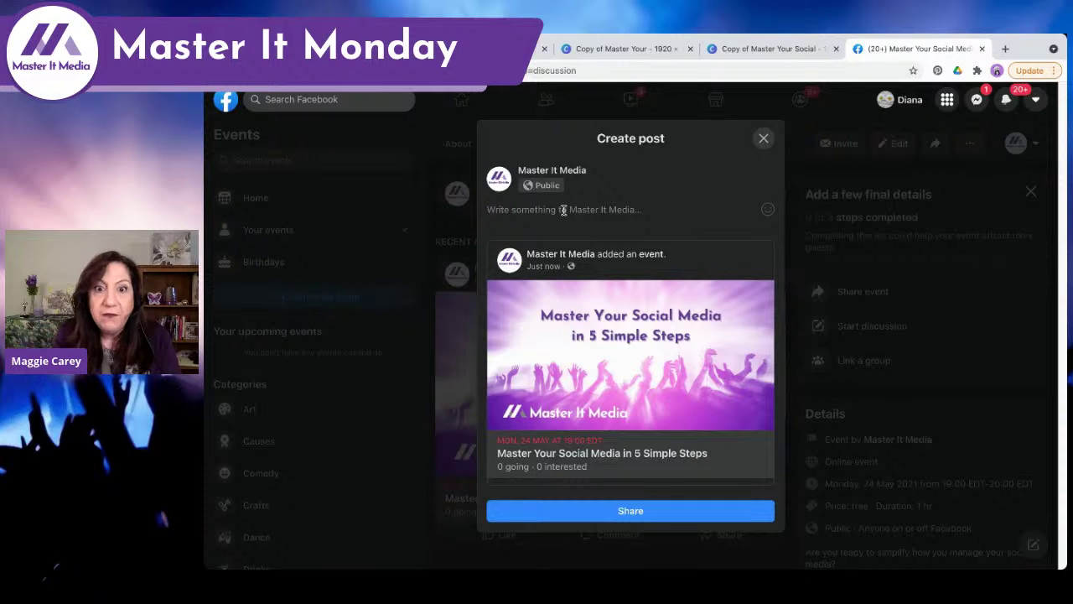
pyautogui.write('Hi')
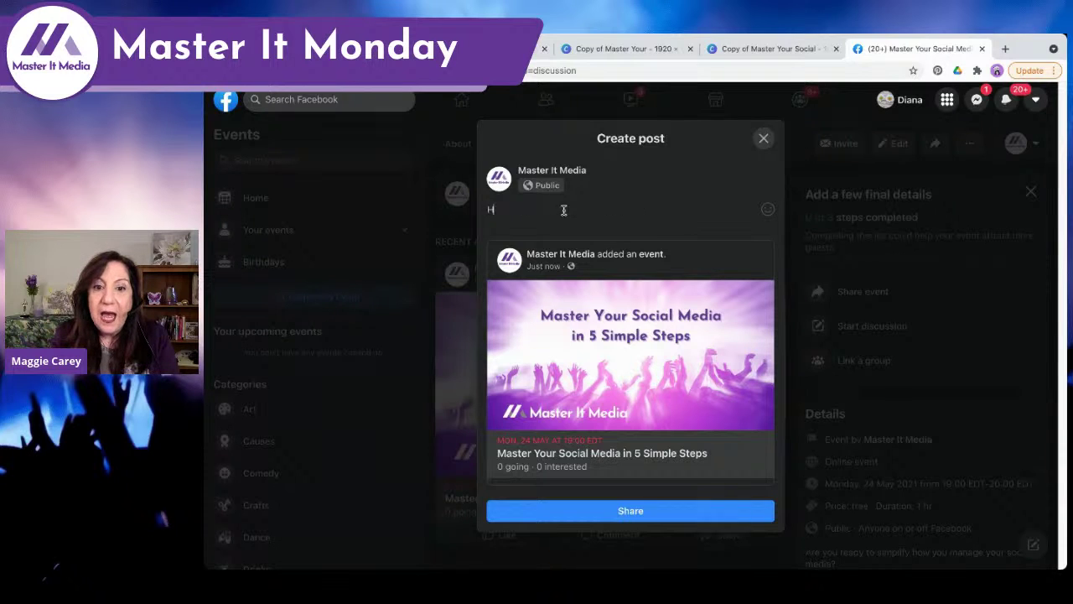
pyautogui.write(' - J')
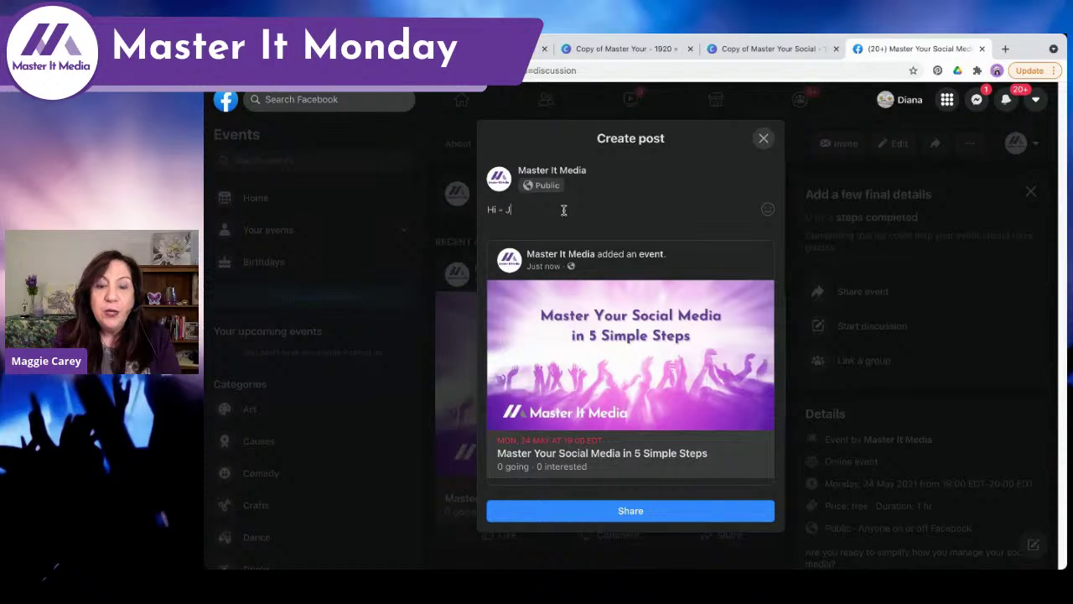
pyautogui.write('oin me')
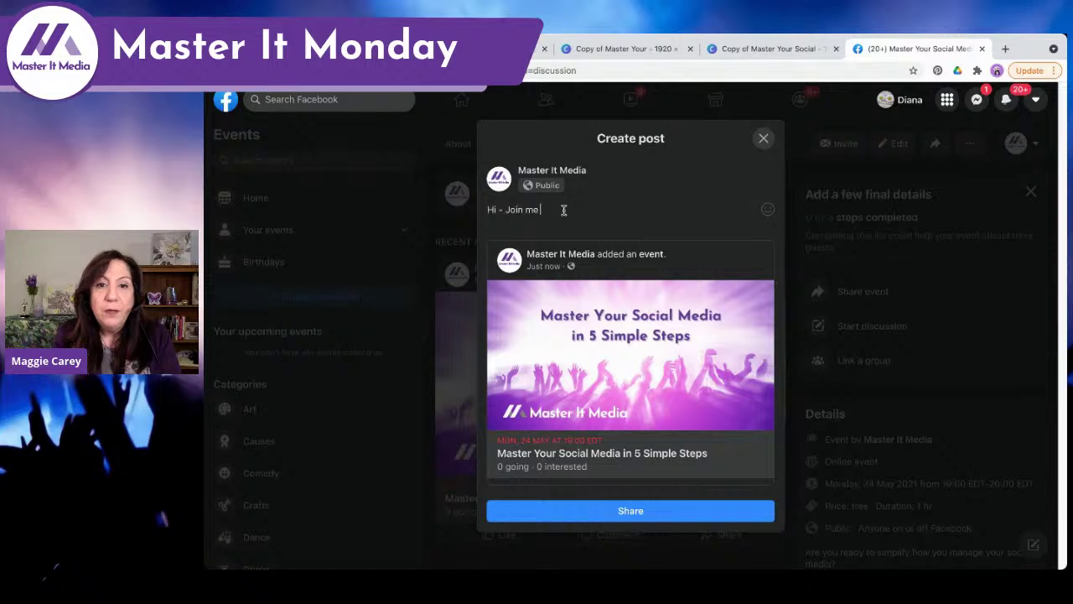
pyautogui.write(' for this')
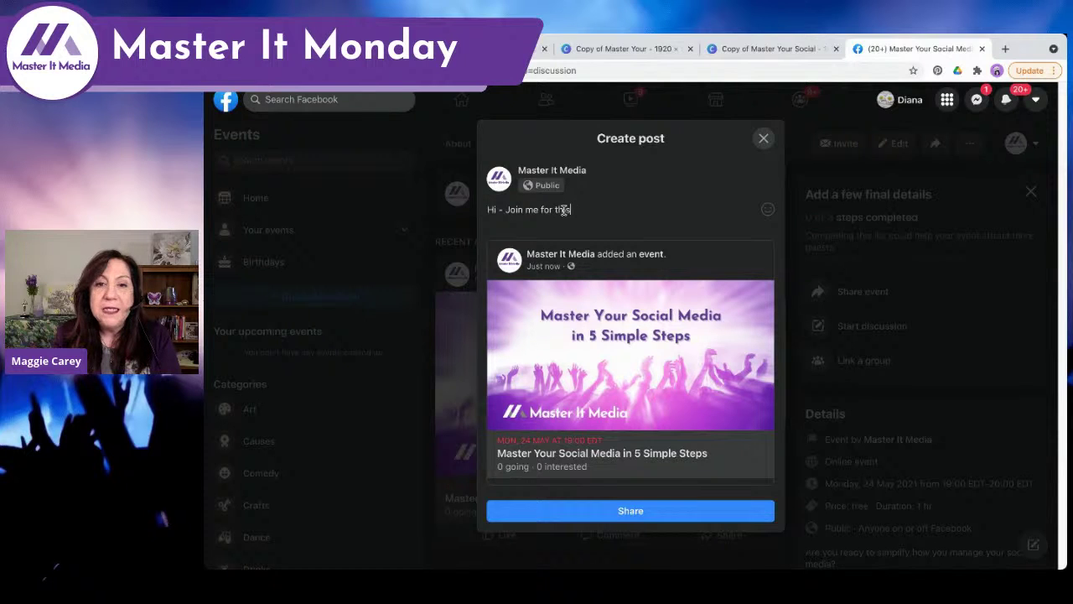
pyautogui.write(' once')
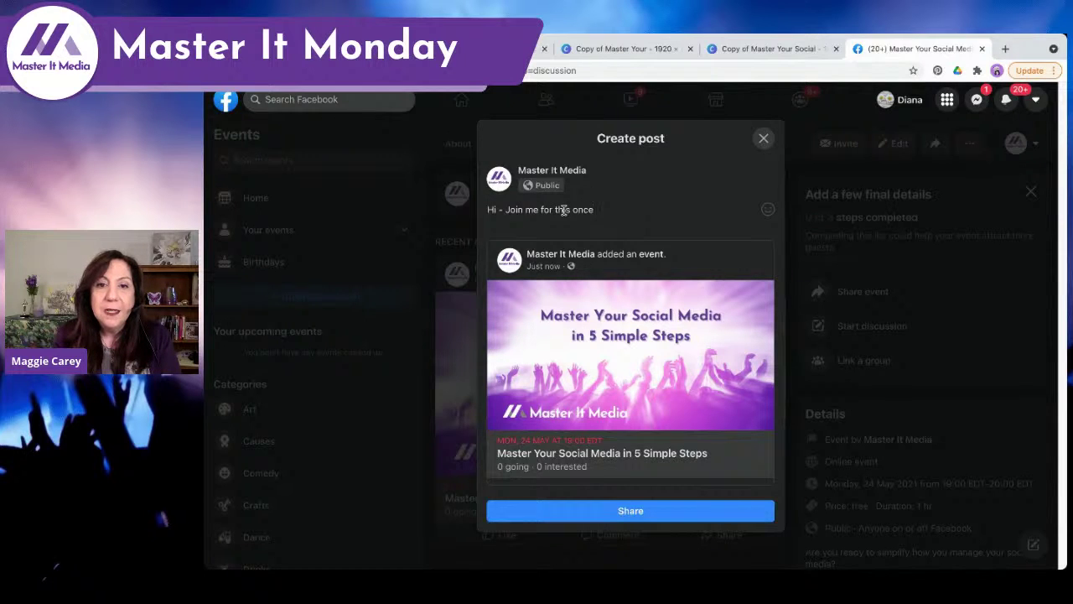
pyautogui.press('BackSpace')
pyautogui.press('BackSpace')
pyautogui.press('BackSpace')
pyautogui.press('BackSpace')
pyautogui.press('BackSpace')
pyautogui.press('BackSpace')
pyautogui.press('BackSpace')
pyautogui.press('BackSpace')
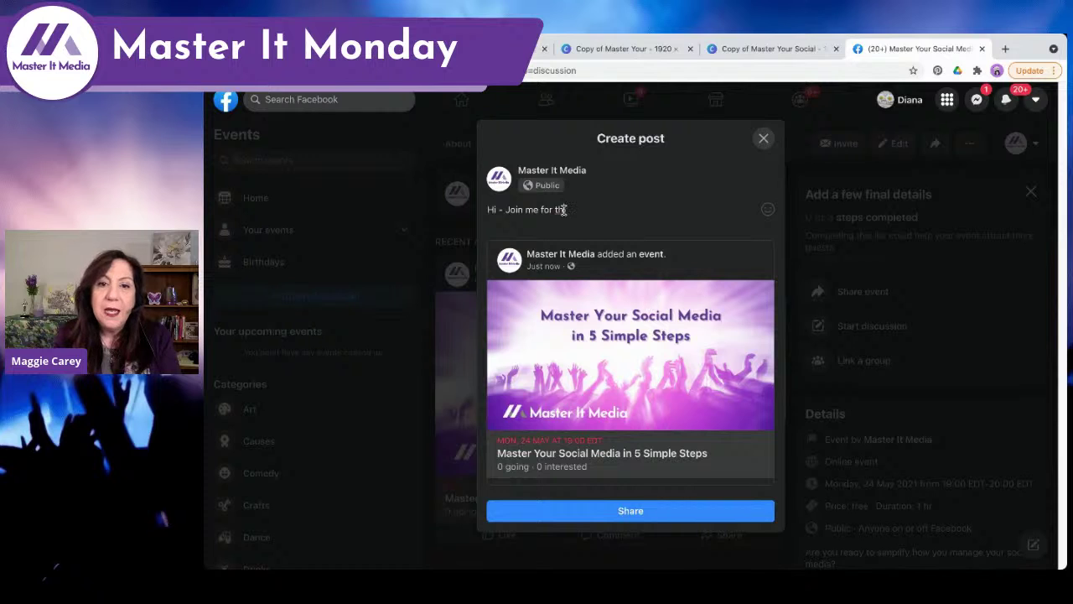
pyautogui.write('spe')
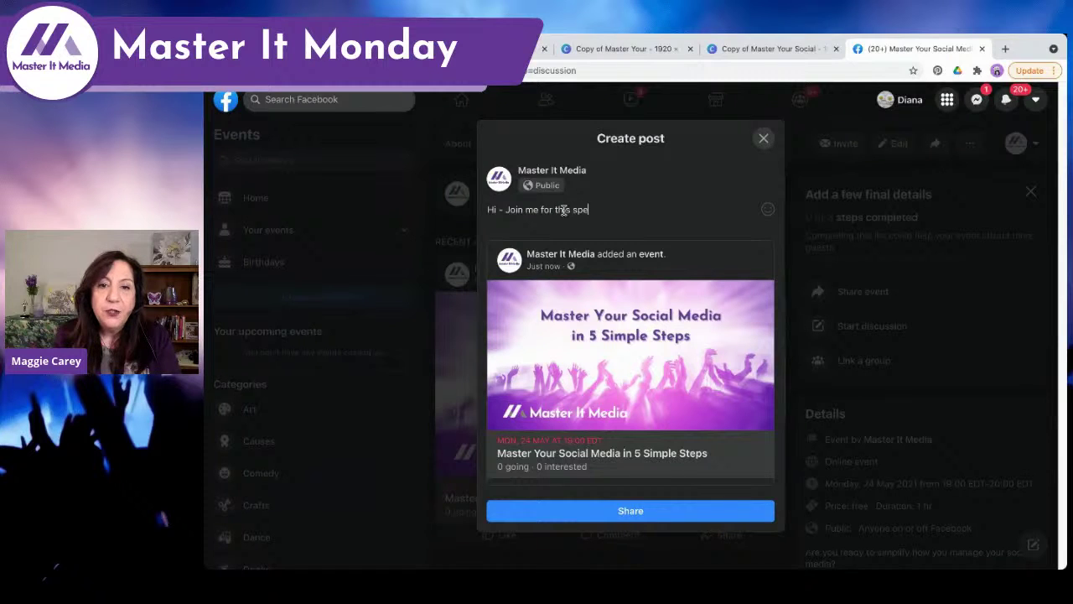
pyautogui.write('cial event')
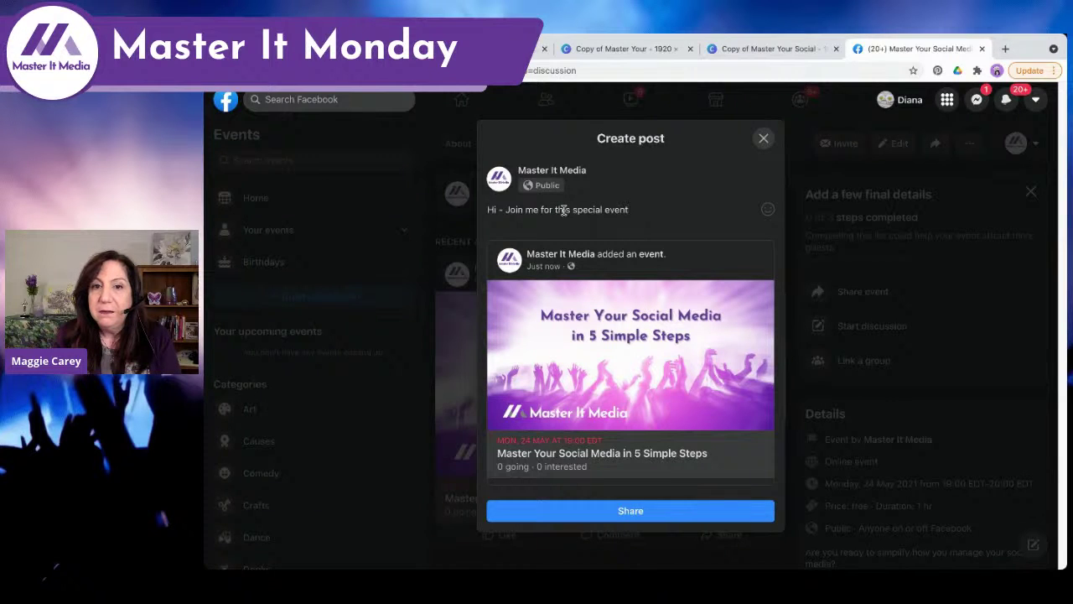
pyautogui.write('! Li')
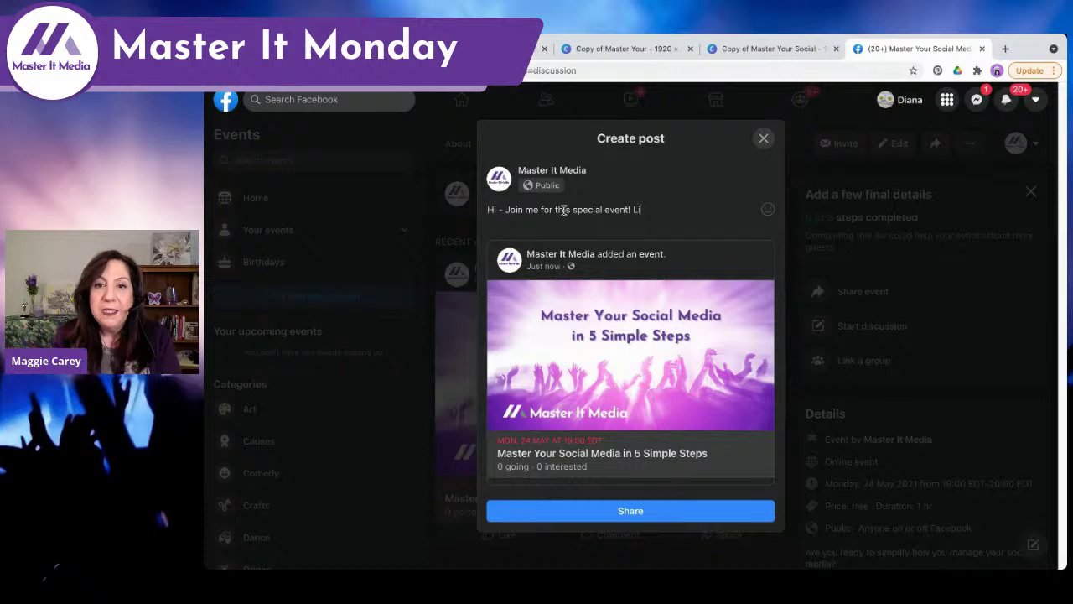
pyautogui.write('mited to the f')
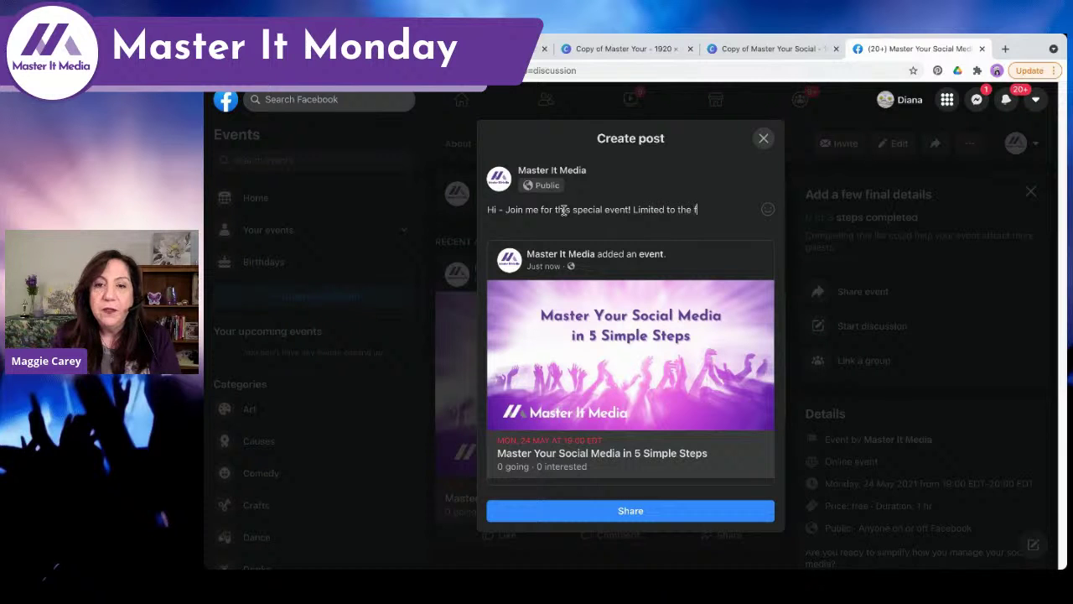
pyautogui.write('irst 20 pe')
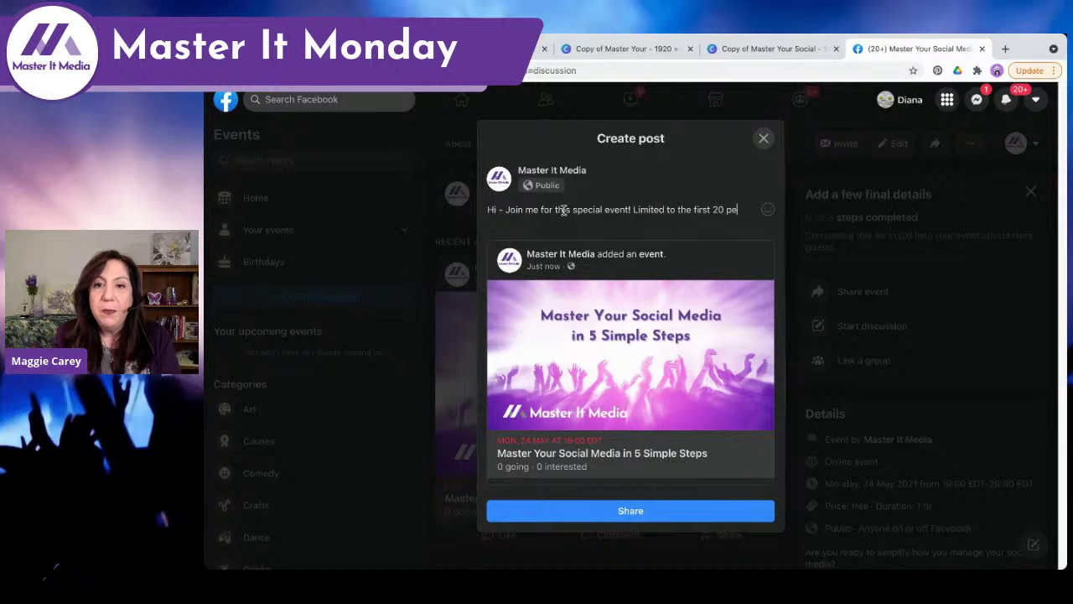
pyautogui.write('ople who re')
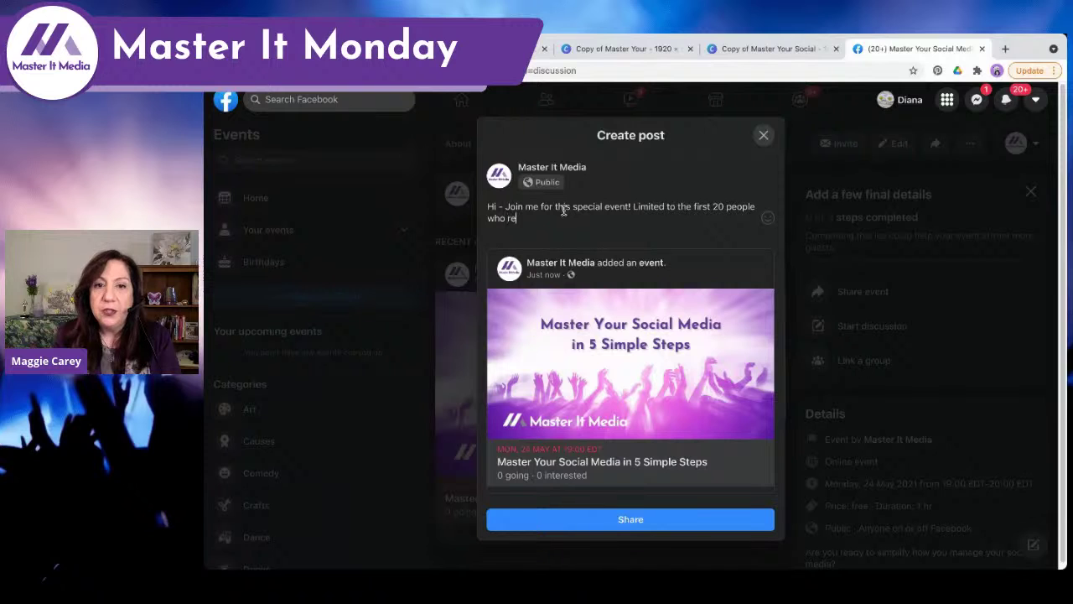
pyautogui.write('gister.')
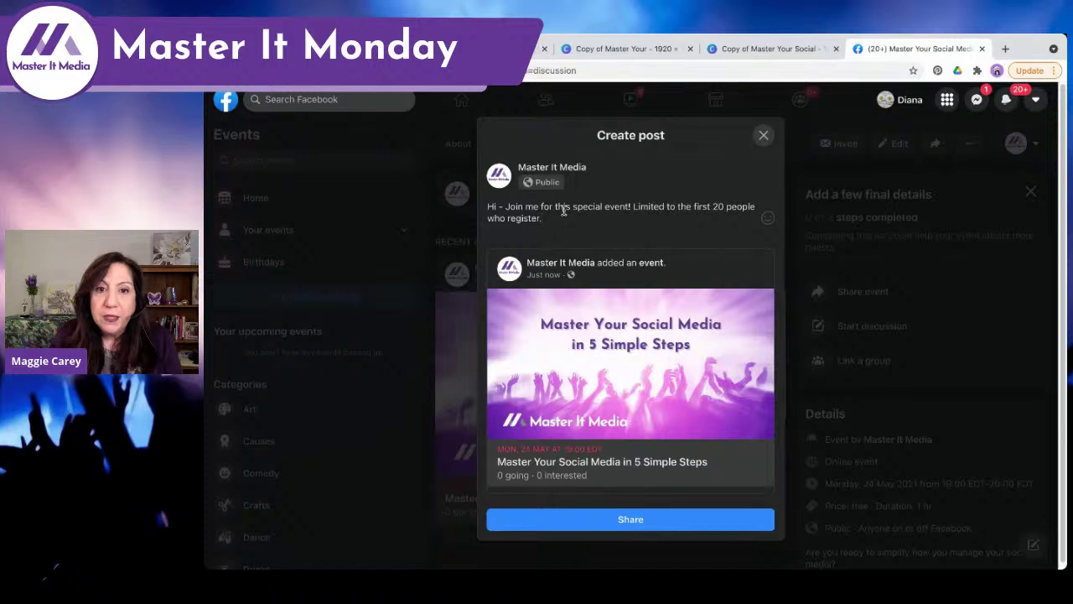
pyautogui.click(663, 519)
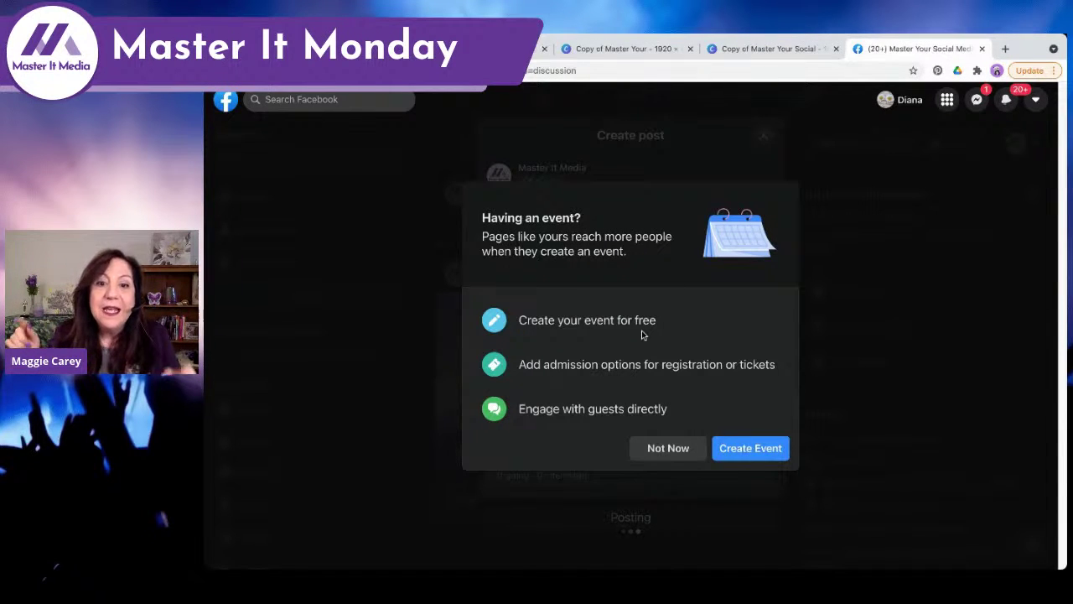
# Step: Decline the offer to create another event while the shared post is being published
pyautogui.click(668, 451)
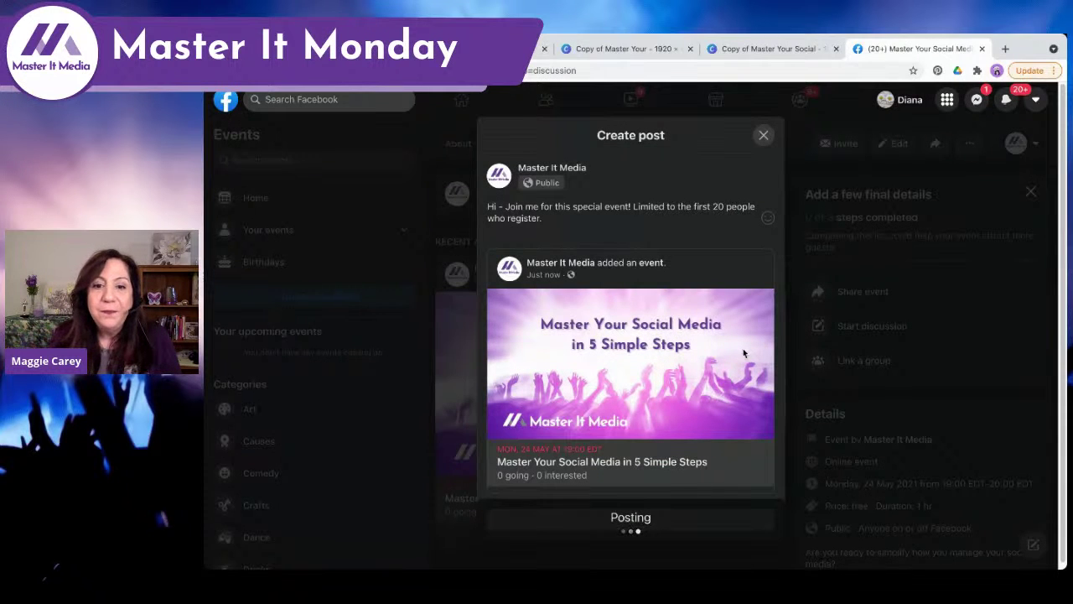
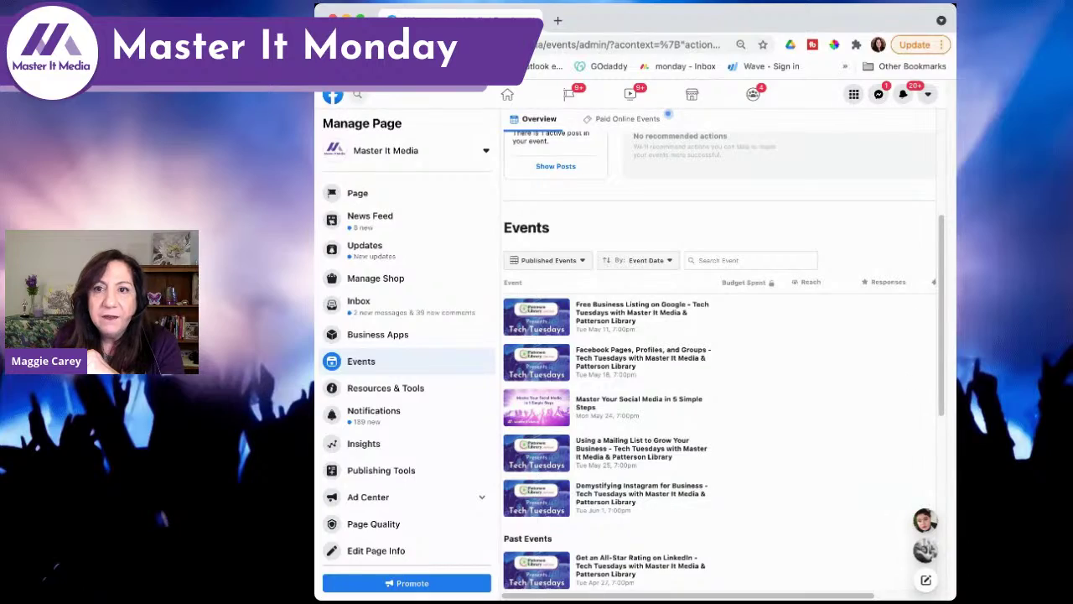
# Step: Open the "Master Your Social Media in 5 Simple Steps" event from the Master It Media Page's published events
pyautogui.moveTo(956, 362); pyautogui.dragTo(1066, 363)
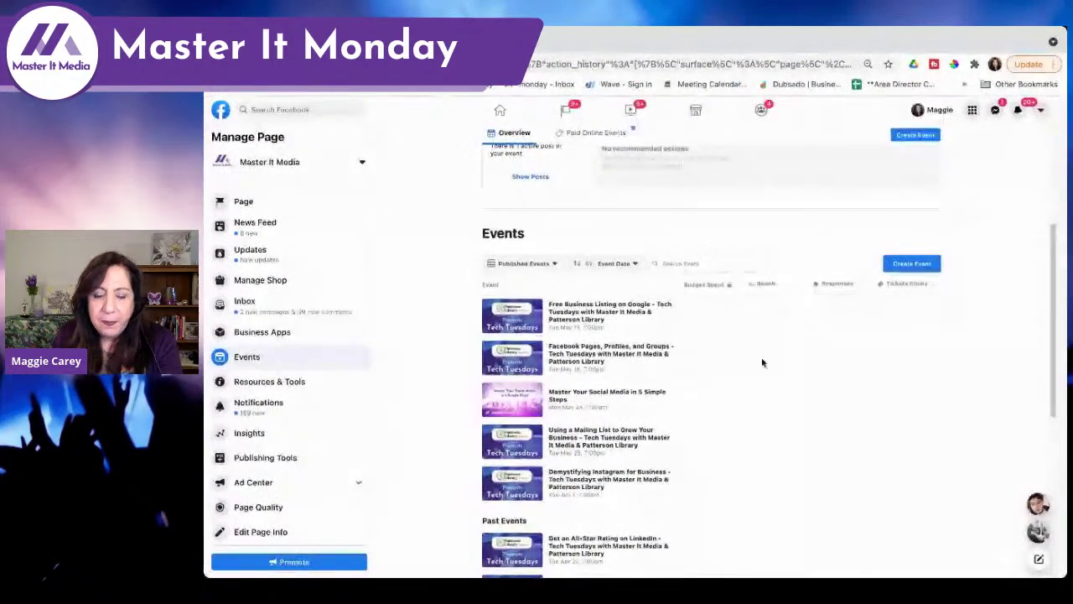
pyautogui.hotkey('ctrl', '+')
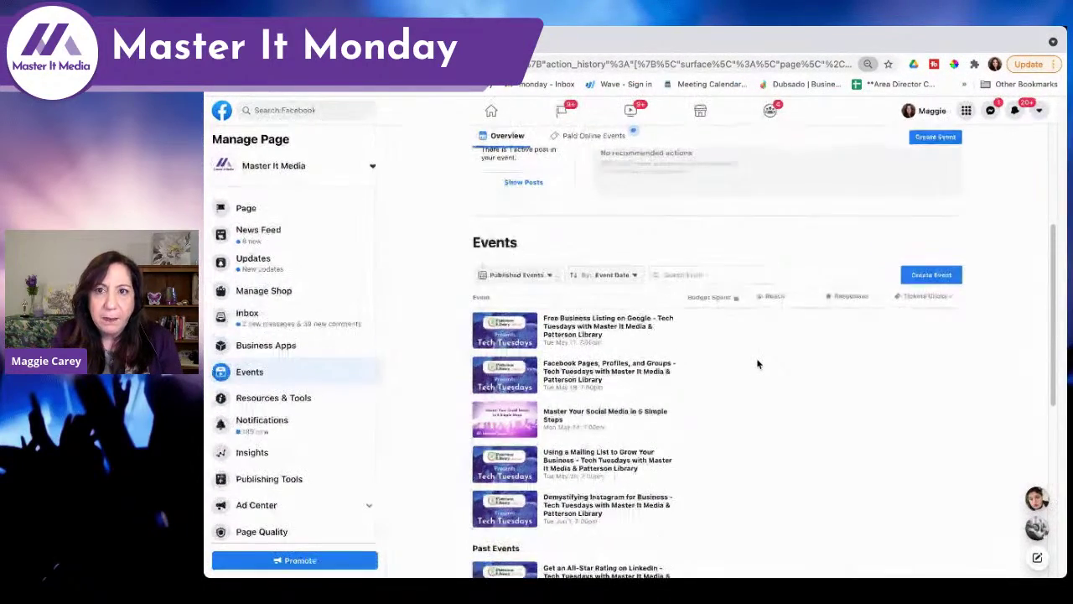
pyautogui.hotkey('ctrl', '+')
pyautogui.hotkey('ctrl', '+')
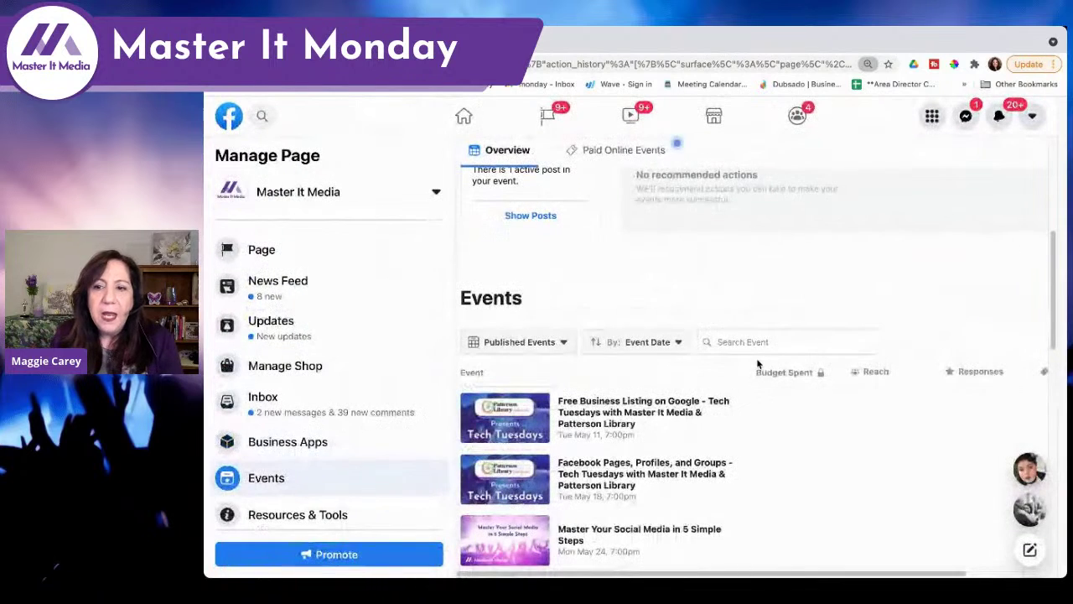
pyautogui.scroll(-2, 721, 434)
pyautogui.scroll(1, 745, 392)
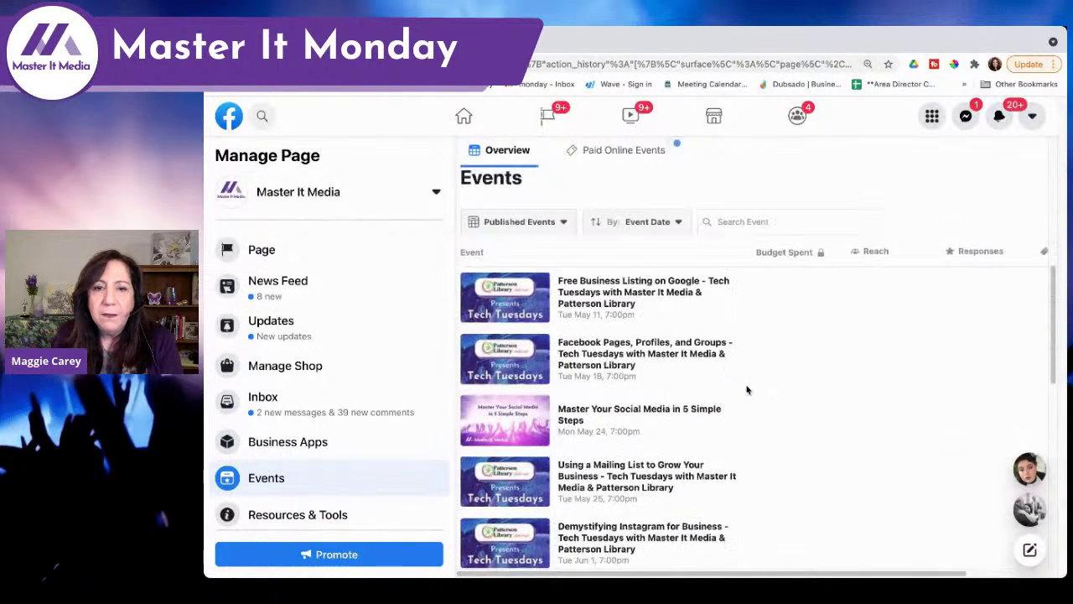
pyautogui.scroll(-1, 743, 358)
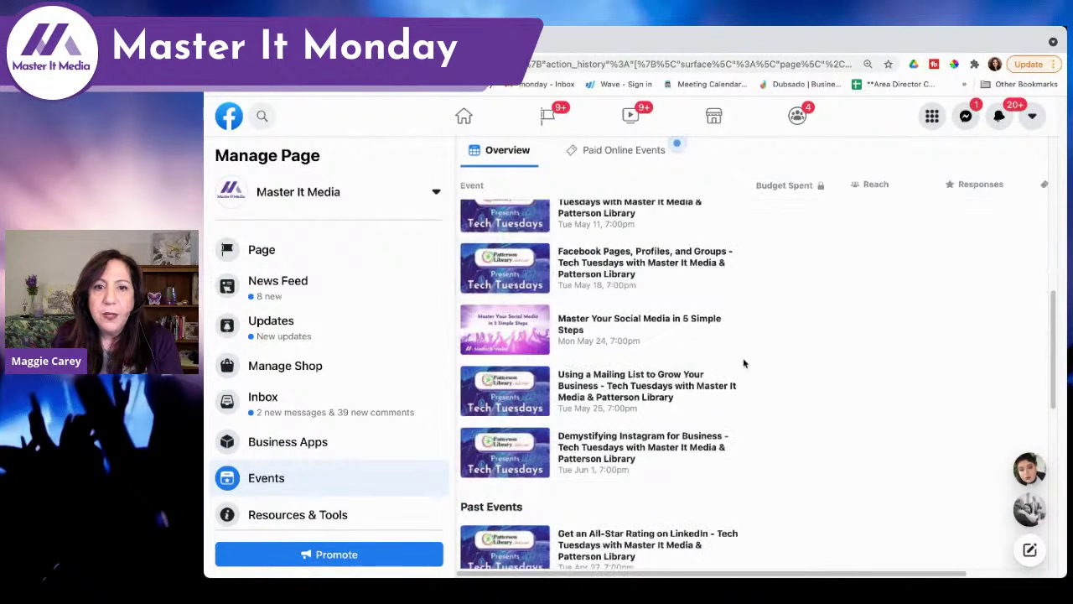
pyautogui.moveTo(598, 327)
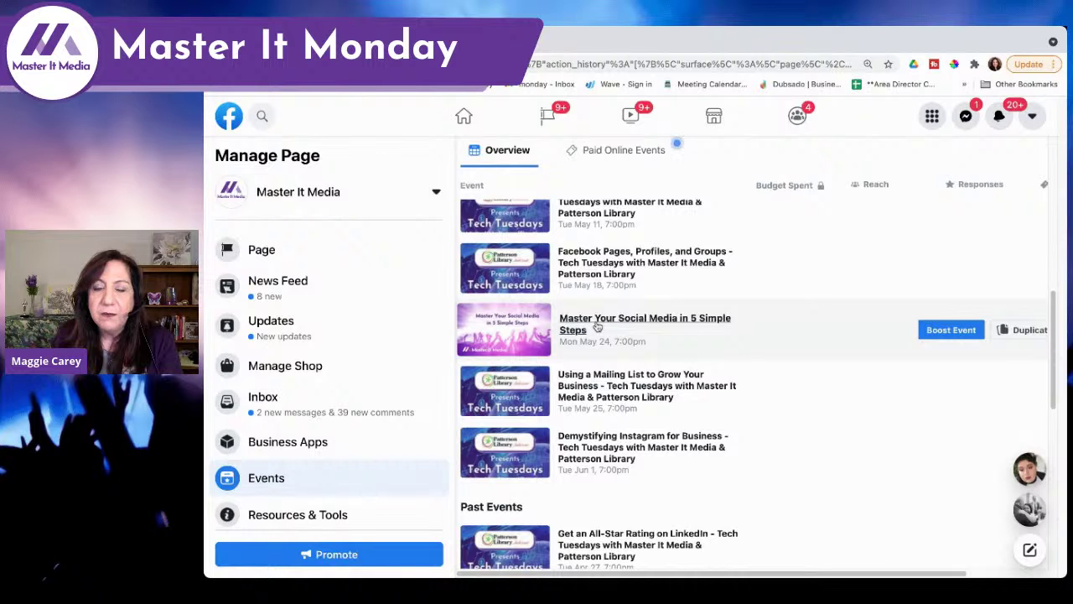
pyautogui.click(598, 327)
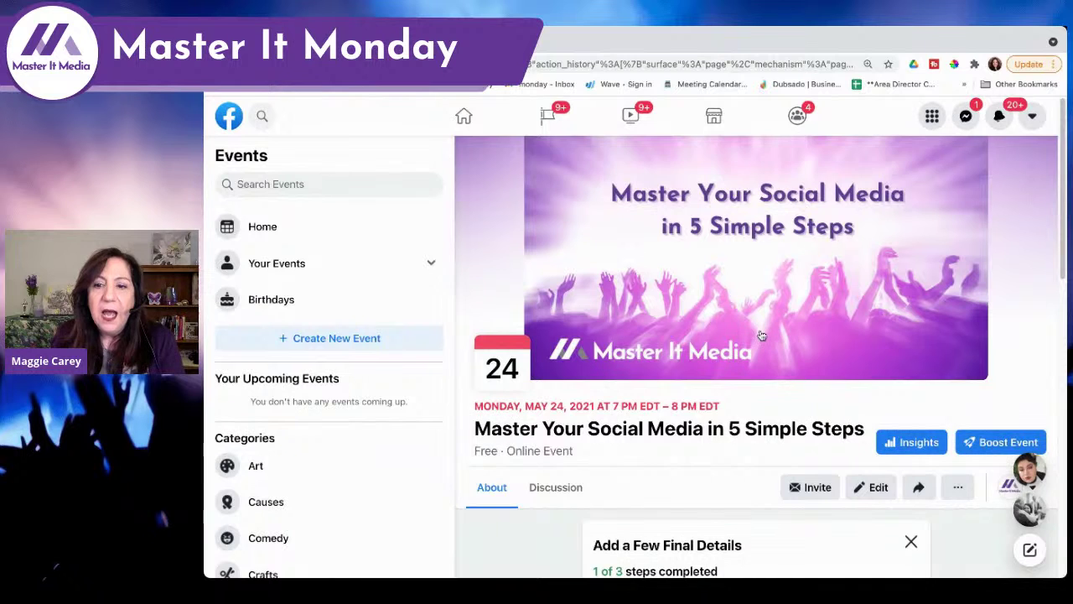
# Step: View the event's sharing options, and switch from interacting as Master It Media to interacting as the personal profile
pyautogui.scroll(-3, 763, 334)
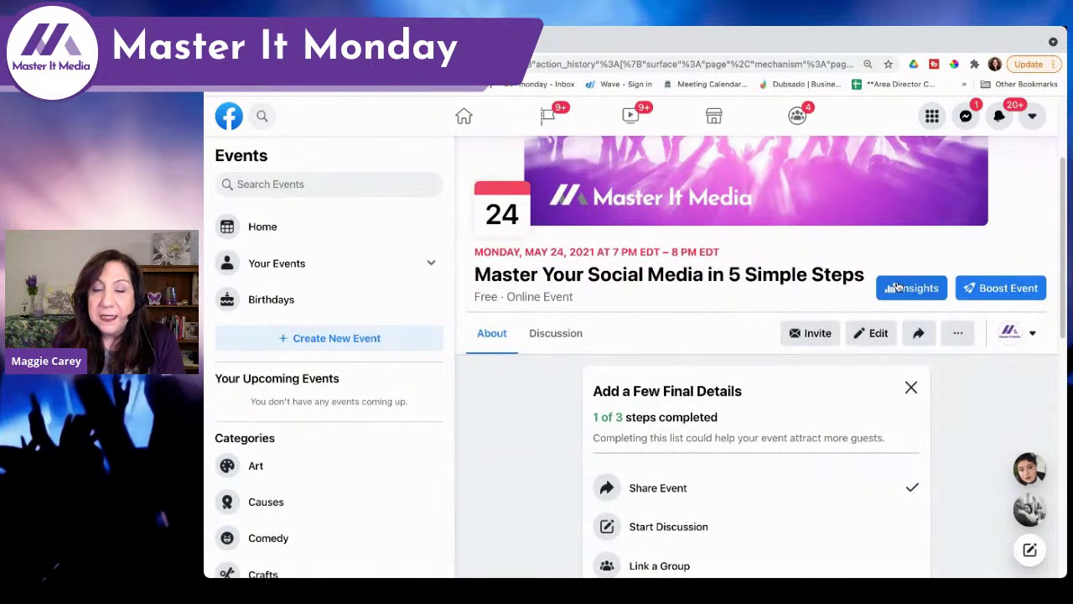
pyautogui.click(917, 335)
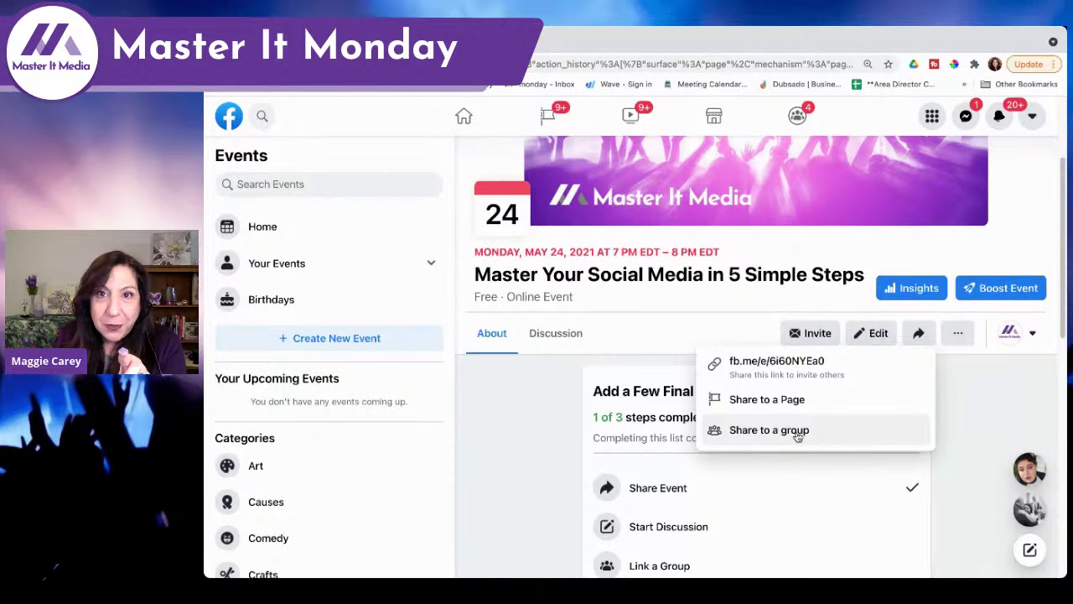
pyautogui.click(1012, 342)
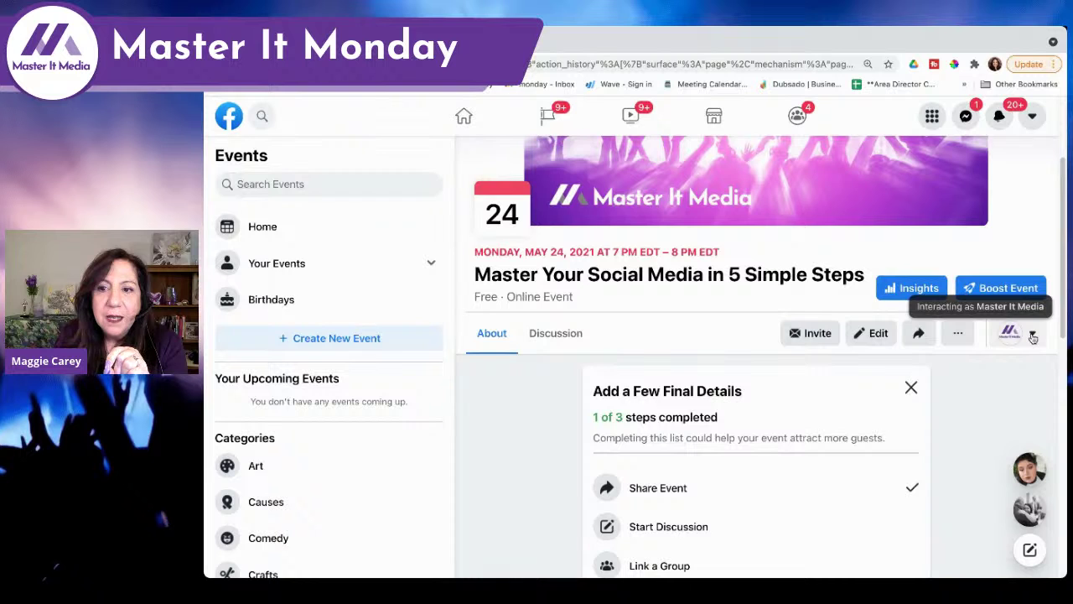
pyautogui.click(1033, 336)
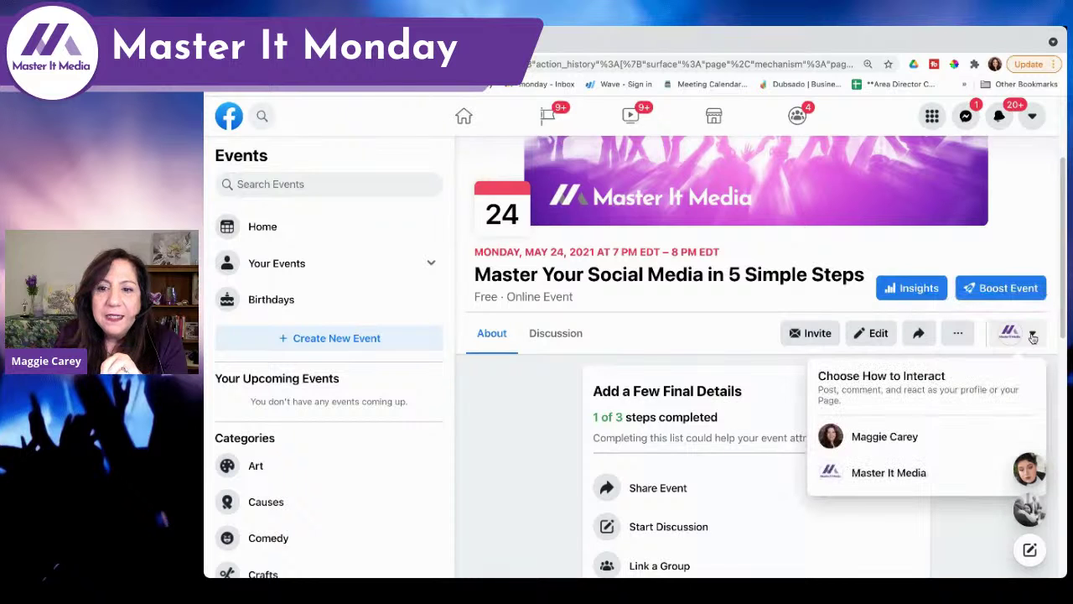
pyautogui.click(862, 442)
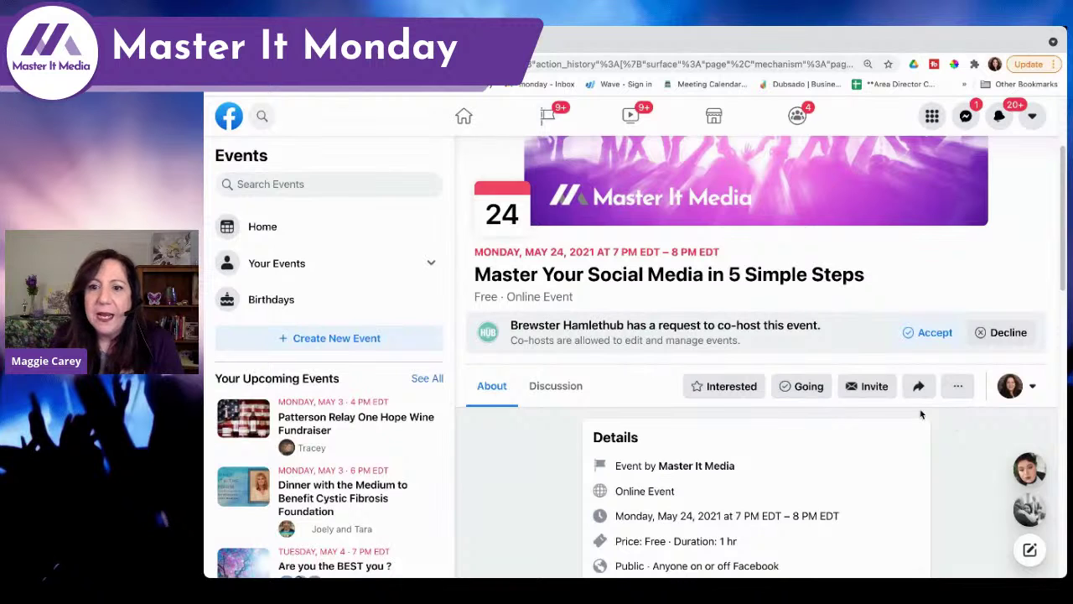
# Step: Open the event's invitation list, search the friends for "coach", and clear the search
pyautogui.click(852, 394)
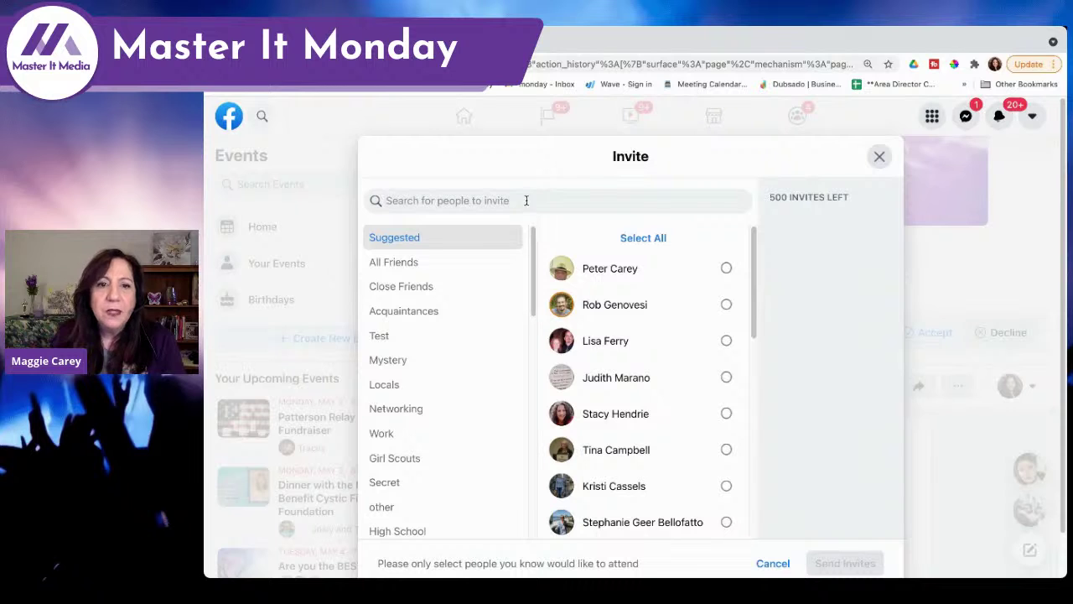
pyautogui.write('coach')
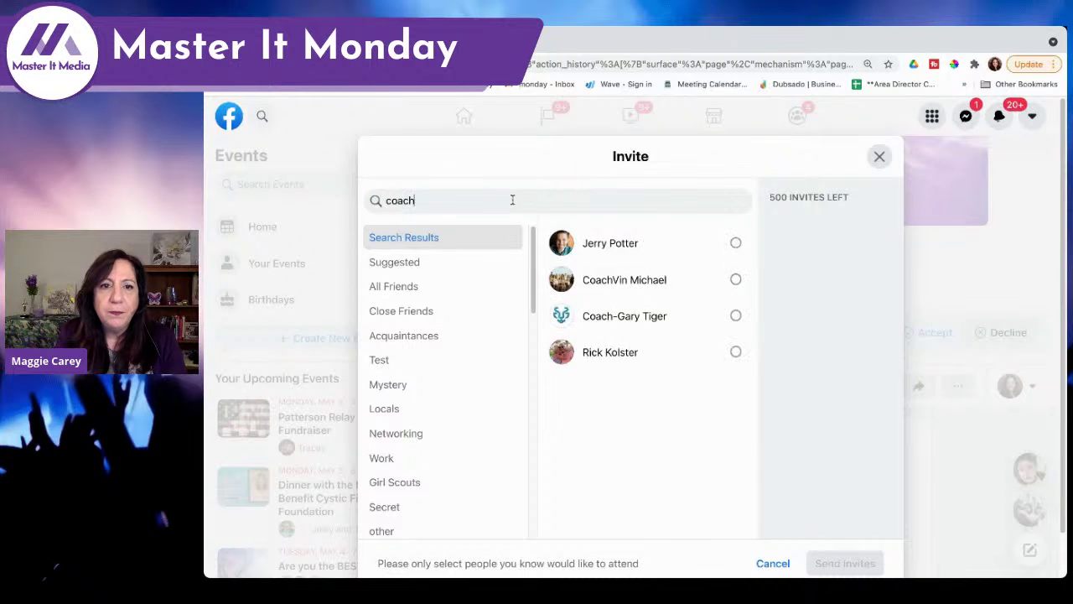
pyautogui.press('BackSpace')
pyautogui.press('BackSpace')
pyautogui.press('BackSpace')
pyautogui.press('BackSpace')
pyautogui.press('BackSpace')
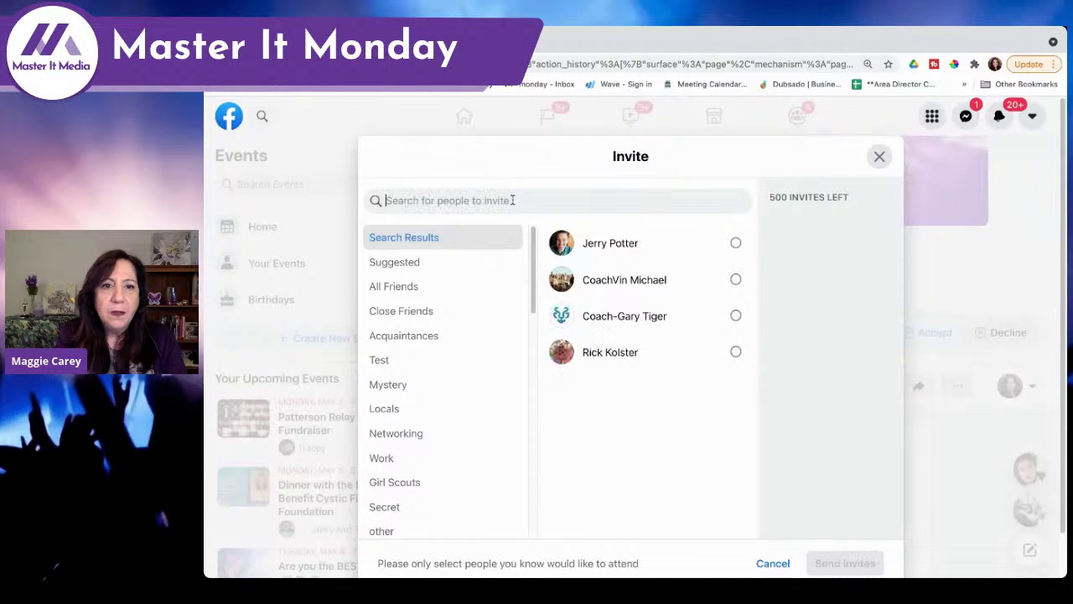
# Step: Find a friend by the start of the first name, select the first match, and send the invite
pyautogui.write('glo')
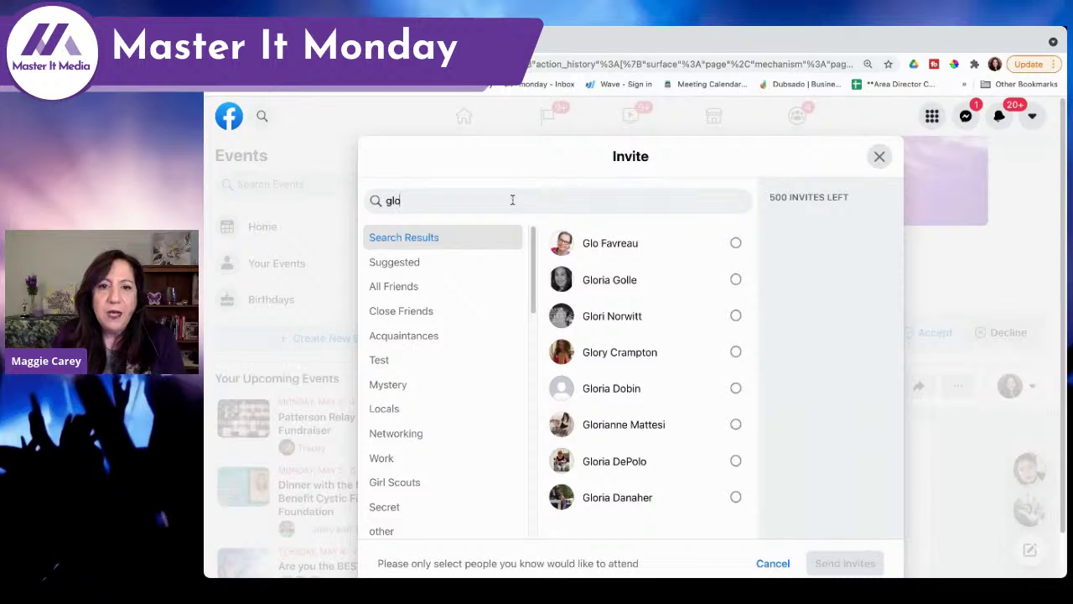
pyautogui.click(676, 238)
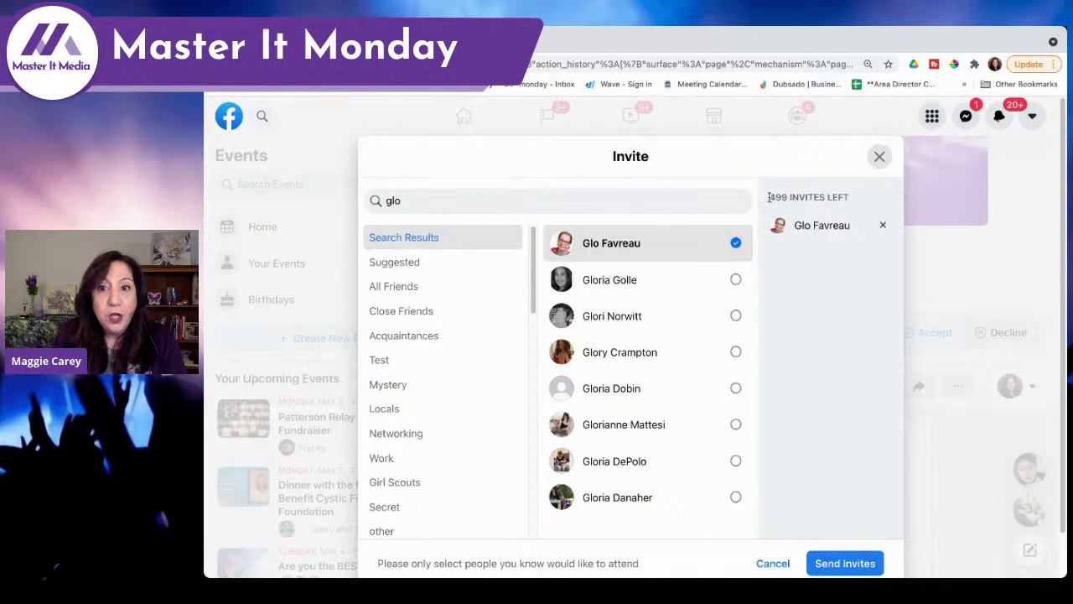
pyautogui.click(846, 563)
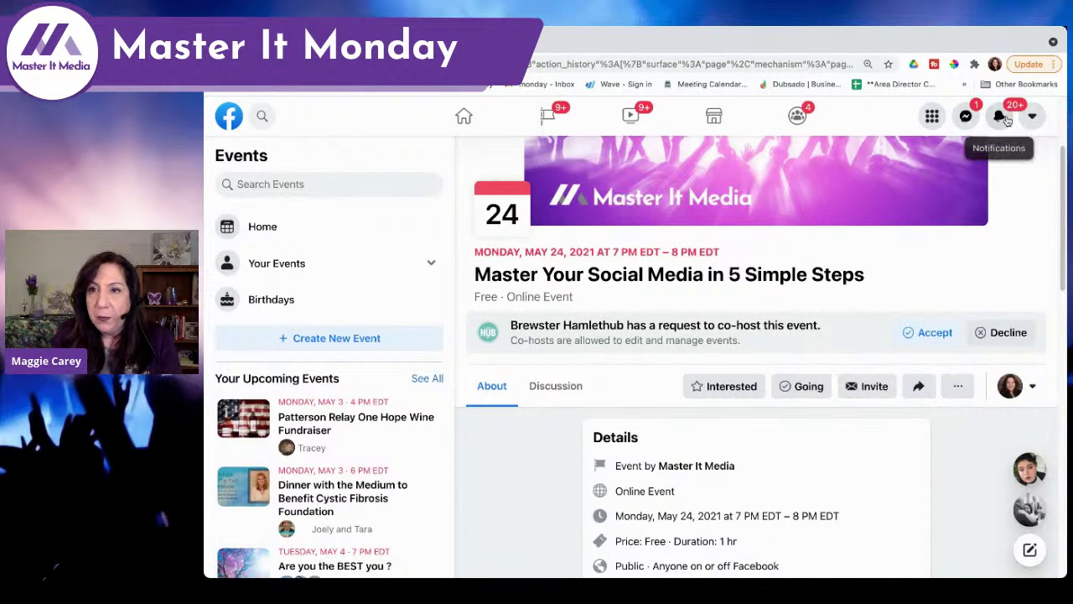
# Step: Try selecting the next 500 friends from the Networking list for an invitation, and cancel without sending
pyautogui.click(868, 387)
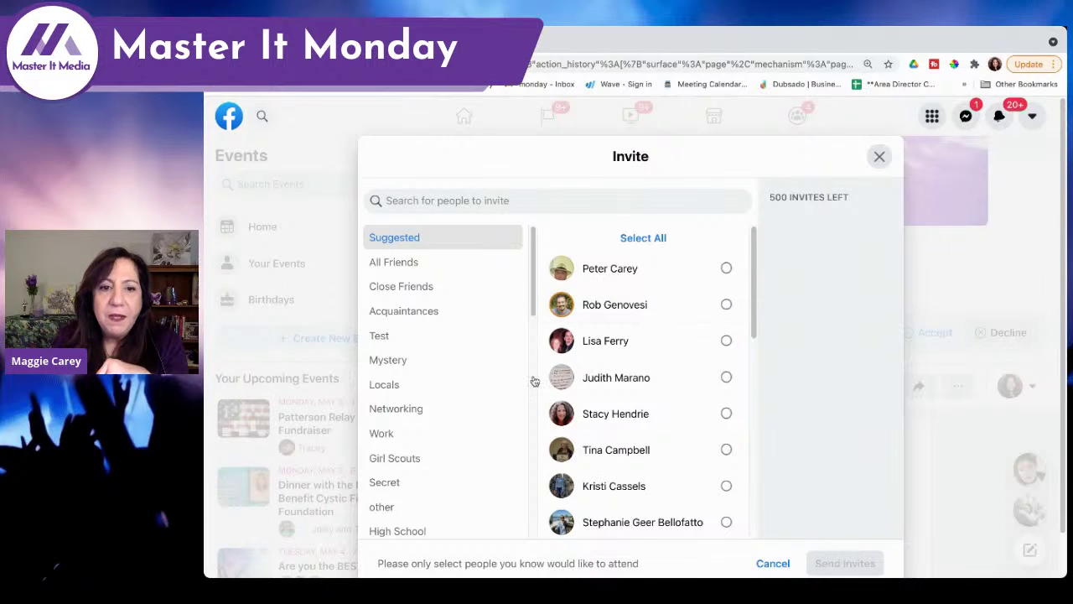
pyautogui.click(473, 406)
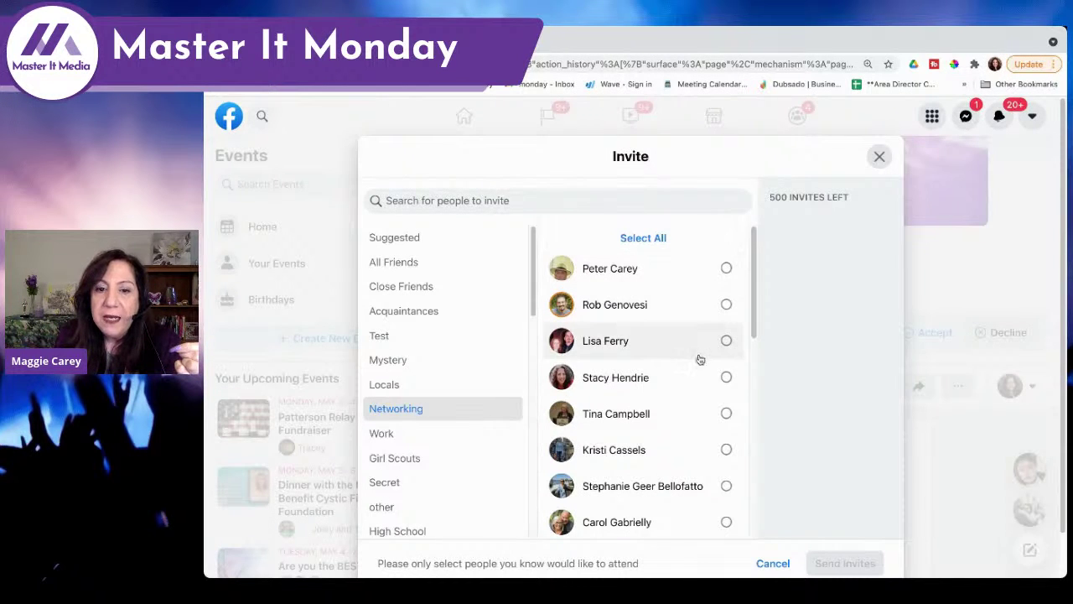
pyautogui.click(637, 239)
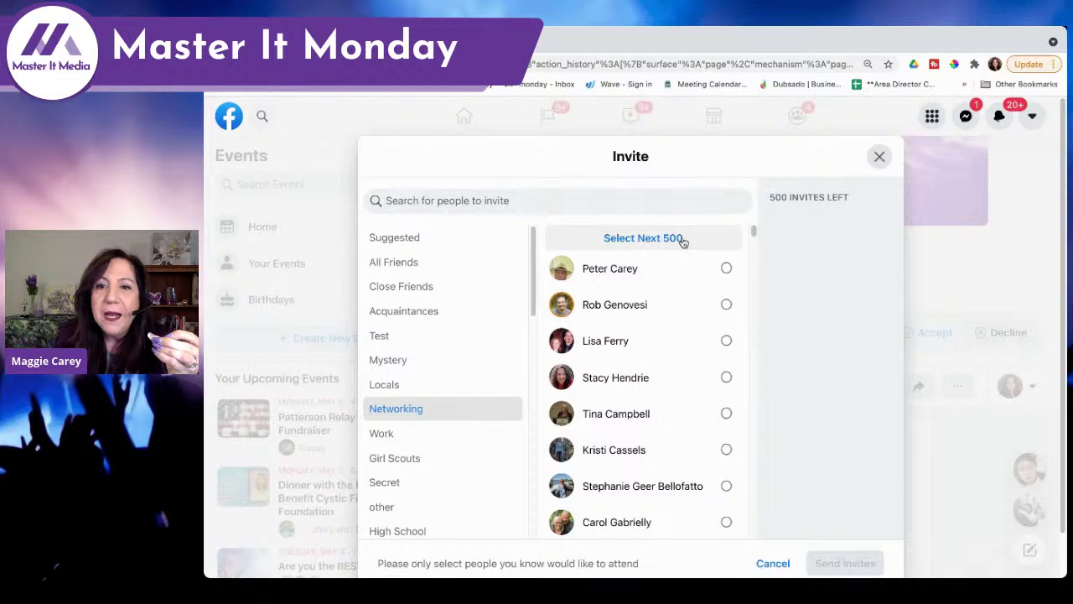
pyautogui.click(685, 242)
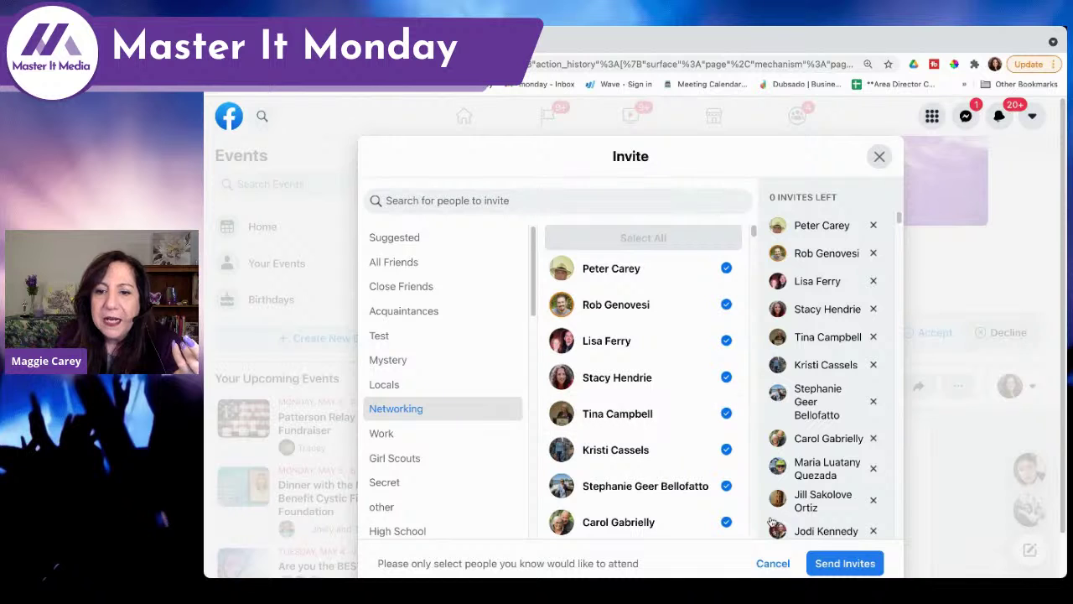
pyautogui.click(772, 564)
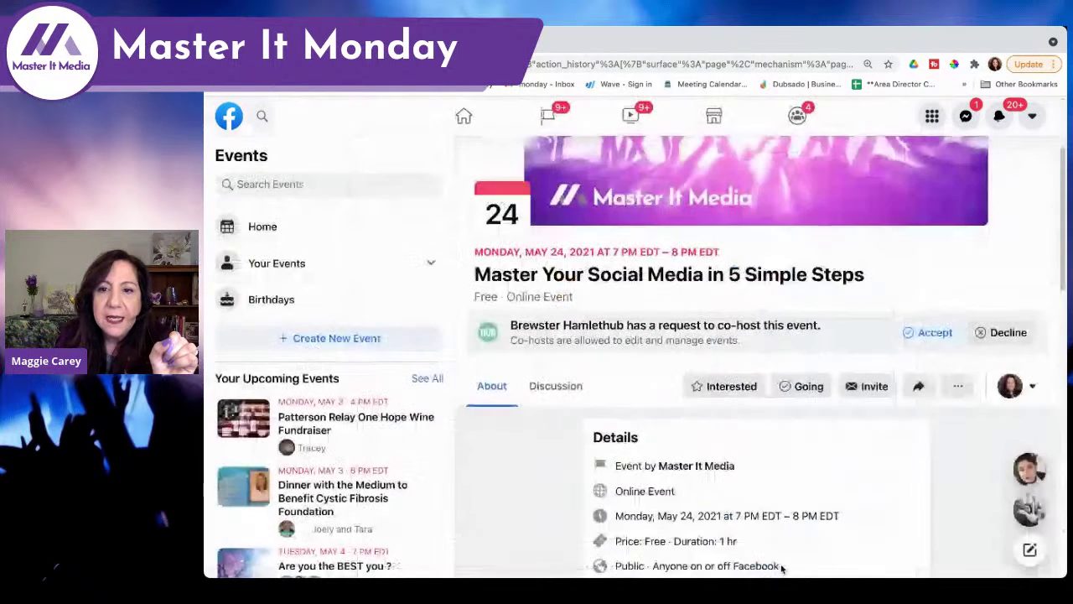
# Step: Reopen the event's invitation list, search for a friend by first name, and select the third match as an invitee
pyautogui.click(872, 387)
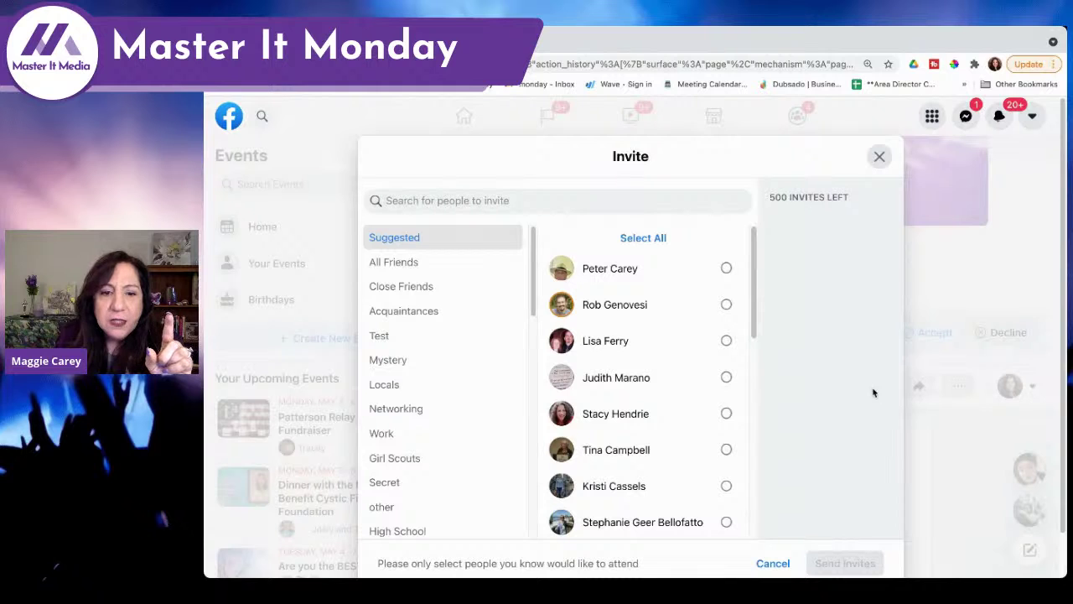
pyautogui.moveTo(830, 163); pyautogui.dragTo(829, 115)
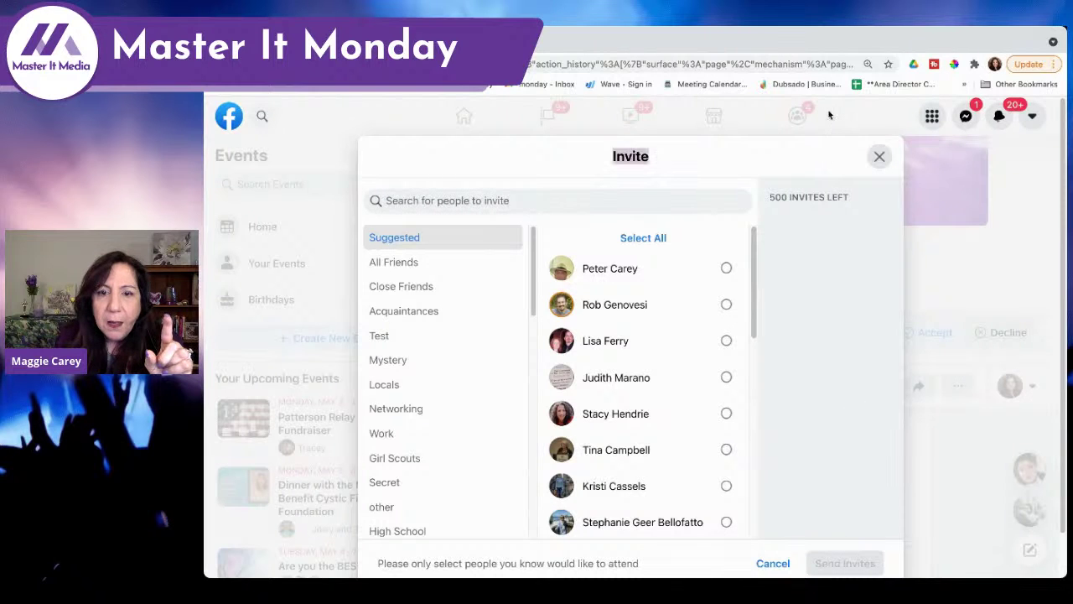
pyautogui.hotkey('ctrl', '-')
pyautogui.hotkey('ctrl', '-')
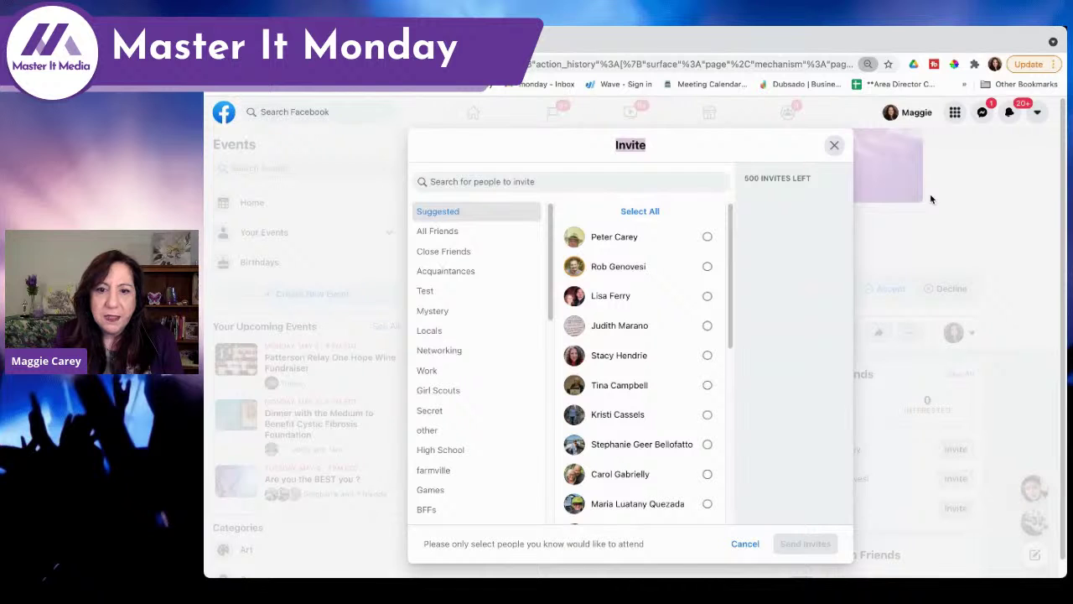
pyautogui.hotkey('ctrl', '-')
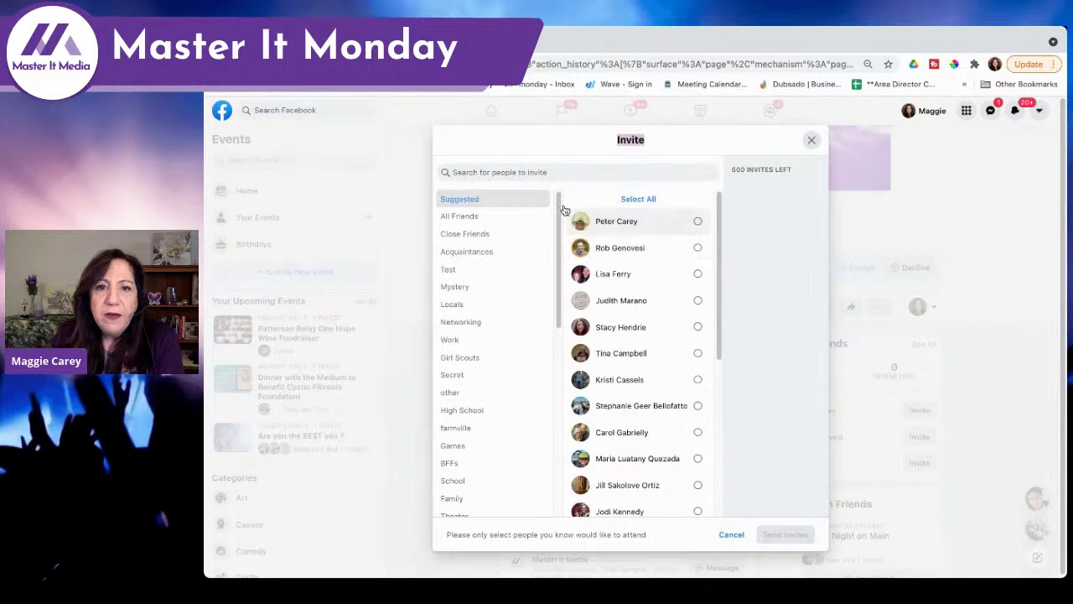
pyautogui.click(560, 171)
pyautogui.write('tim')
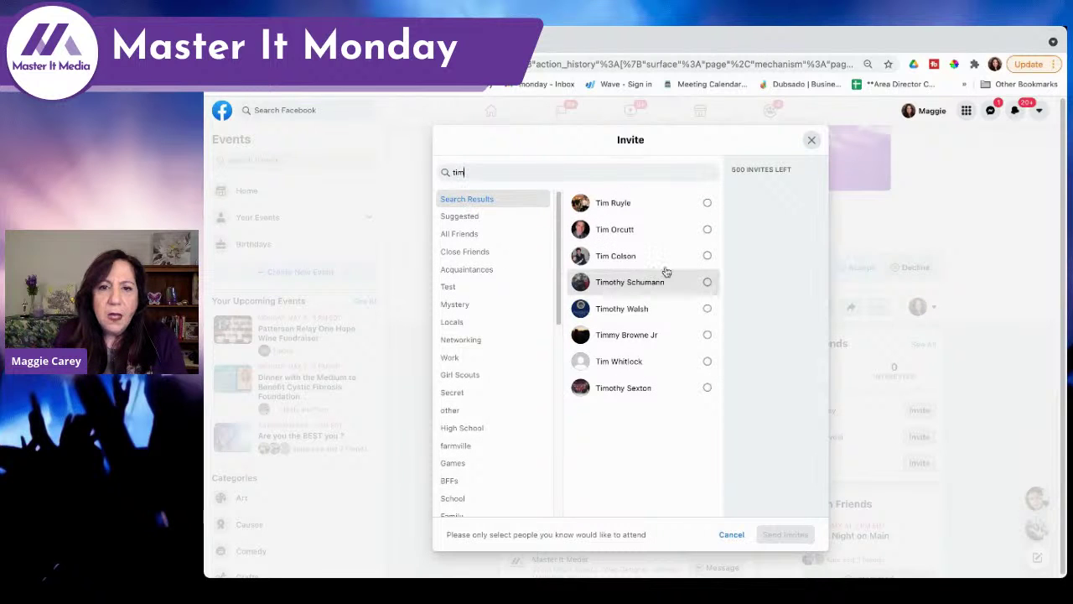
pyautogui.click(690, 259)
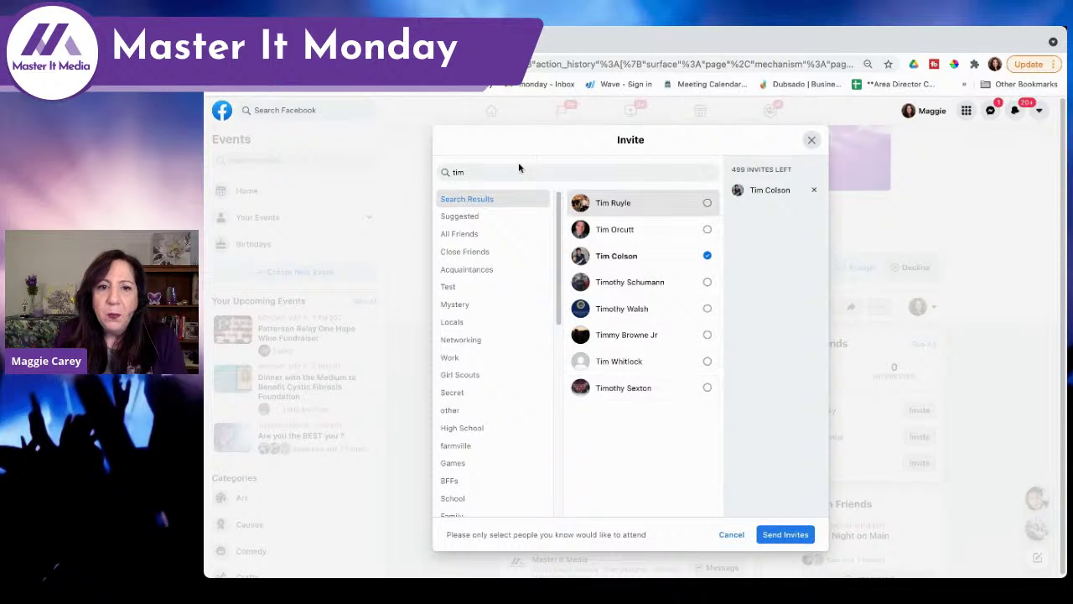
# Step: Try selecting six friends from the Networking list as further invitees, and close the invitation without sending
pyautogui.click(493, 348)
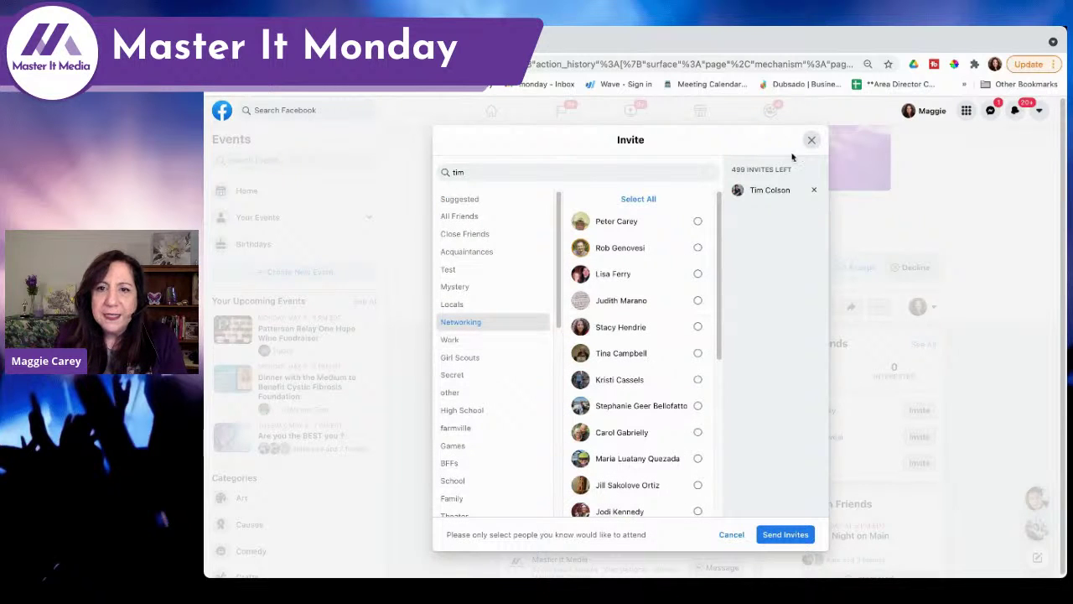
pyautogui.click(692, 247)
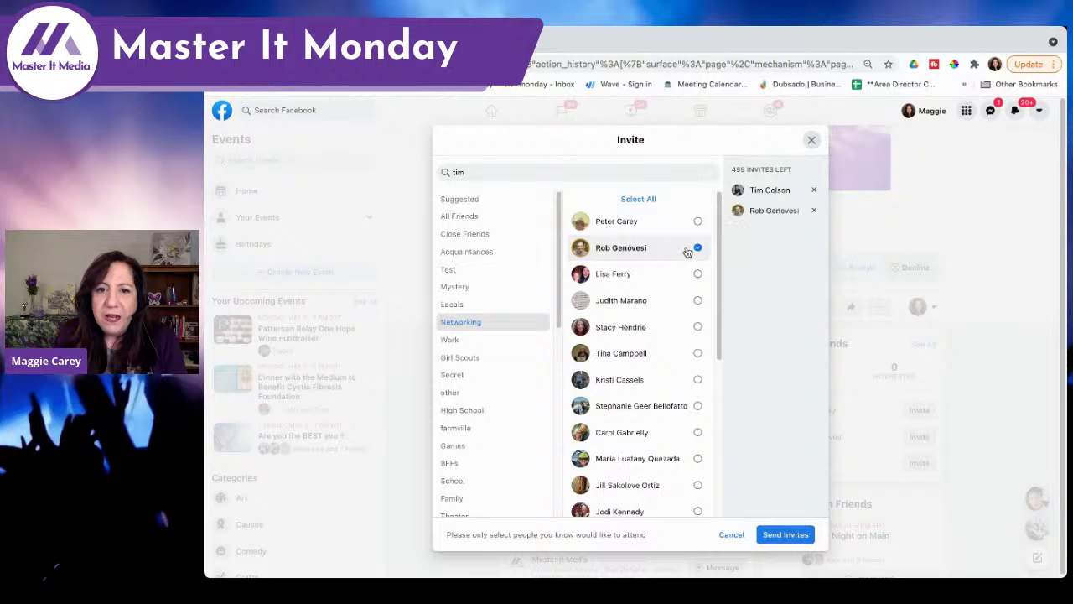
pyautogui.click(692, 273)
pyautogui.click(652, 310)
pyautogui.click(651, 334)
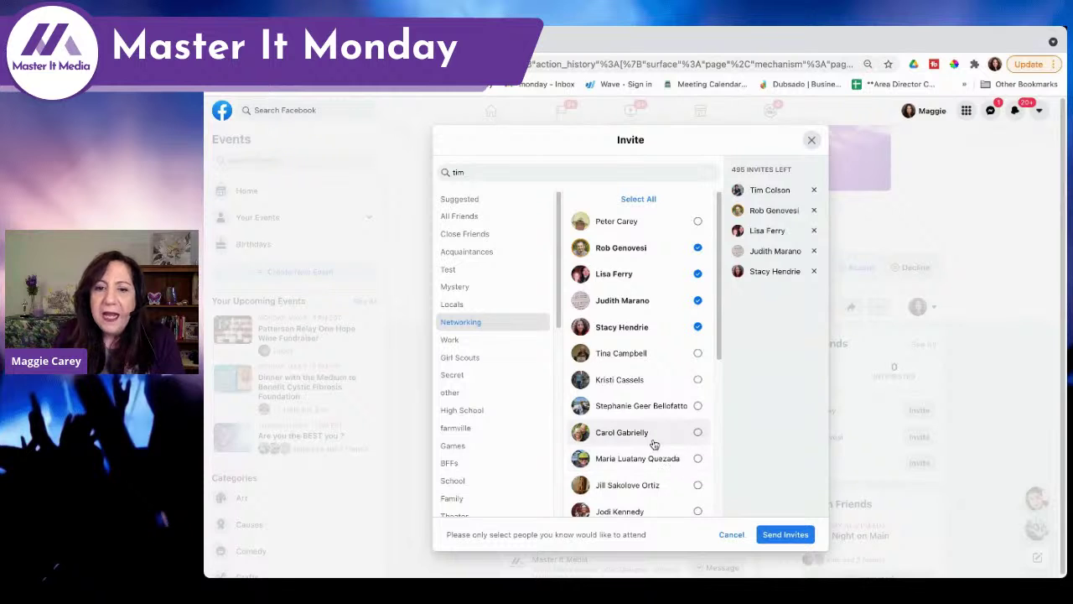
pyautogui.scroll(-3, 655, 440)
pyautogui.scroll(-15, 656, 442)
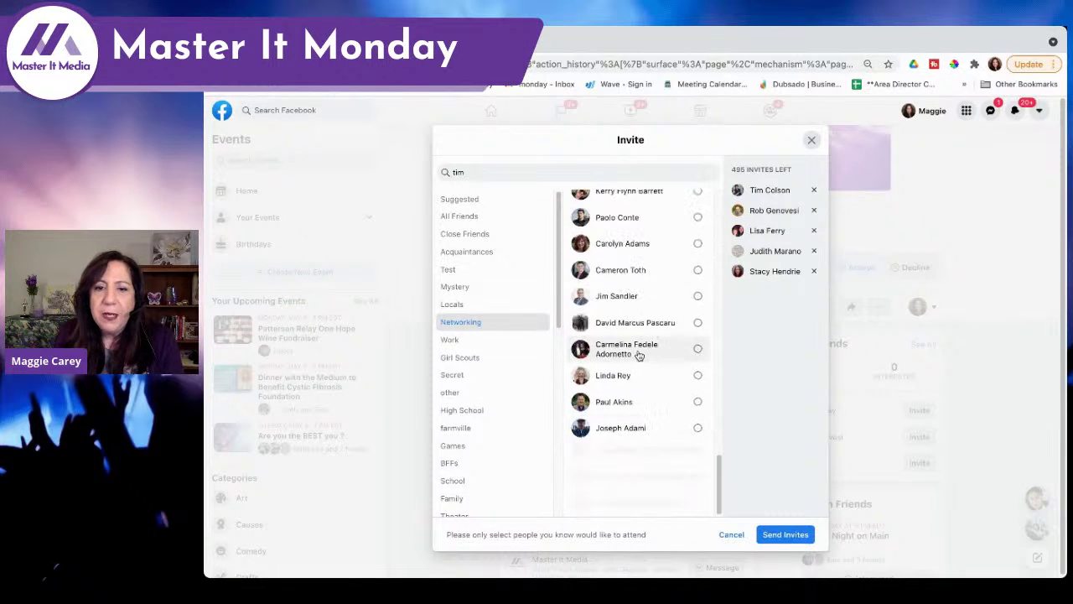
pyautogui.click(640, 402)
pyautogui.click(636, 376)
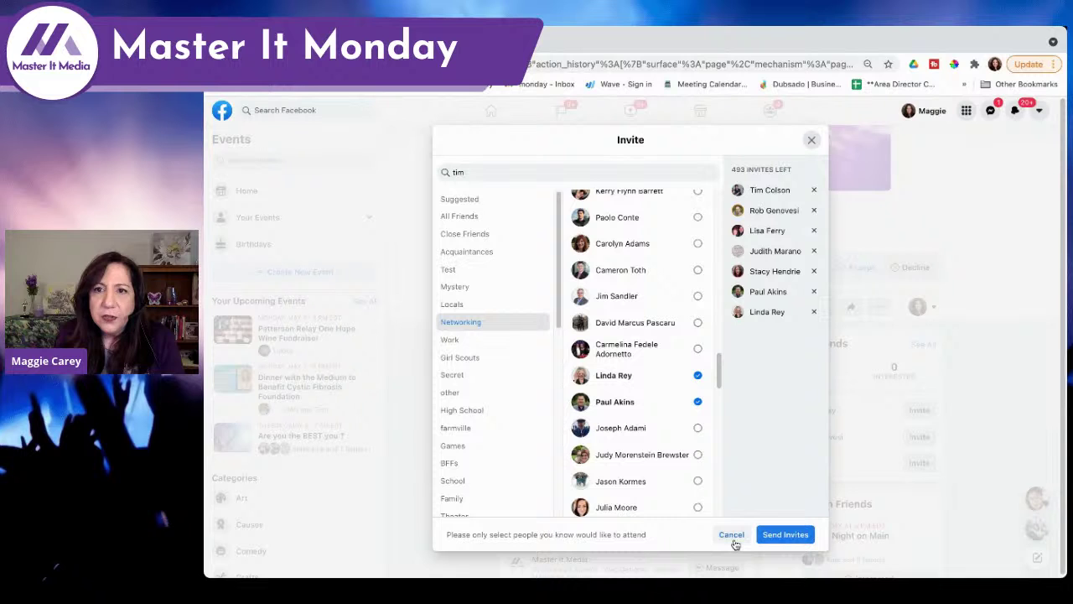
pyautogui.click(811, 140)
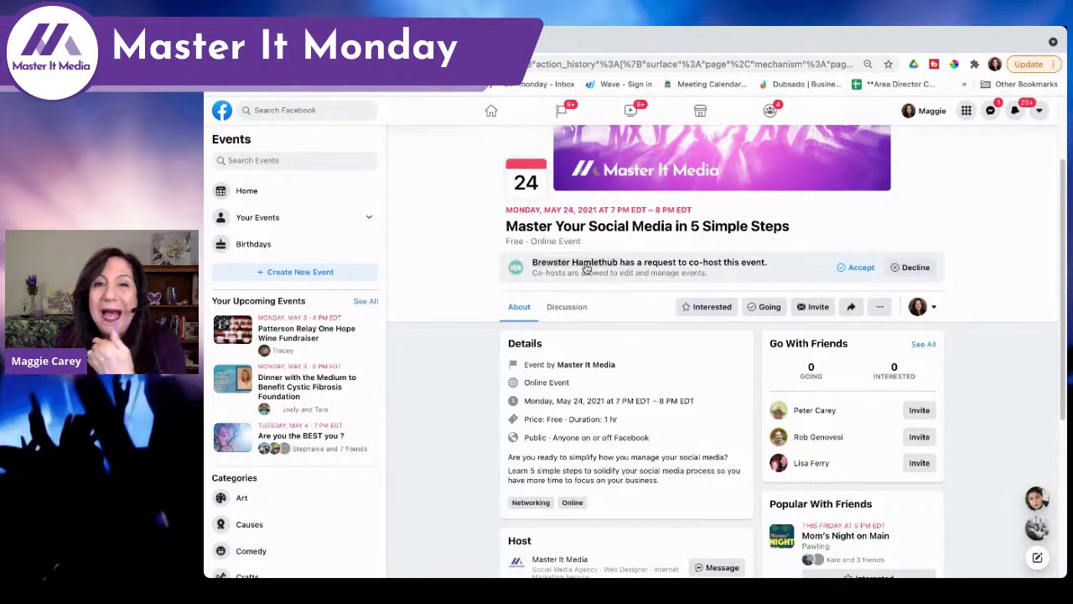
# Step: Accept Brewster Hamlethub's co-host request, and open the list of events on the Master It Media page
pyautogui.click(855, 267)
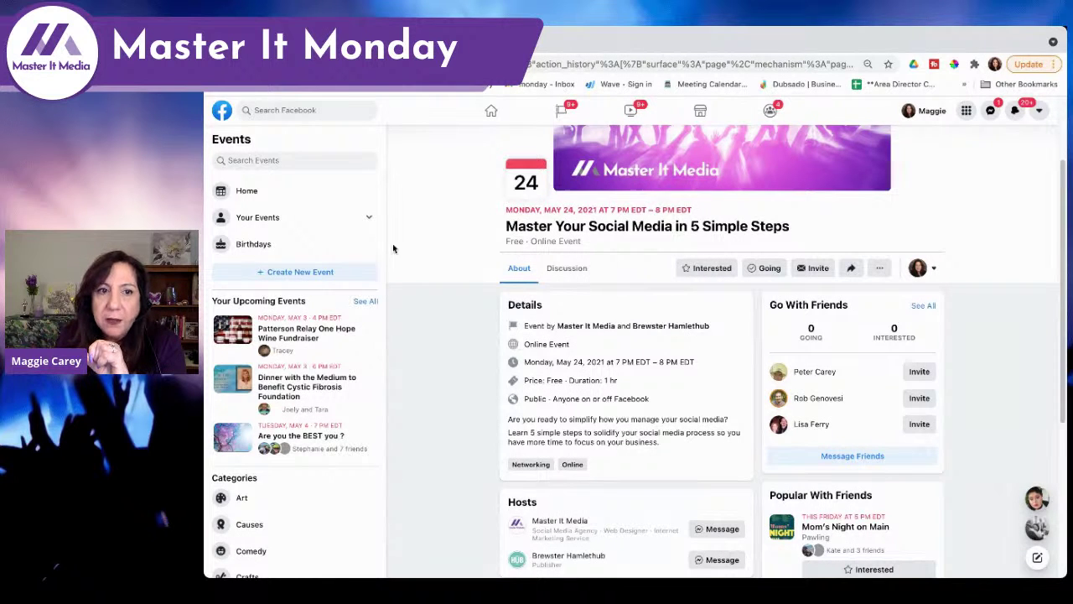
pyautogui.click(249, 191)
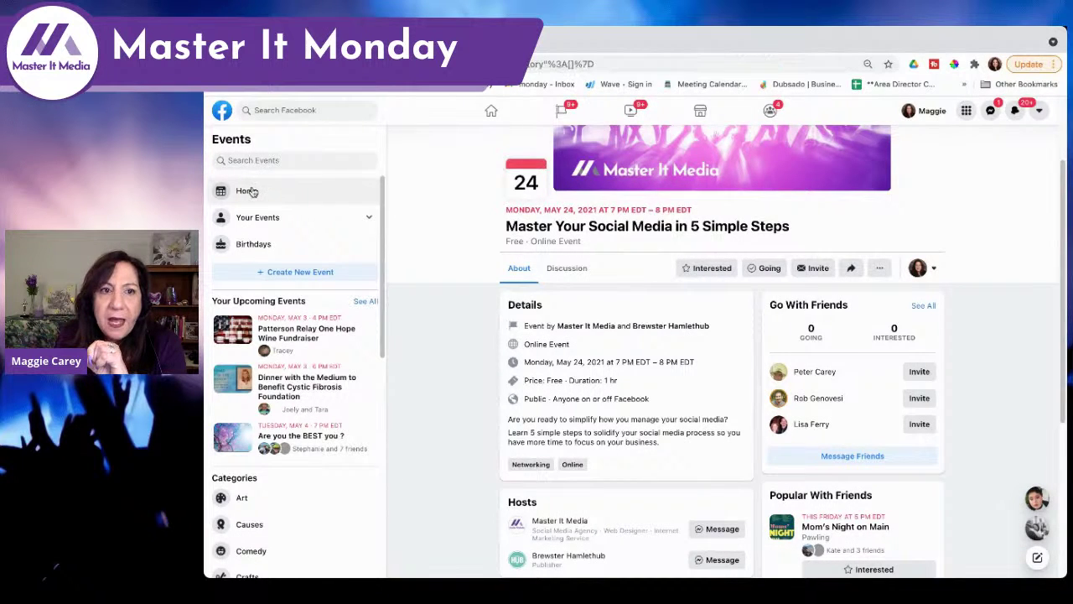
pyautogui.click(222, 111)
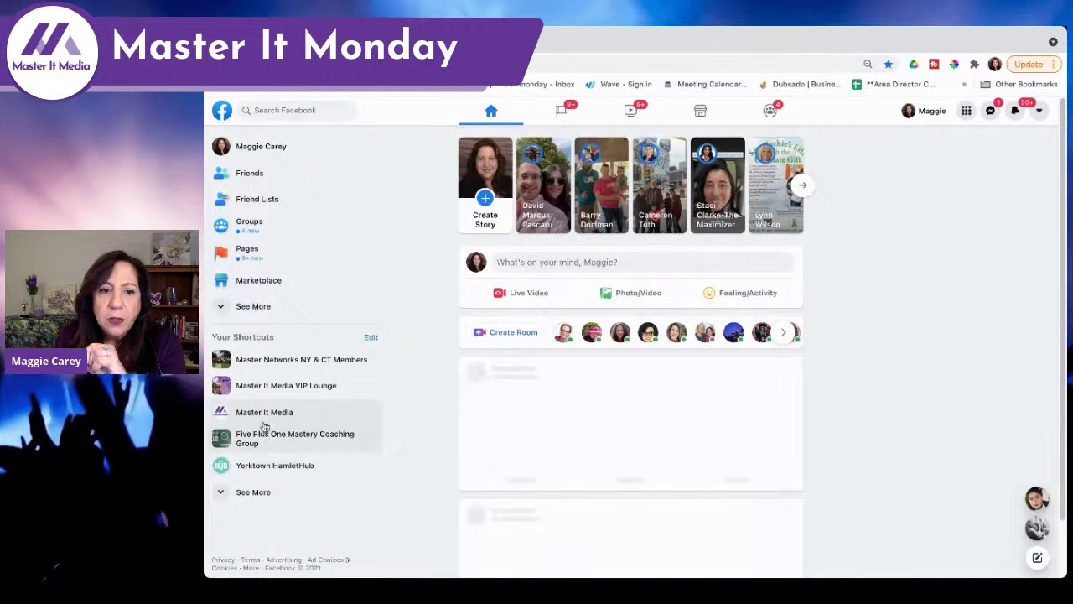
pyautogui.click(265, 419)
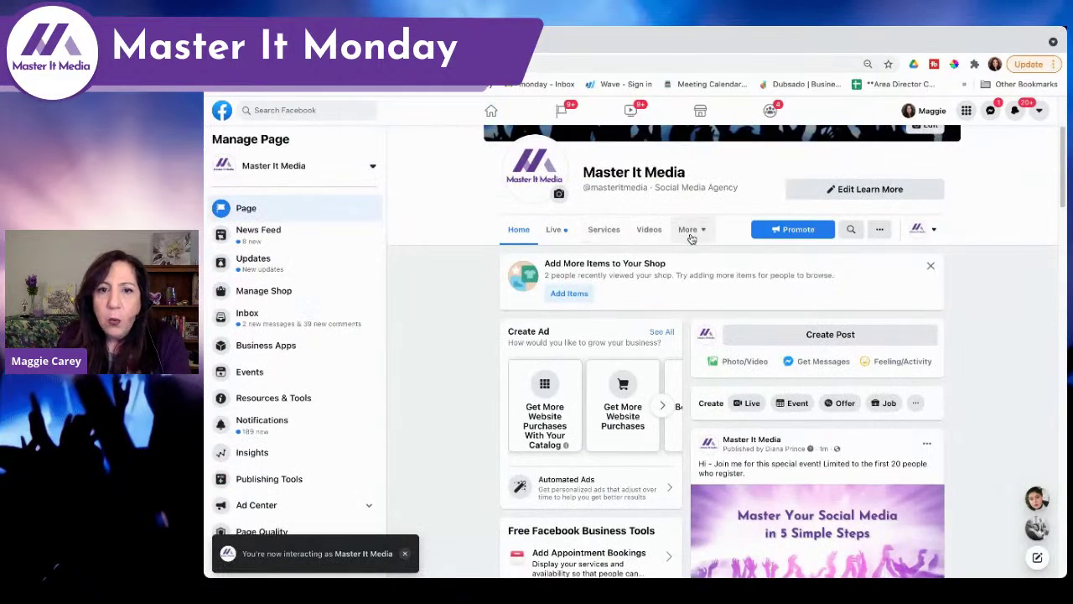
pyautogui.click(689, 235)
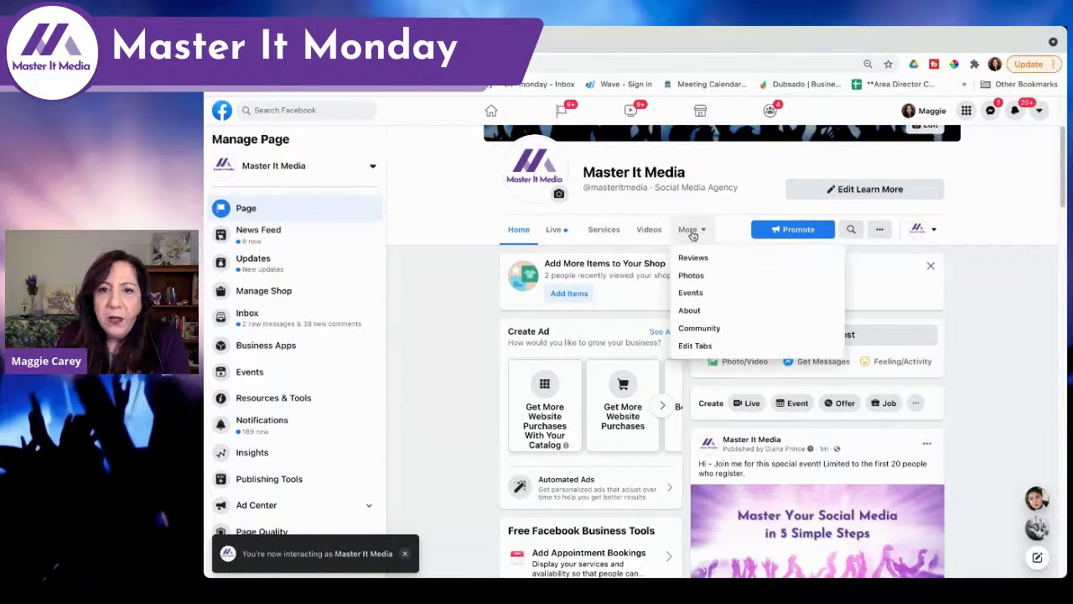
pyautogui.click(698, 294)
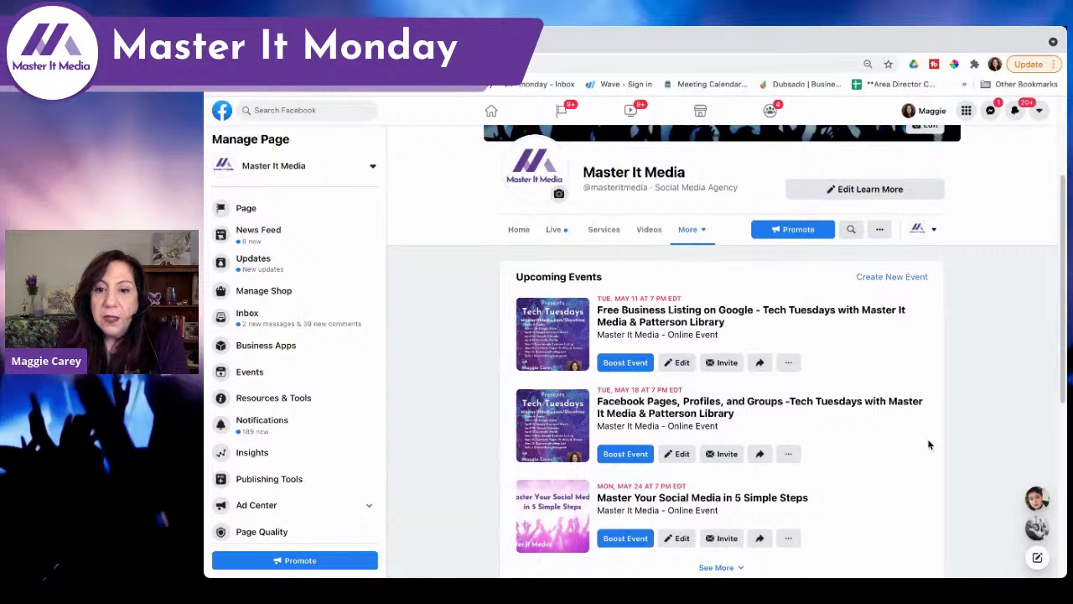
# Step: Open the event "Master Your Social Media in 5 Simple Steps" for editing and examine its details and location suggestions
pyautogui.scroll(-2, 929, 445)
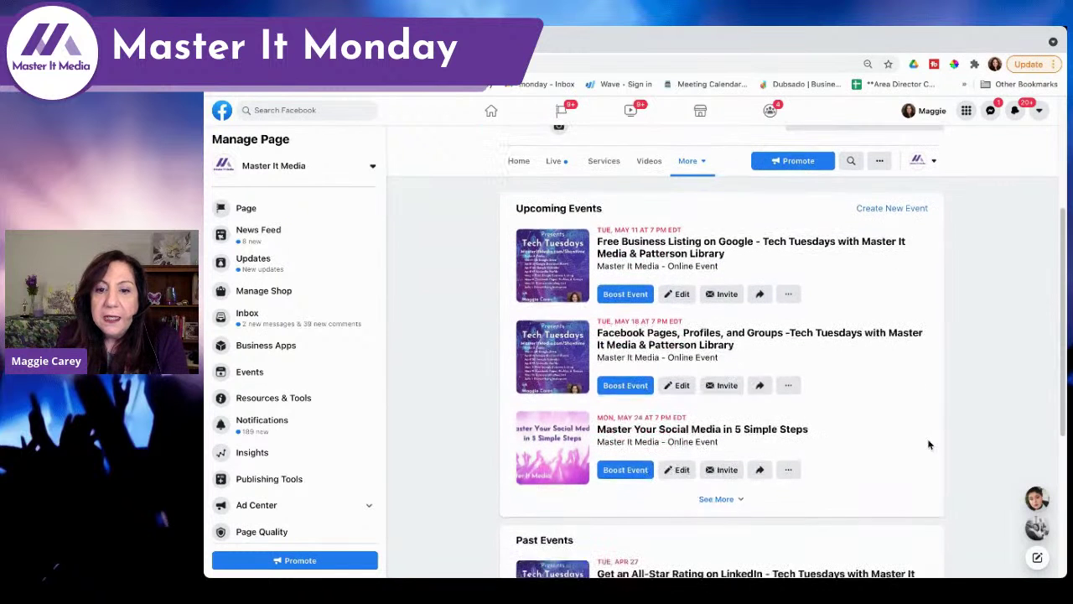
pyautogui.click(678, 469)
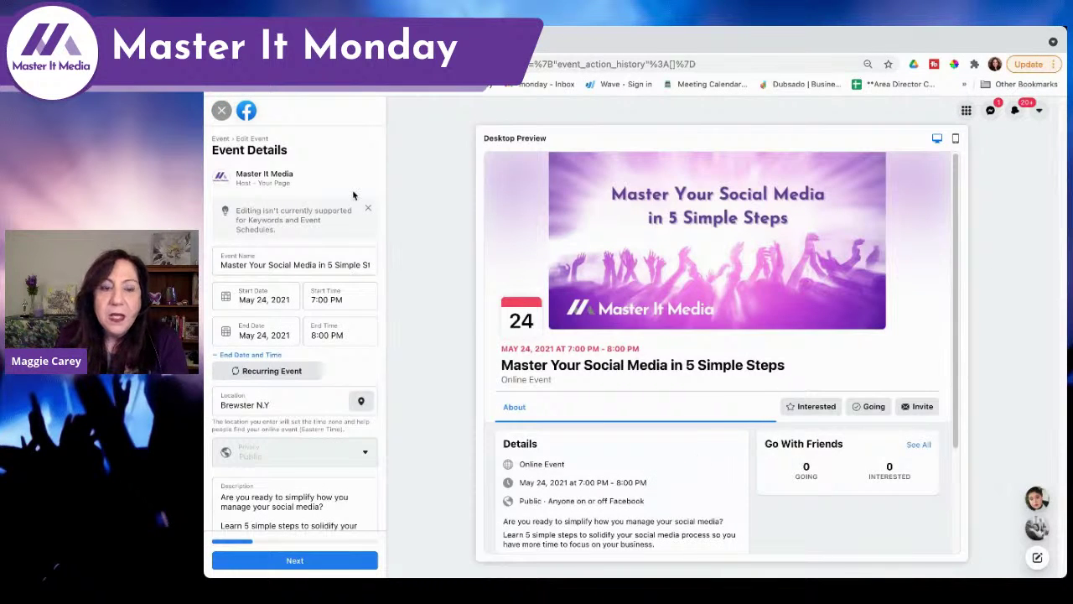
pyautogui.scroll(-1, 290, 401)
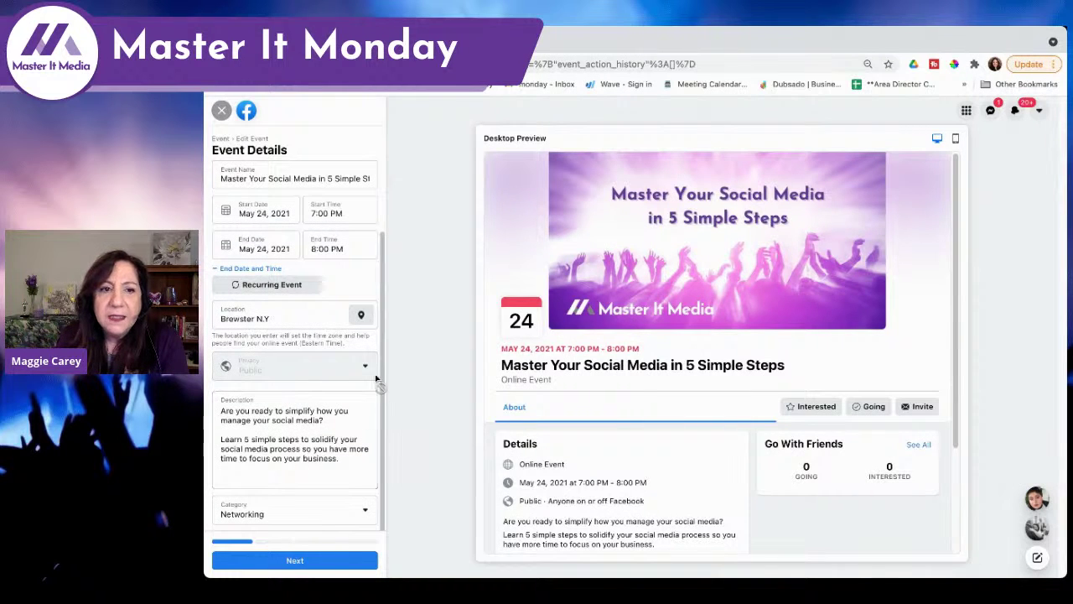
pyautogui.click(279, 312)
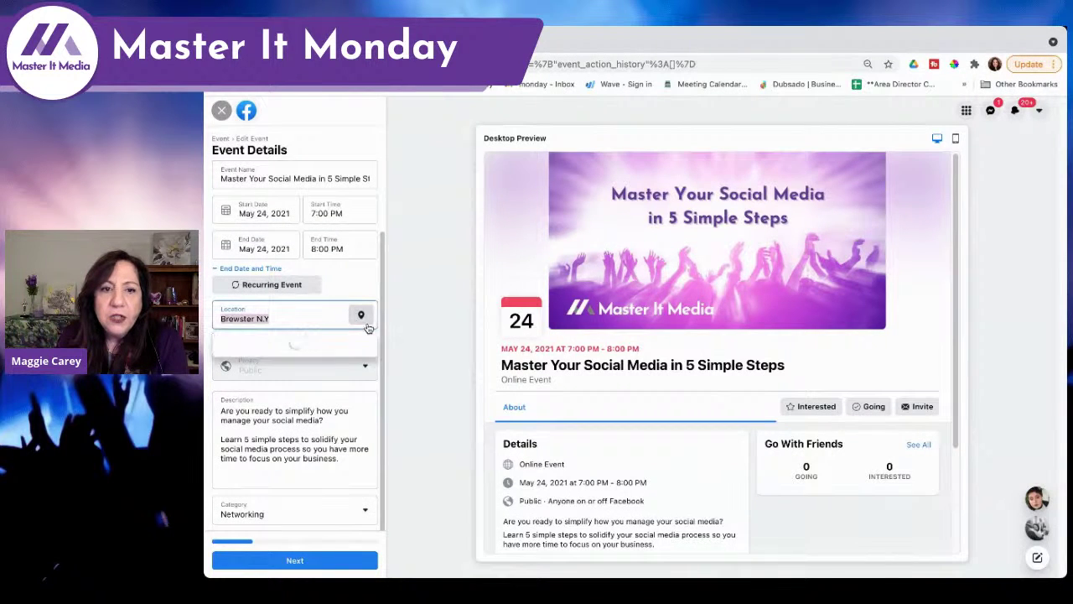
pyautogui.hotkey('shift', 'Left')
pyautogui.hotkey('shift', 'Left')
pyautogui.hotkey('shift', 'Left')
pyautogui.hotkey('shift', 'Left')
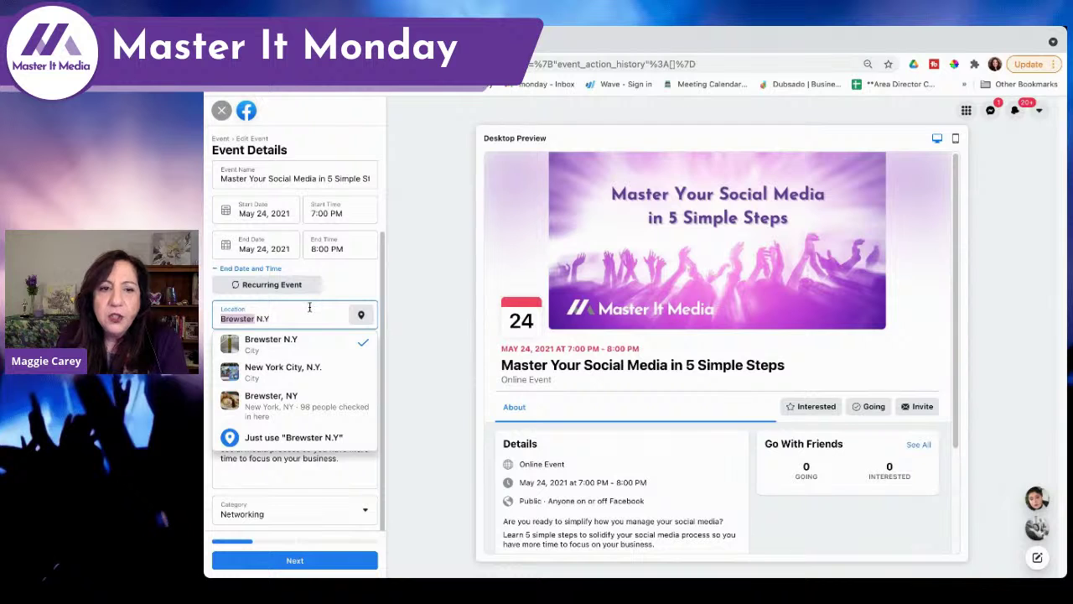
pyautogui.click(310, 314)
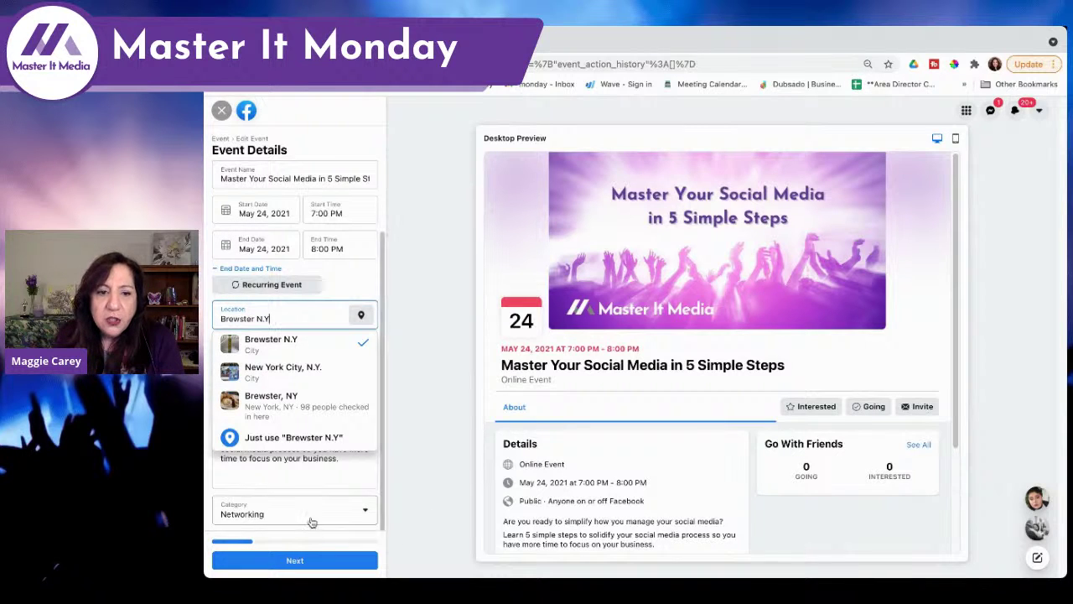
# Step: Try Facebook Live and External Link as the way to join the event online, and return to Other
pyautogui.click(350, 568)
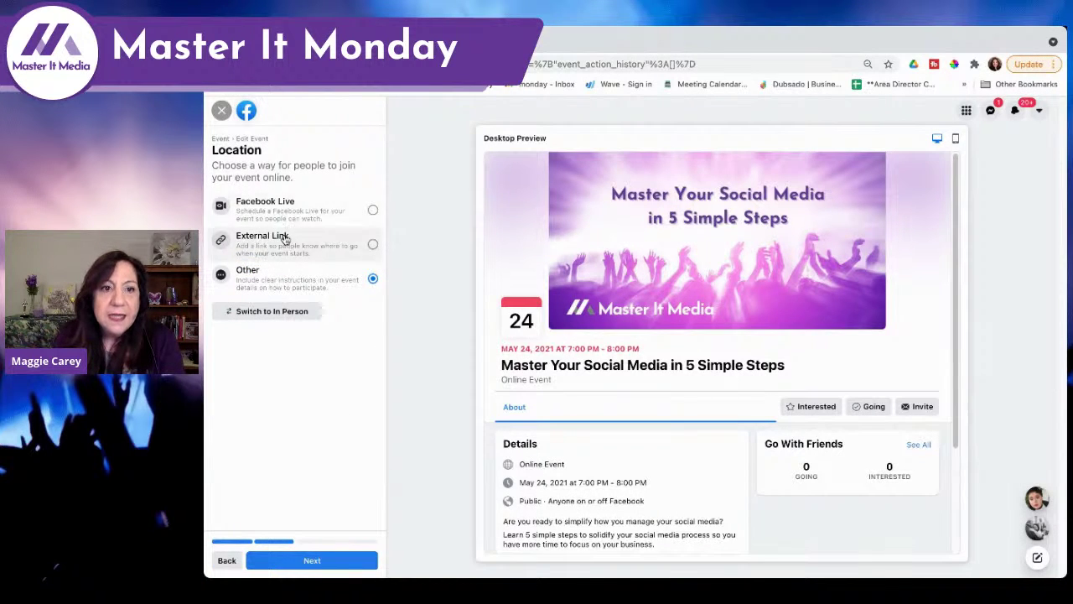
pyautogui.click(300, 209)
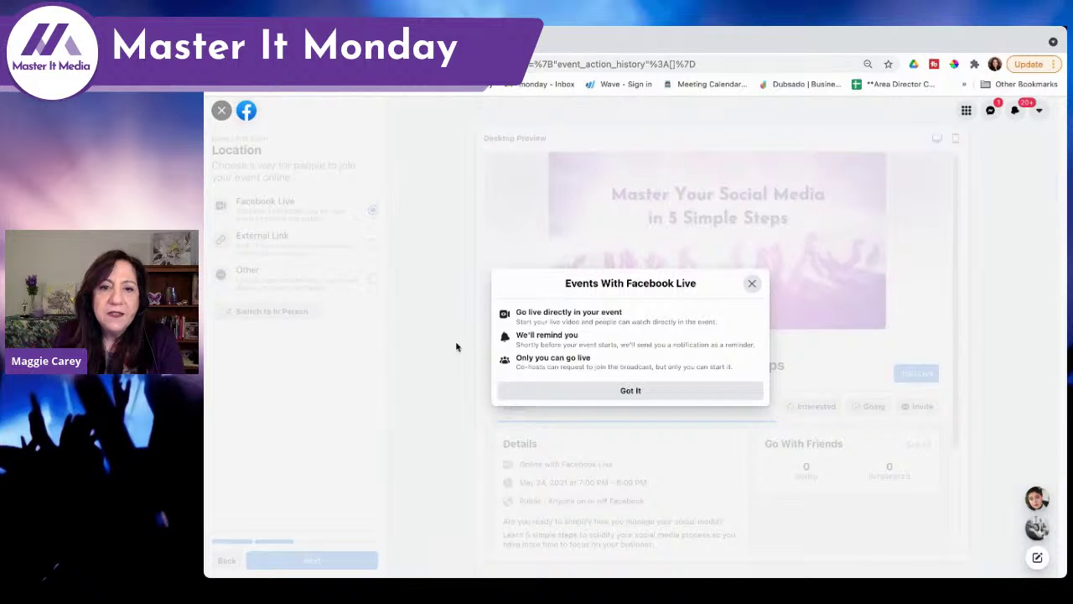
pyautogui.click(620, 392)
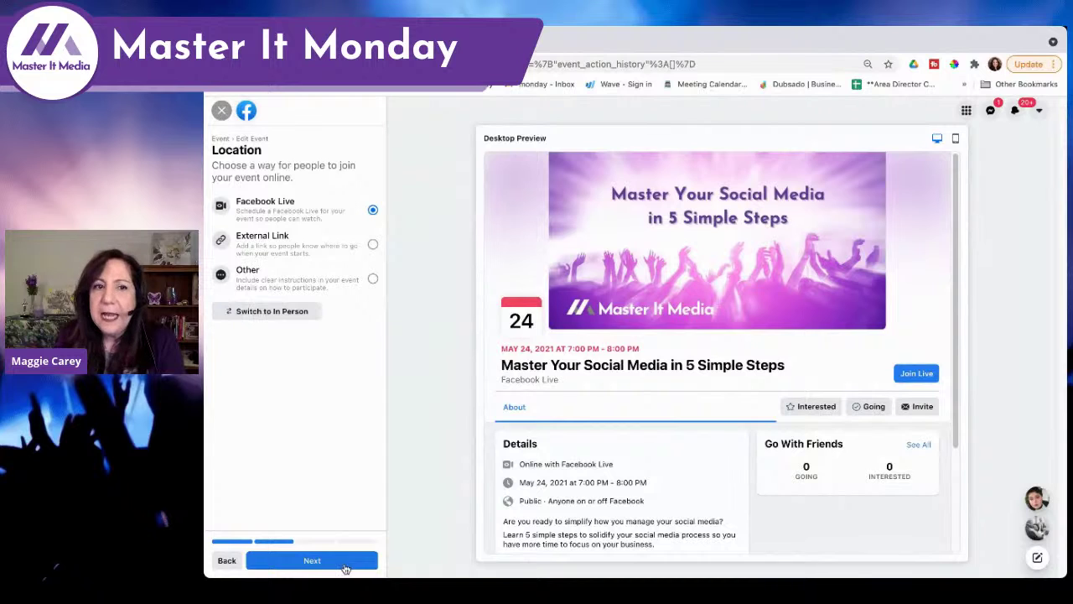
pyautogui.click(336, 247)
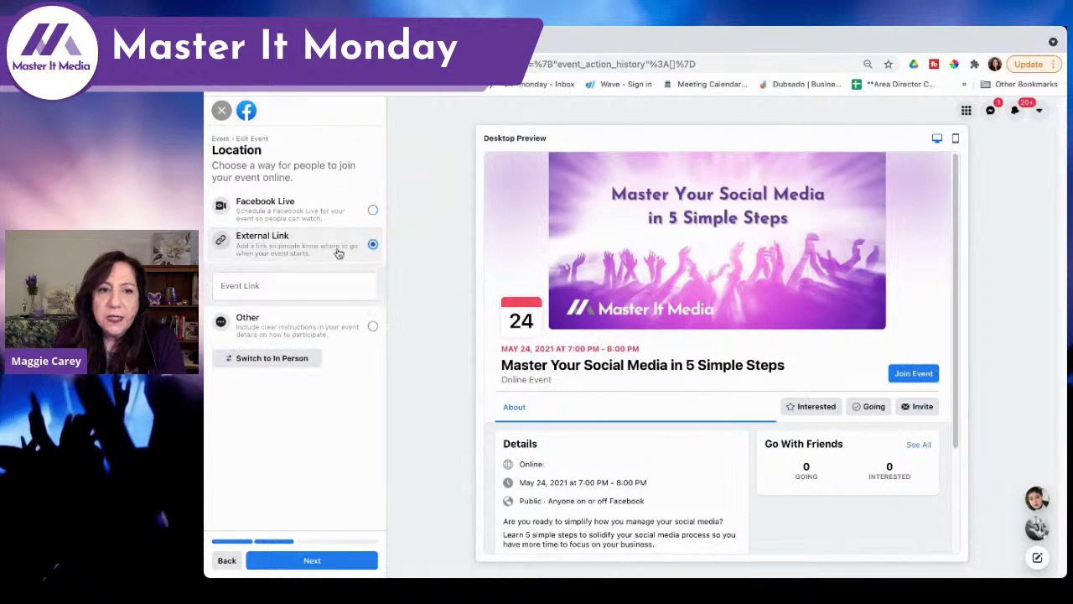
pyautogui.click(327, 283)
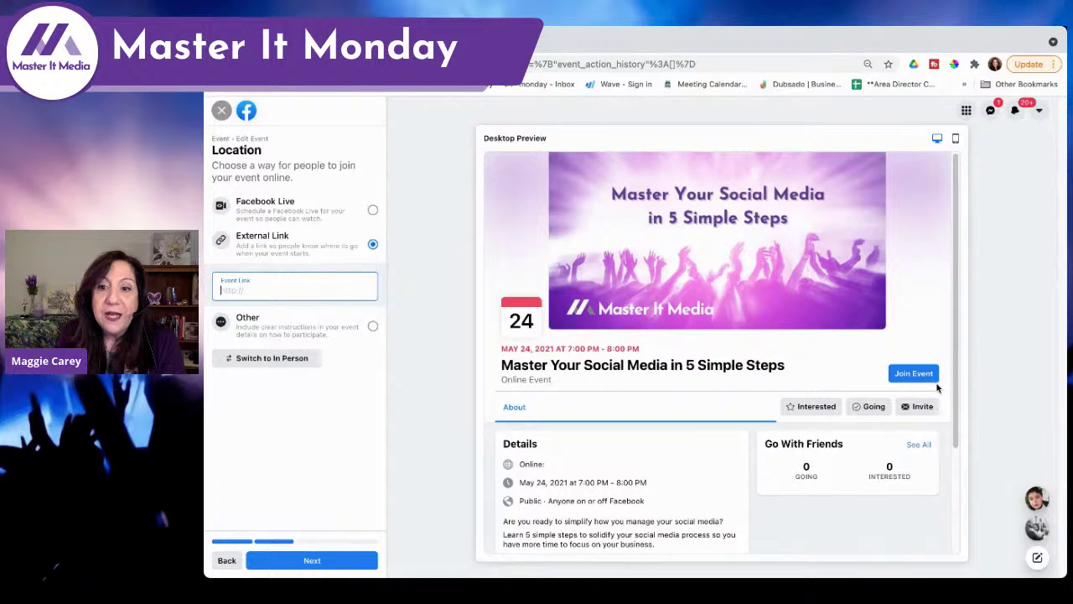
pyautogui.click(355, 327)
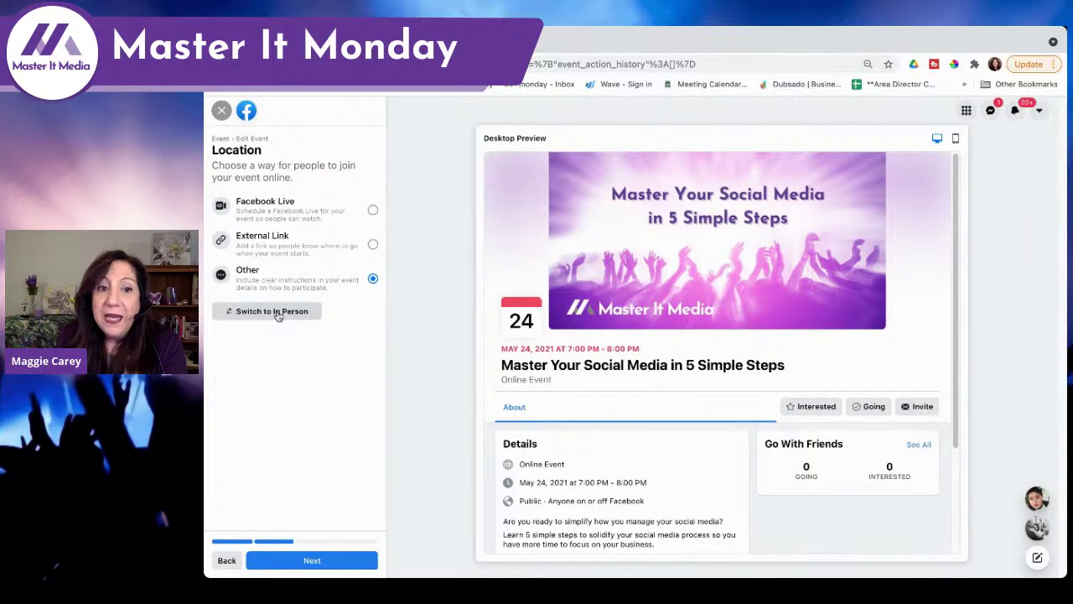
# Step: Continue past the event description, review and save the event settings with its co-host, and update the event
pyautogui.click(374, 565)
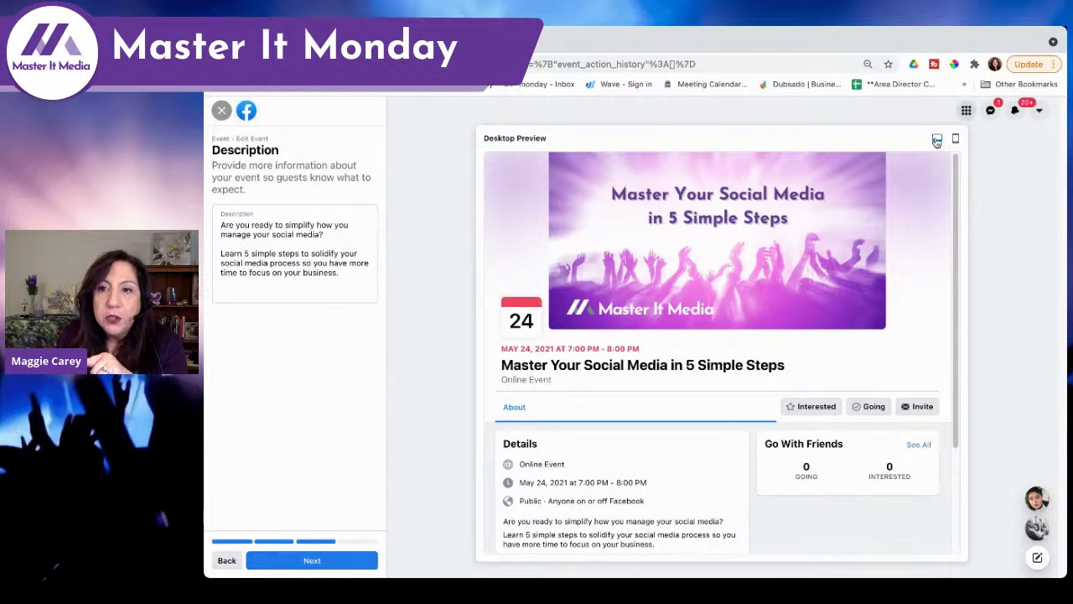
pyautogui.click(326, 562)
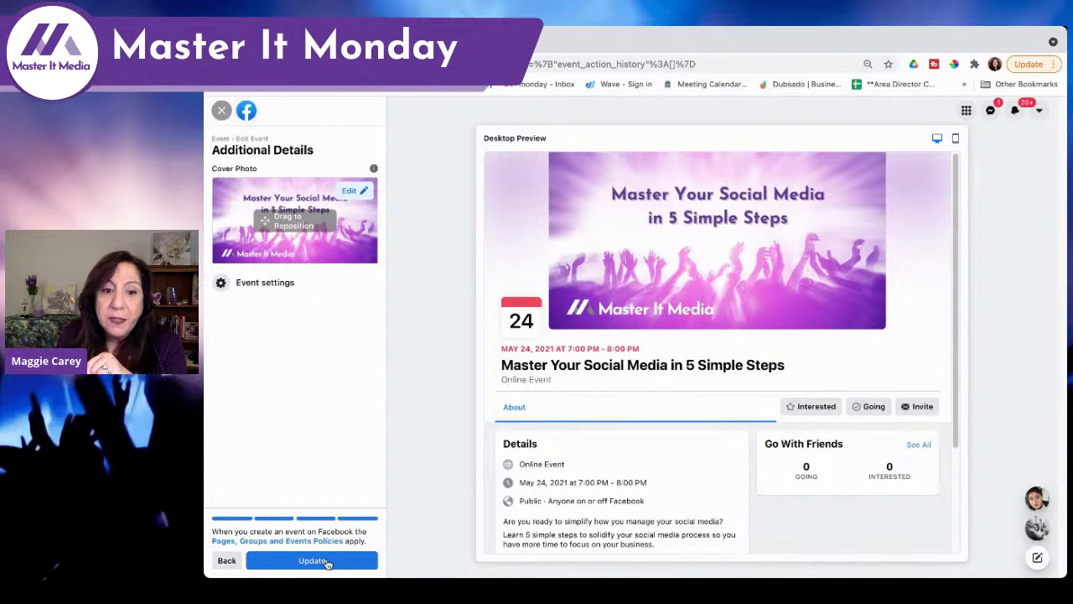
pyautogui.click(251, 283)
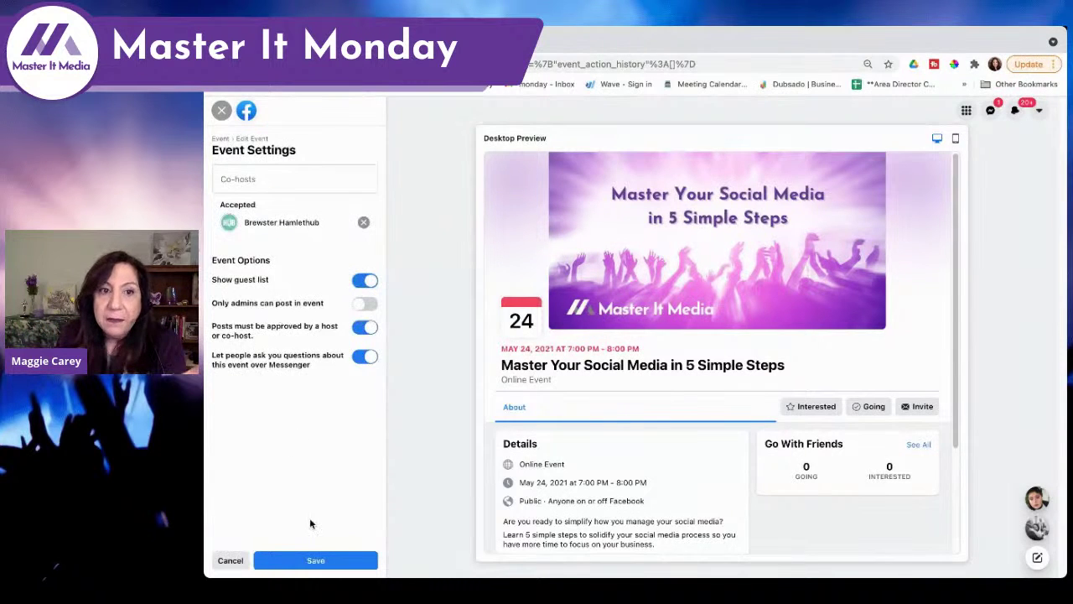
pyautogui.click(327, 562)
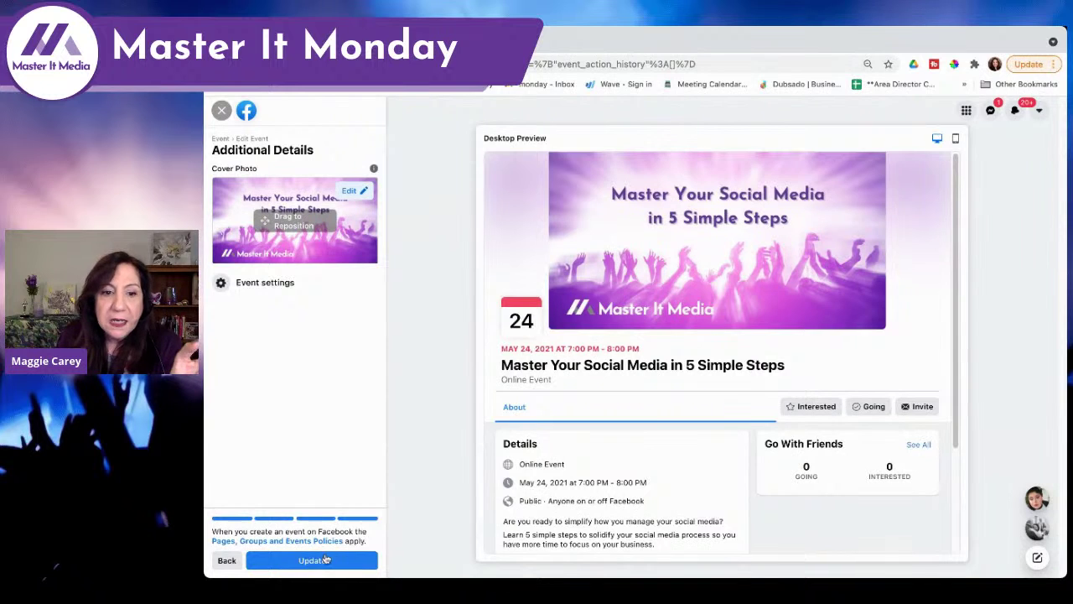
pyautogui.click(326, 560)
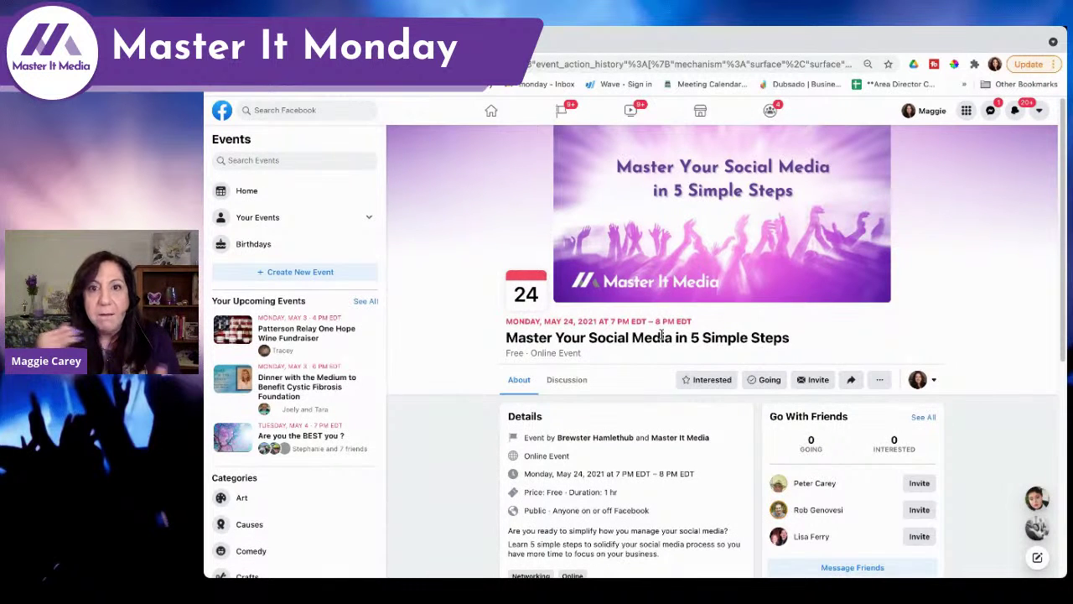
# Step: Invite friends directly from the suggestions under Go With Friends on the event page
pyautogui.scroll(-3, 662, 336)
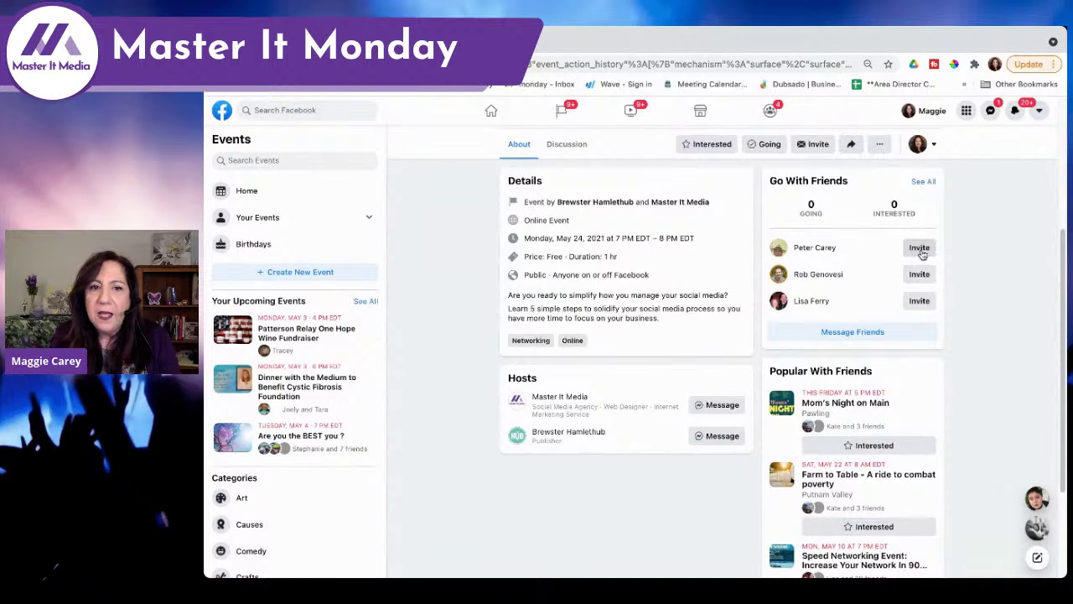
pyautogui.scroll(3, 752, 295)
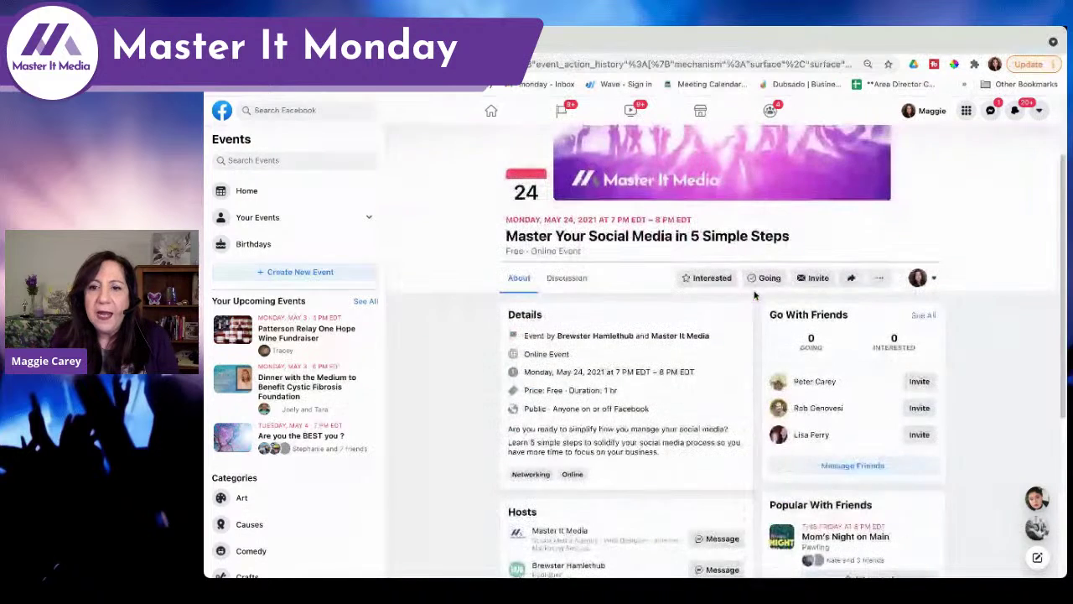
pyautogui.click(922, 381)
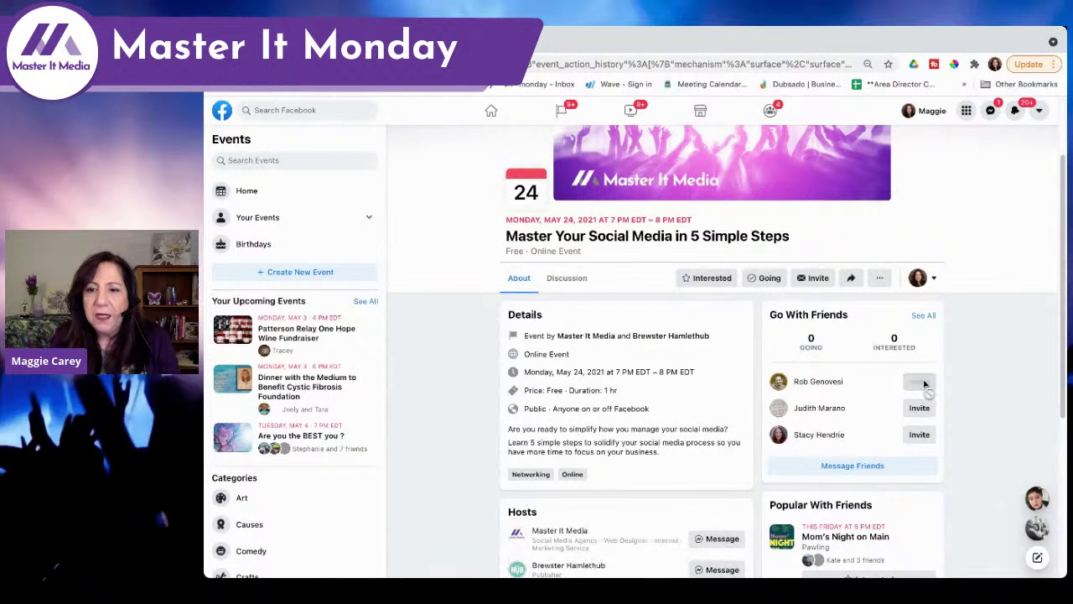
# Step: Select the listed friend under Message Friends, write a greeting with "I hope you can attend", and send it as a group message
pyautogui.click(876, 469)
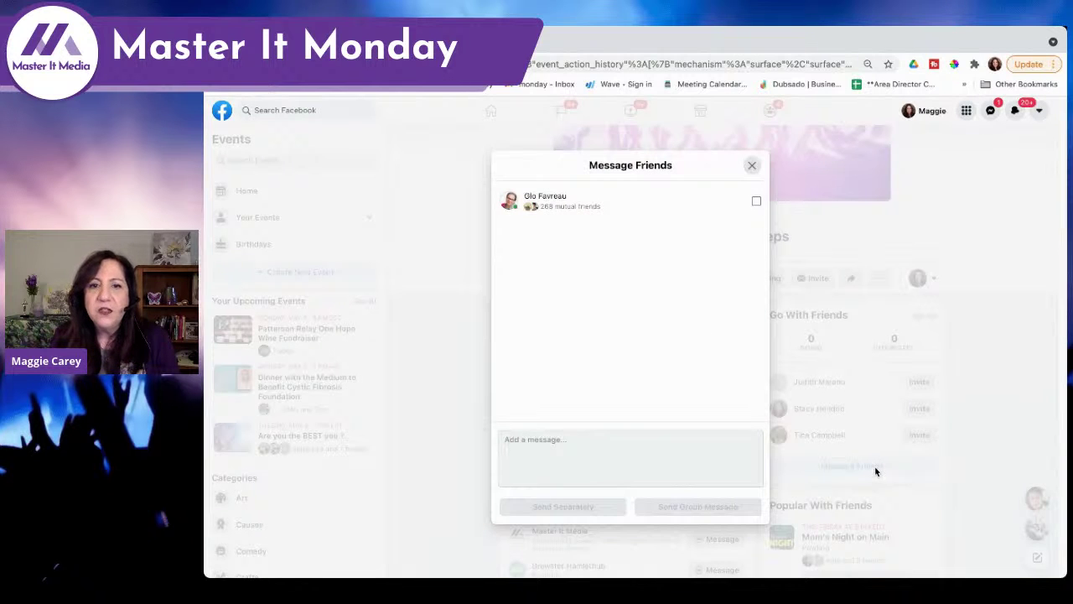
pyautogui.click(756, 201)
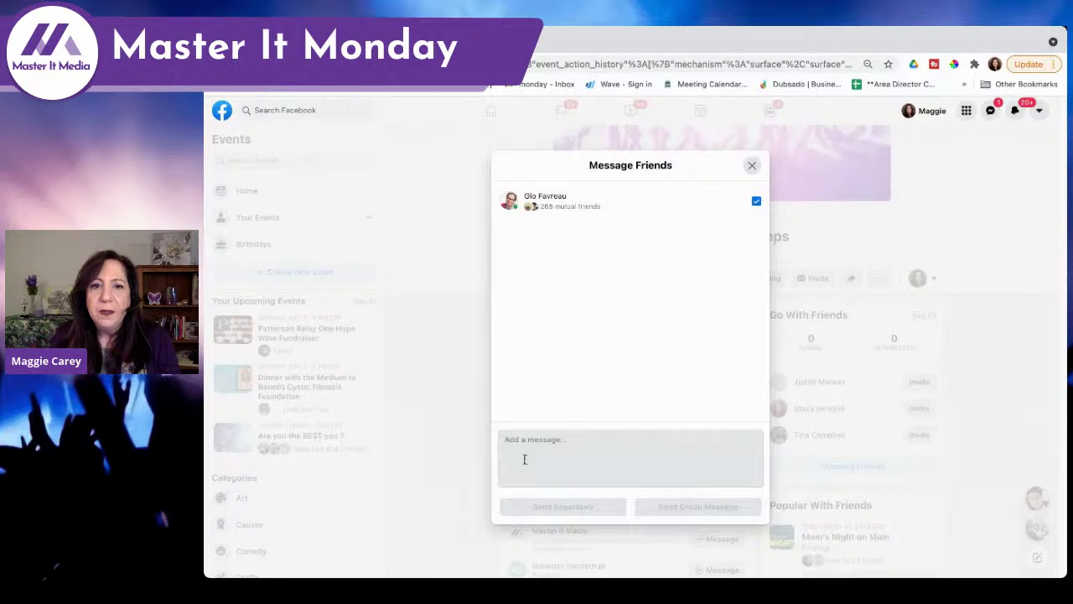
pyautogui.click(553, 442)
pyautogui.write('Hey')
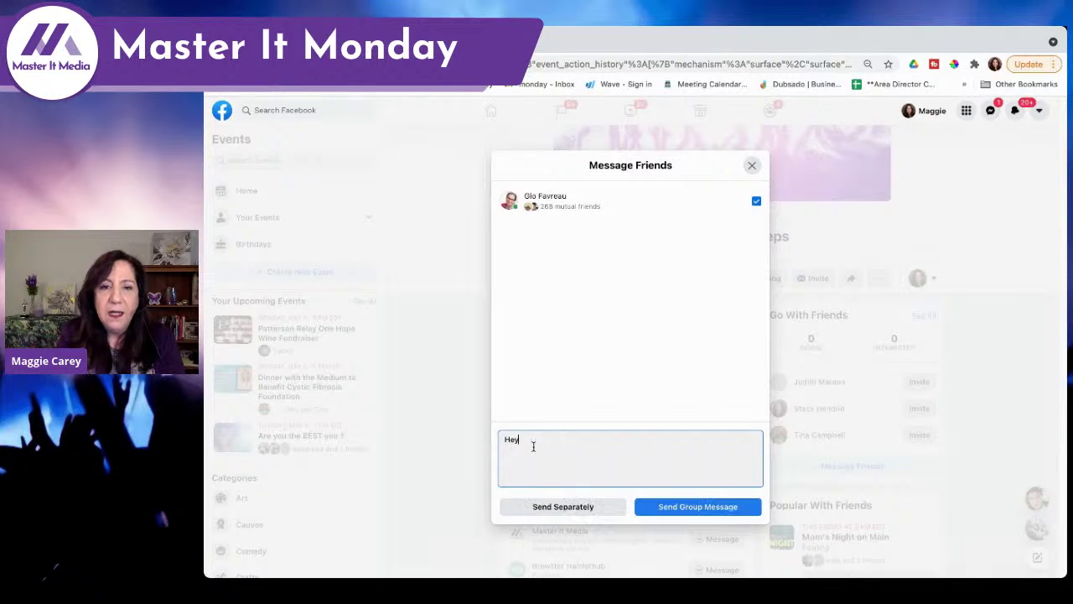
pyautogui.write(' CoachGlo - I hope you can attend')
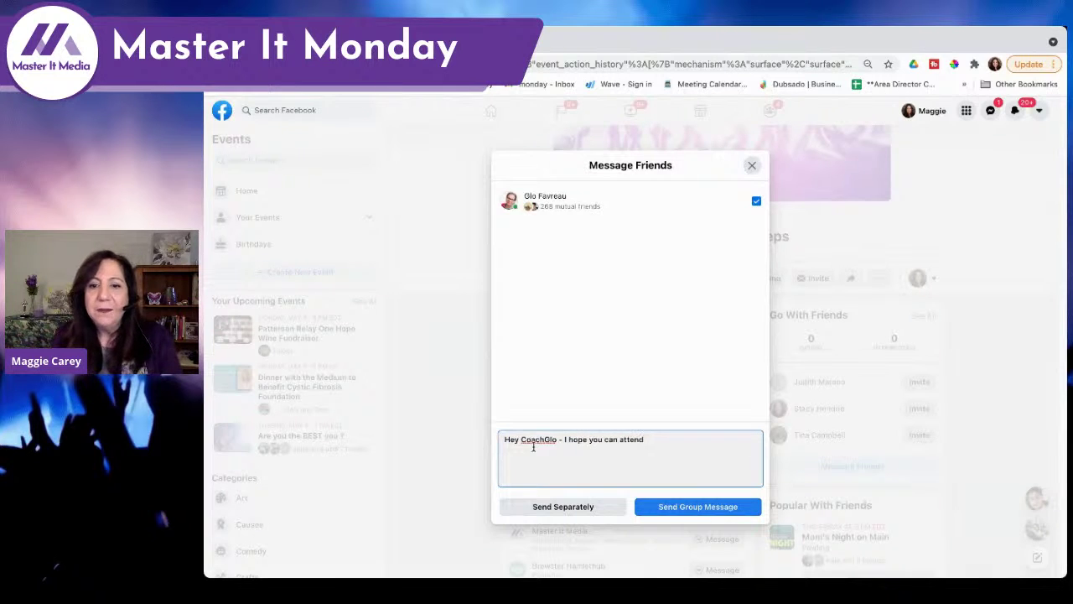
pyautogui.click(705, 506)
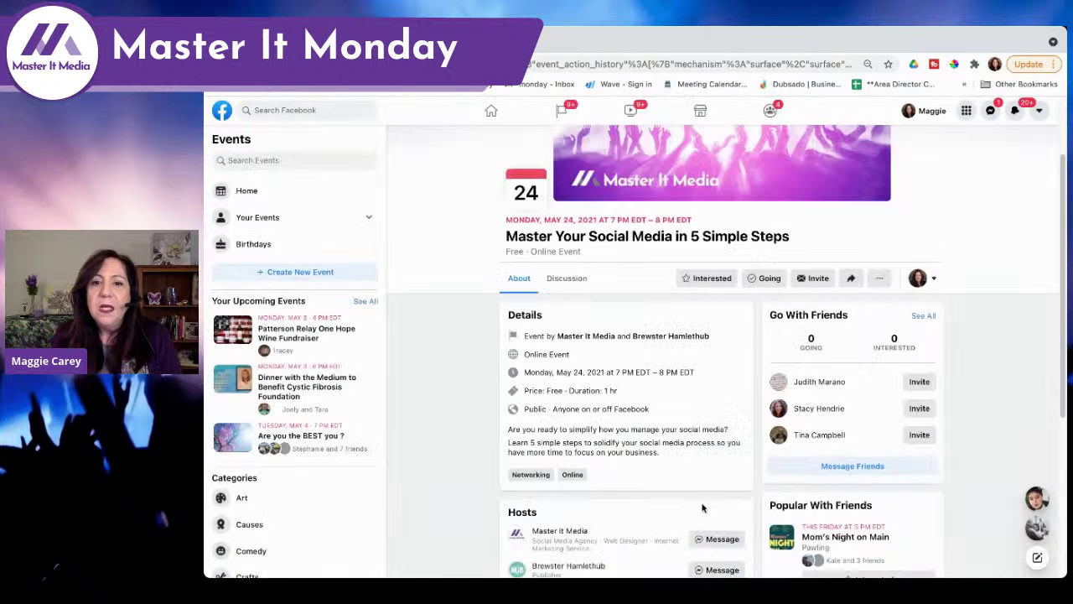